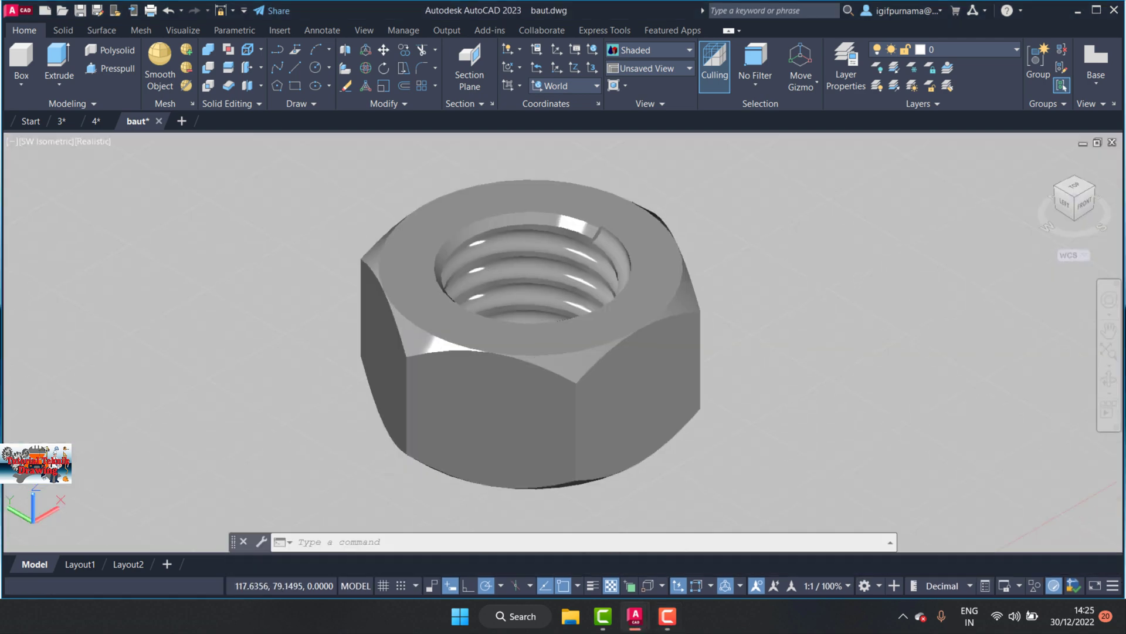
Zoom in on the threaded hex nut 3D solid with the mouse wheel
scroll(615, 235, up, 2)
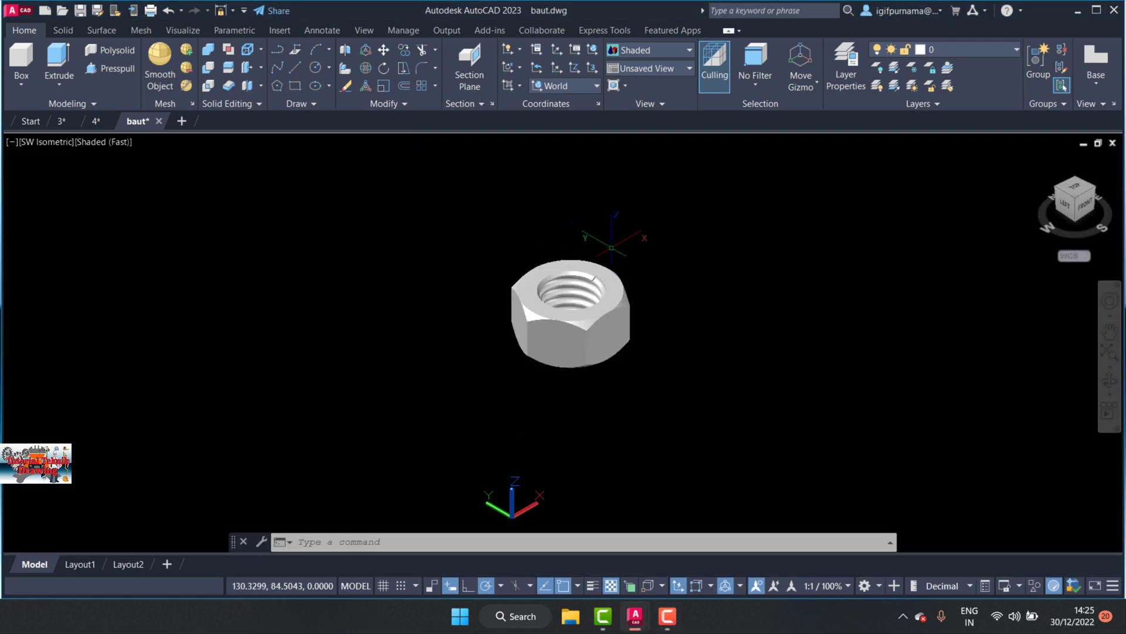
scroll(612, 248, up, 2)
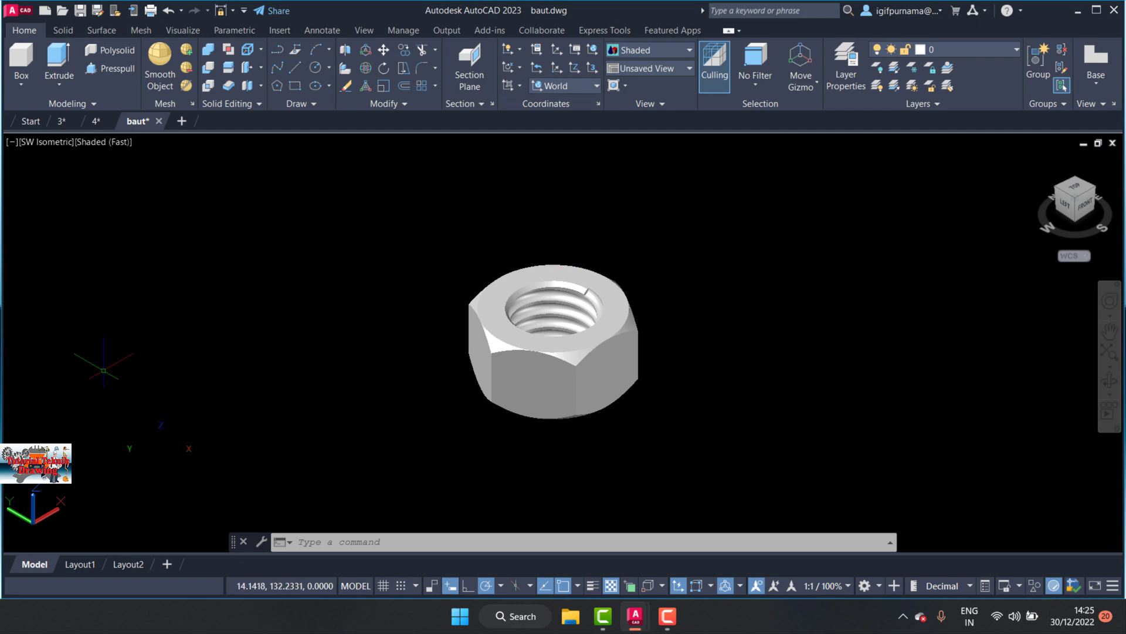
Switch to Layout1 and drag the viewport's top-left corner out to the paper edge
click(80, 564)
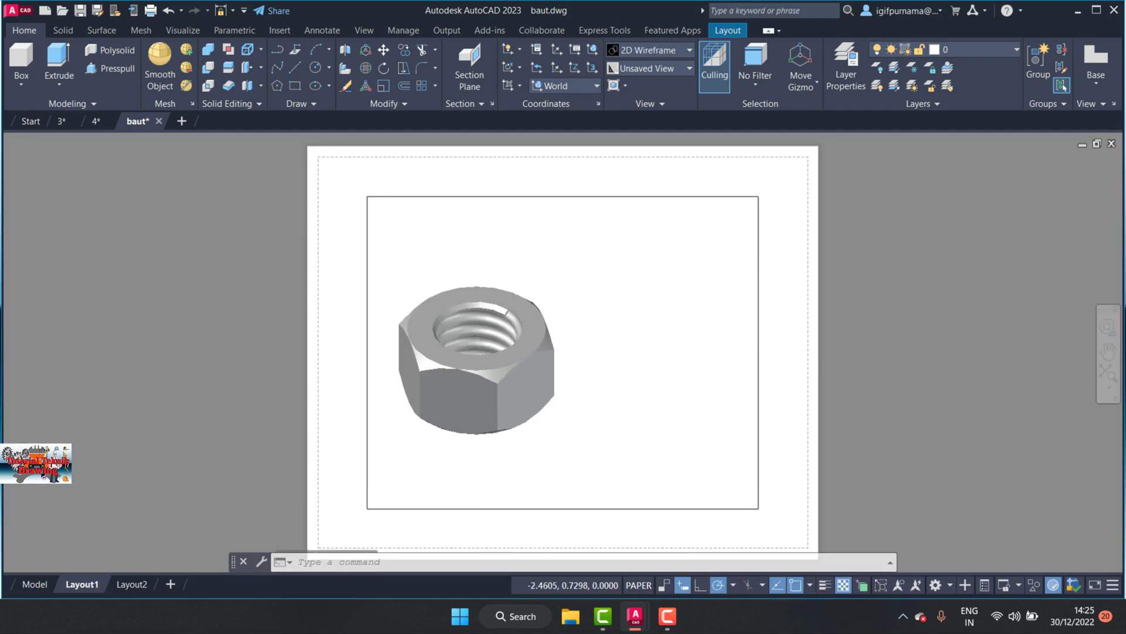
click(595, 231)
click(367, 202)
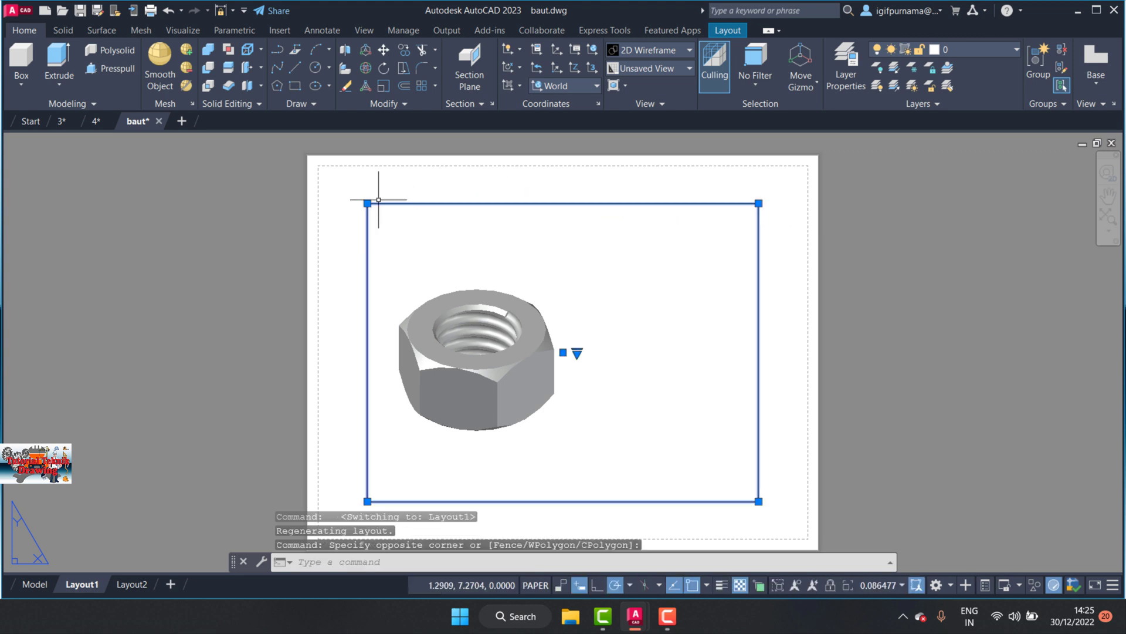
click(367, 203)
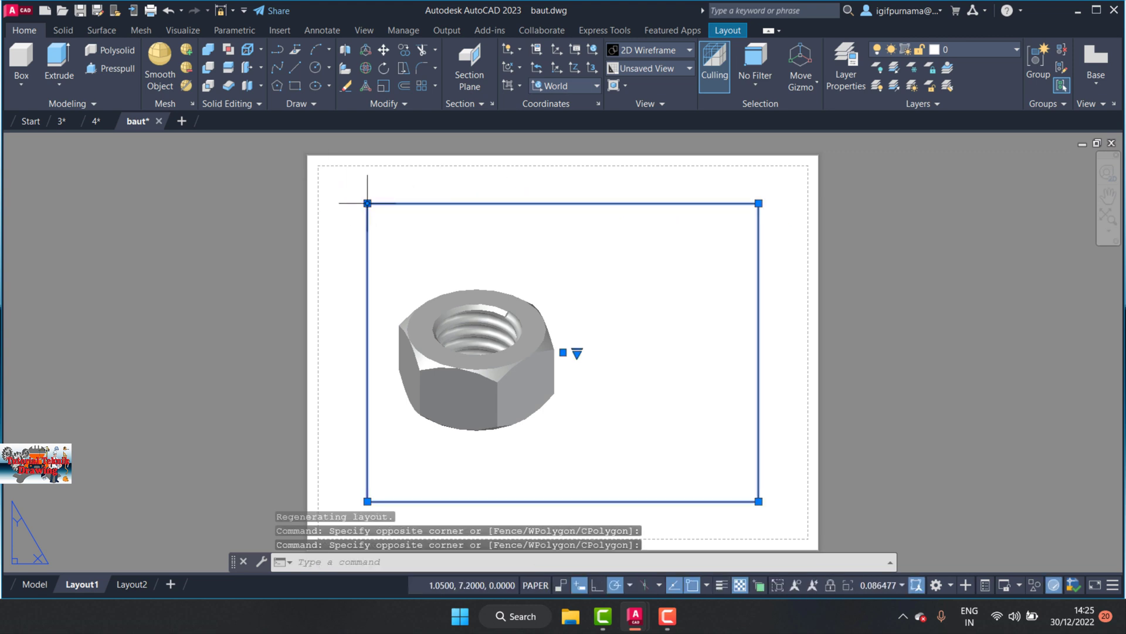
click(368, 203)
click(321, 161)
Stretch the viewport's bottom-right corner to the paper corner and enter model space inside it
scroll(725, 270, down, 5)
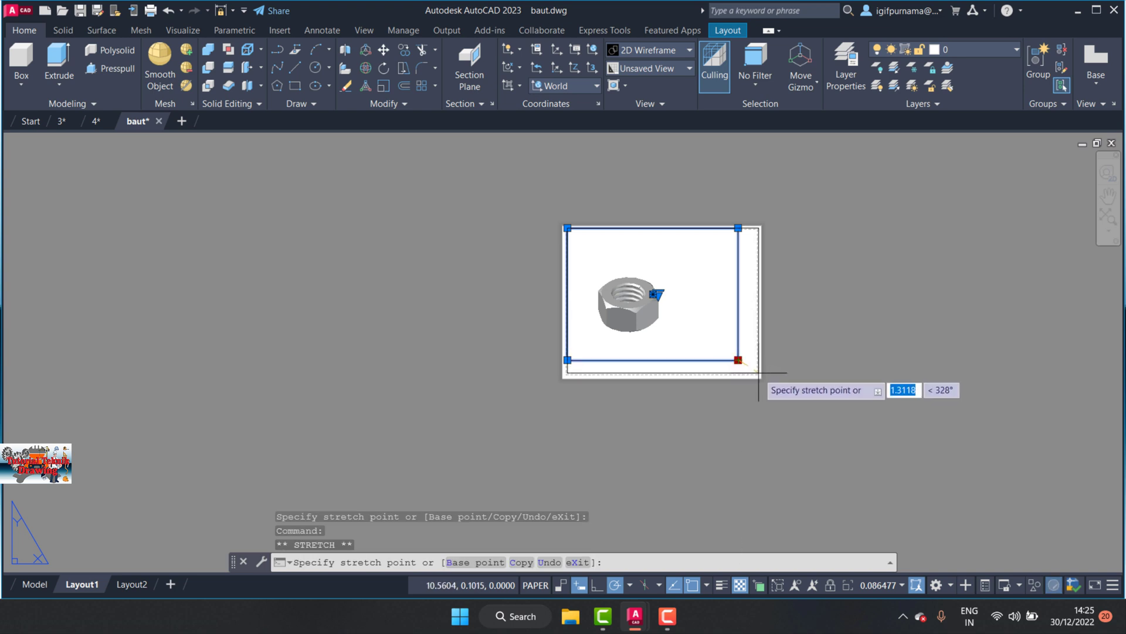
click(759, 373)
scroll(713, 307, up, 2)
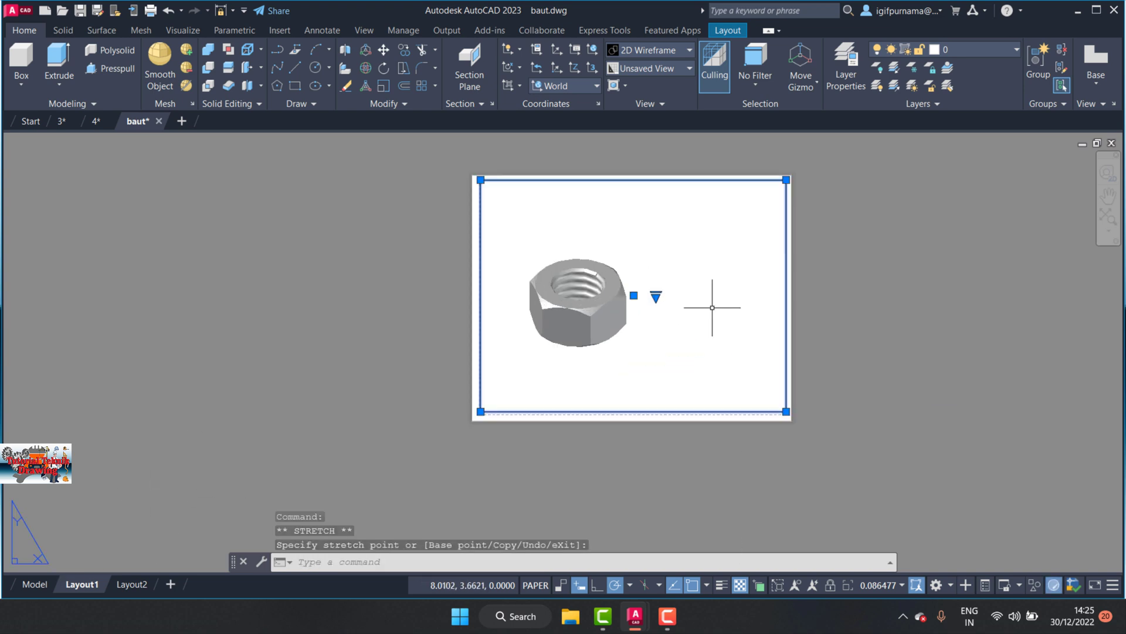
key(Escape)
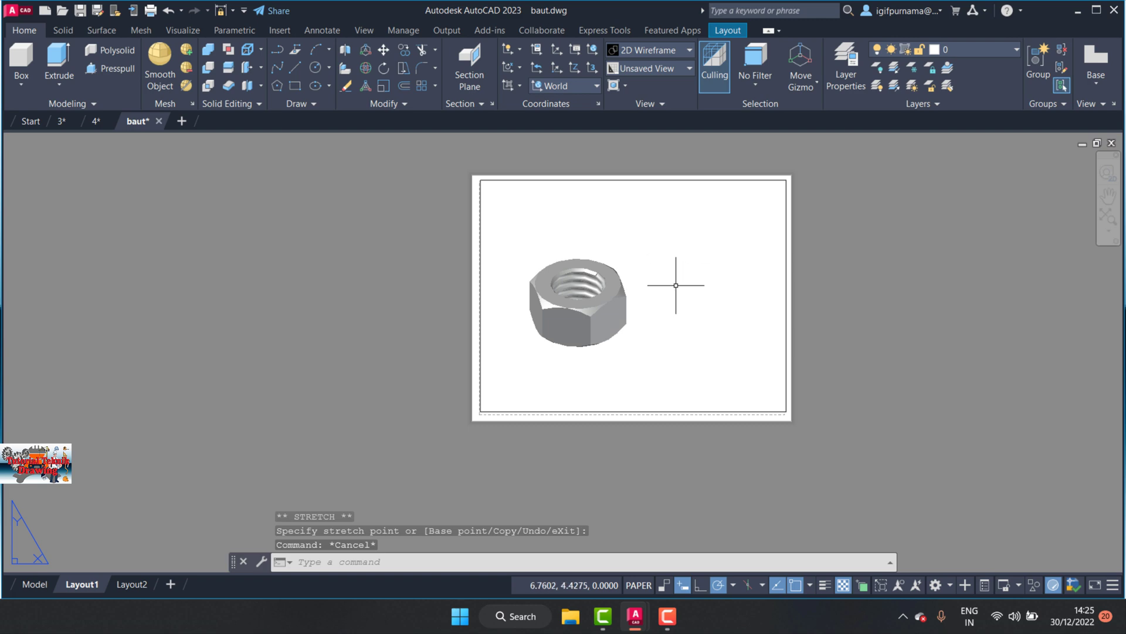
double_click(676, 285)
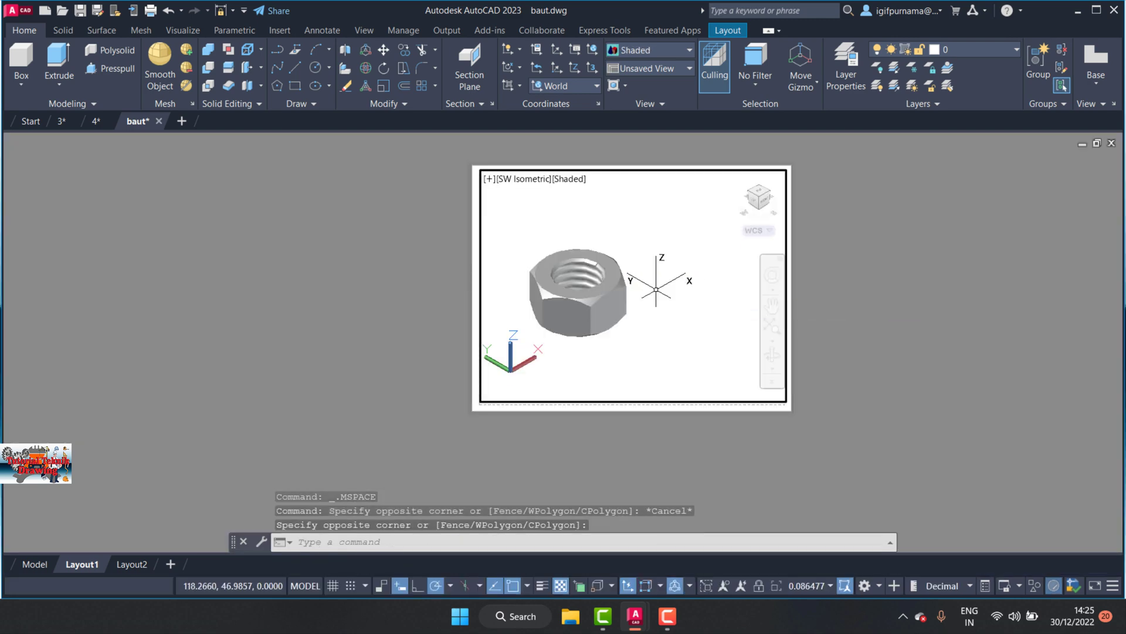
Centre and enlarge the nut in the viewport and show it in Front view
middle_drag(578, 292, 651, 261)
scroll(652, 261, up, 3)
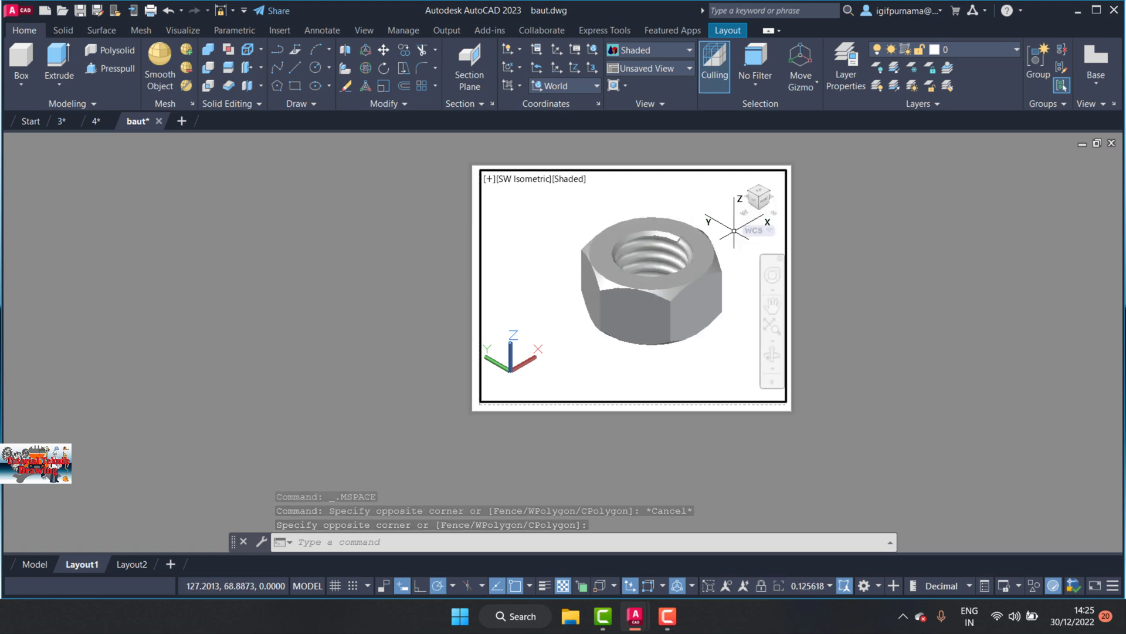
click(660, 226)
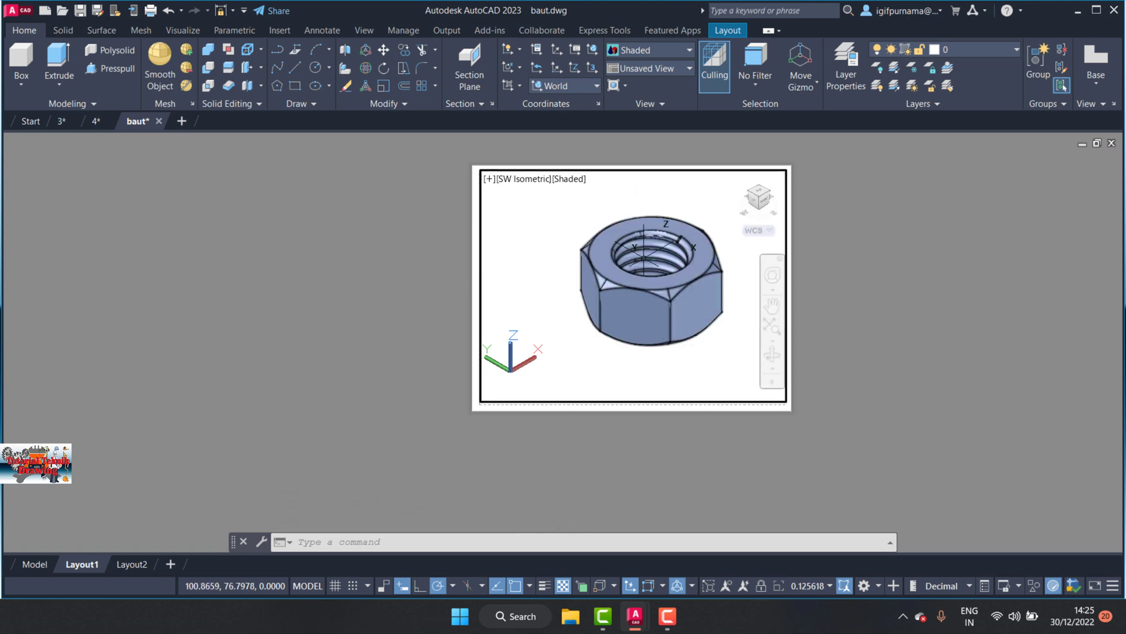
mouse_move(673, 264)
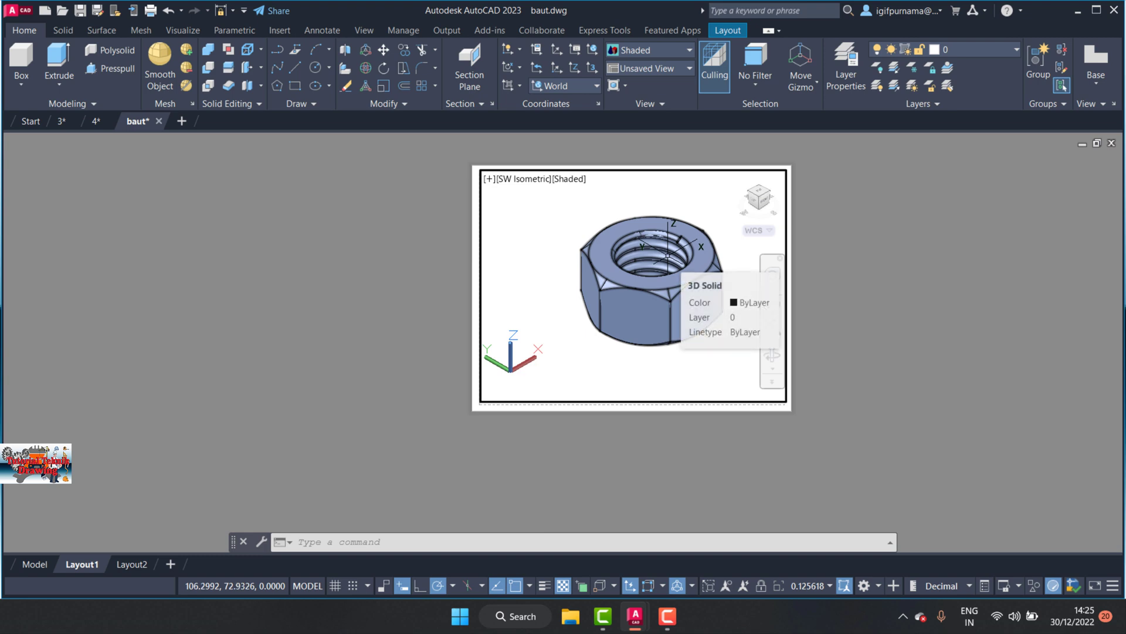
key(Escape)
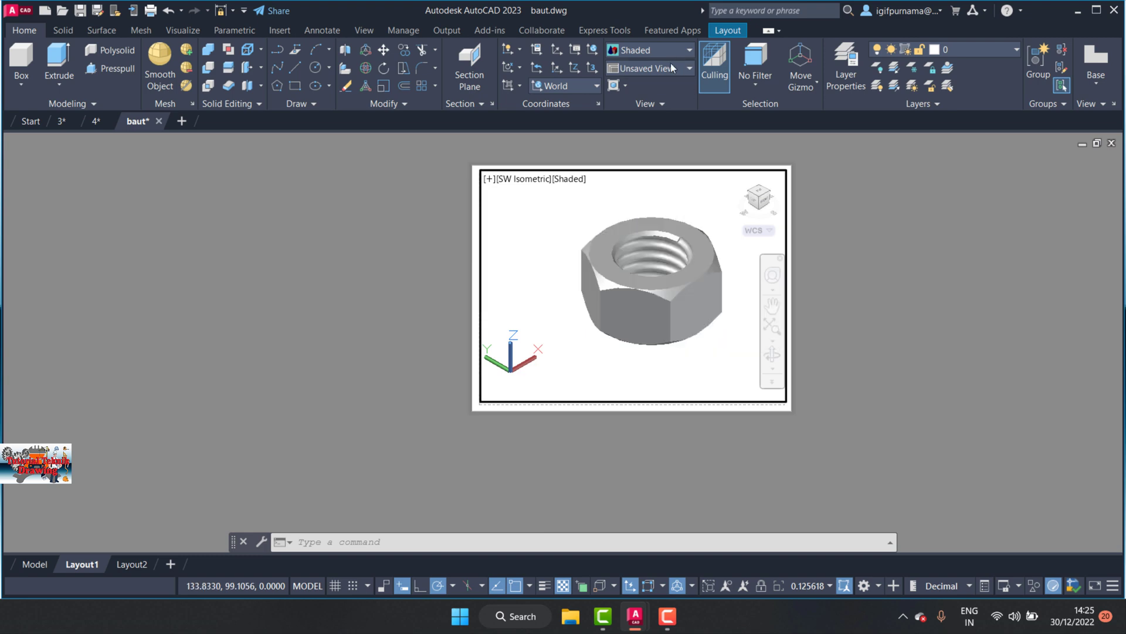
click(765, 203)
text(S)
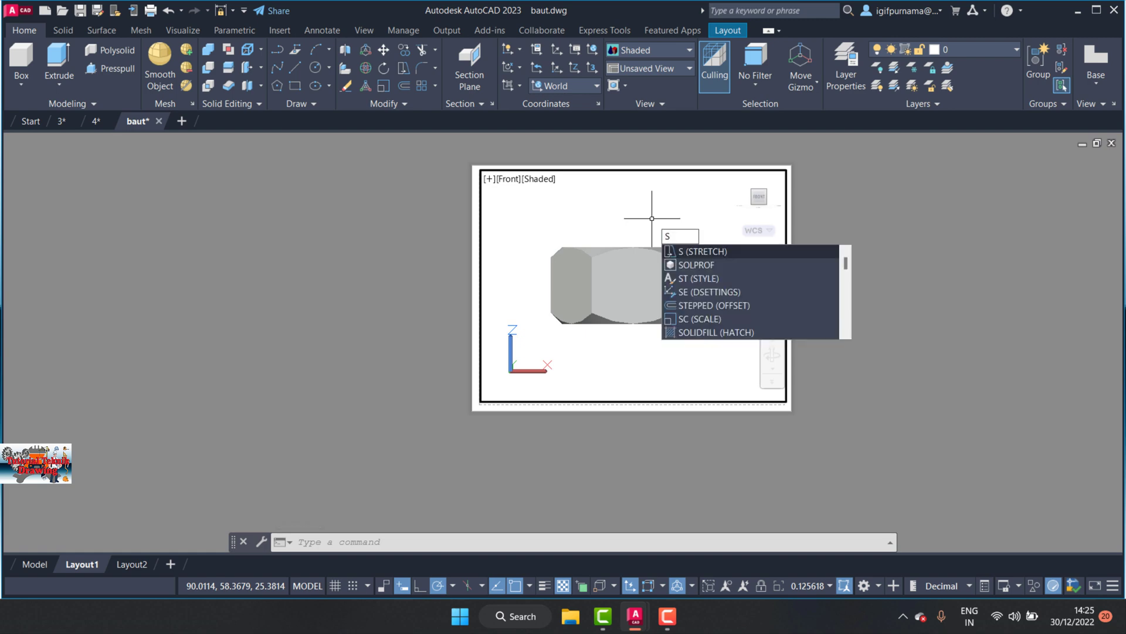
Run SOLPROF on the nut with hidden lines on their own layer and no projection
text(p)
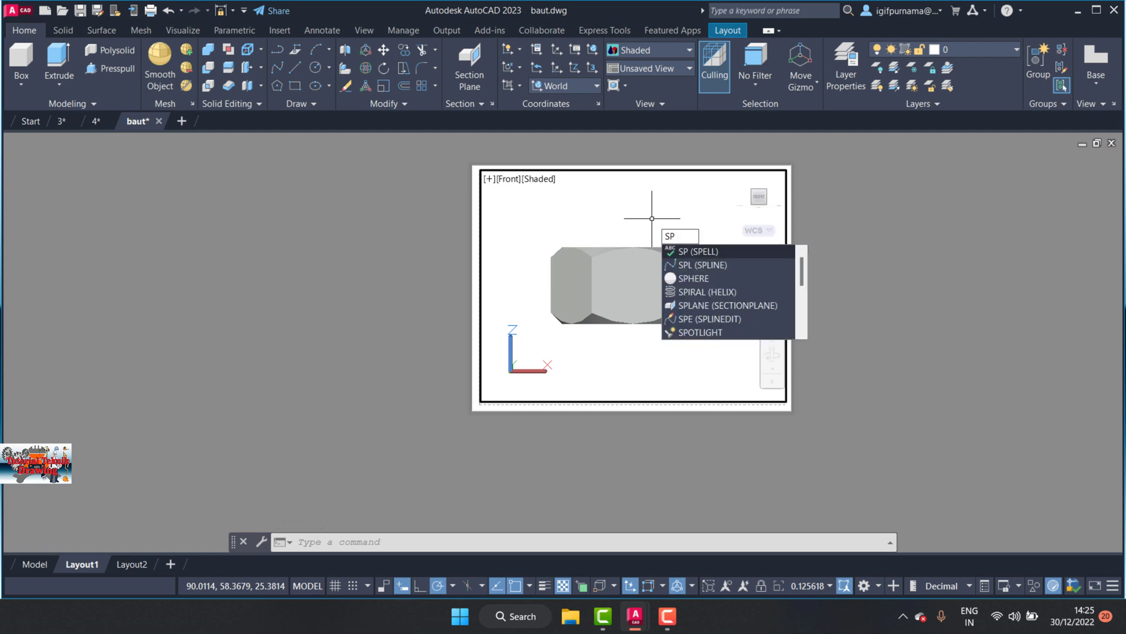
key(BackSpace)
text(ol)
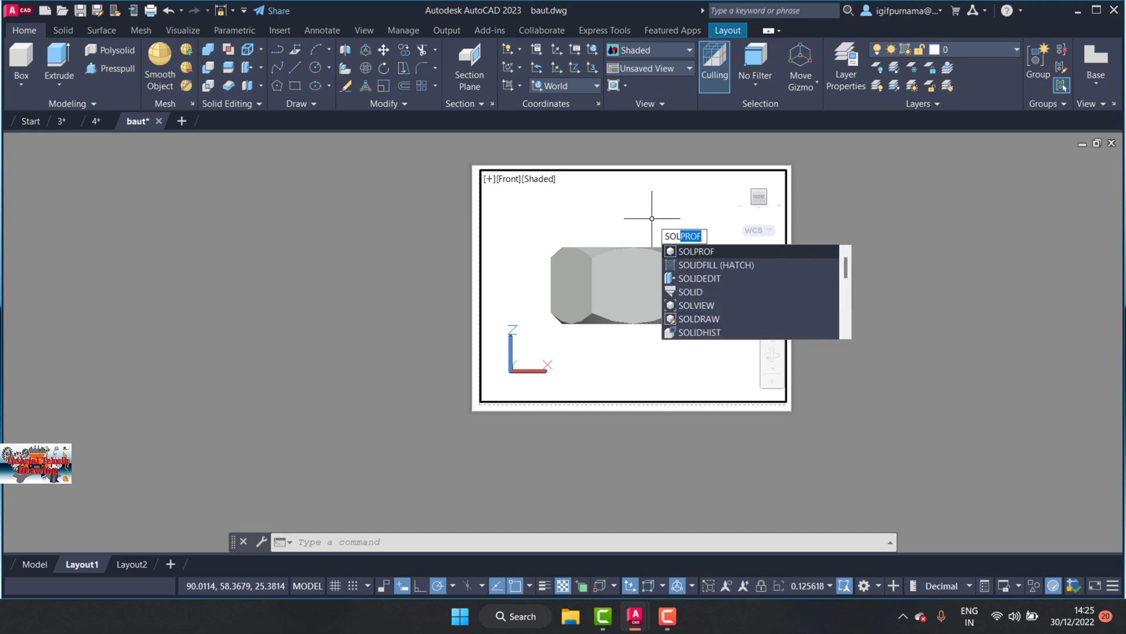
text(p)
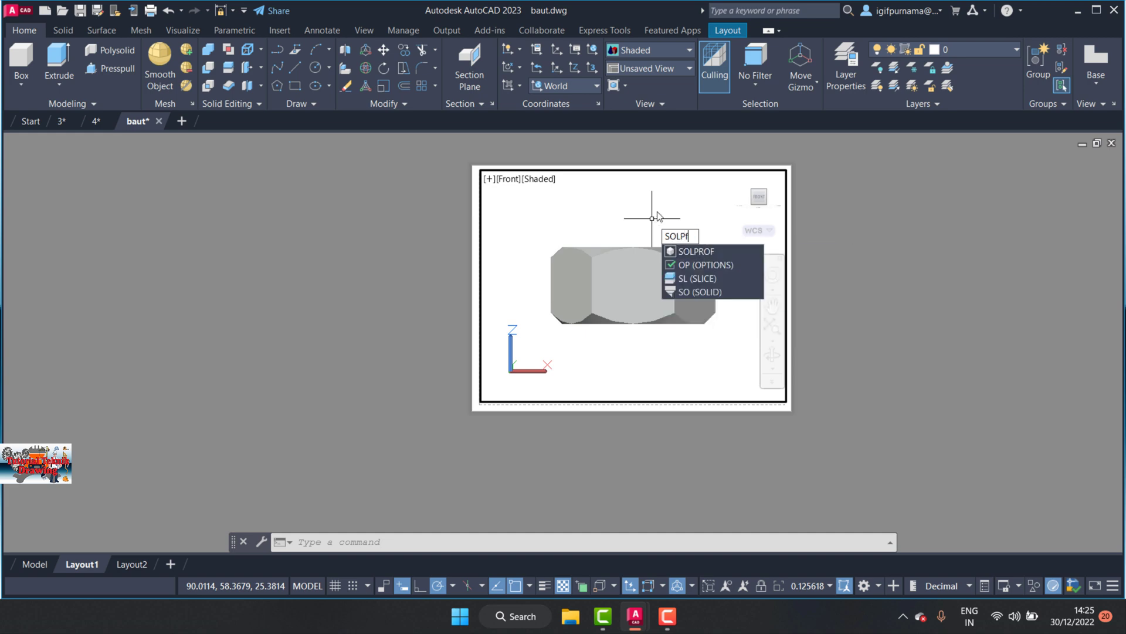
click(696, 251)
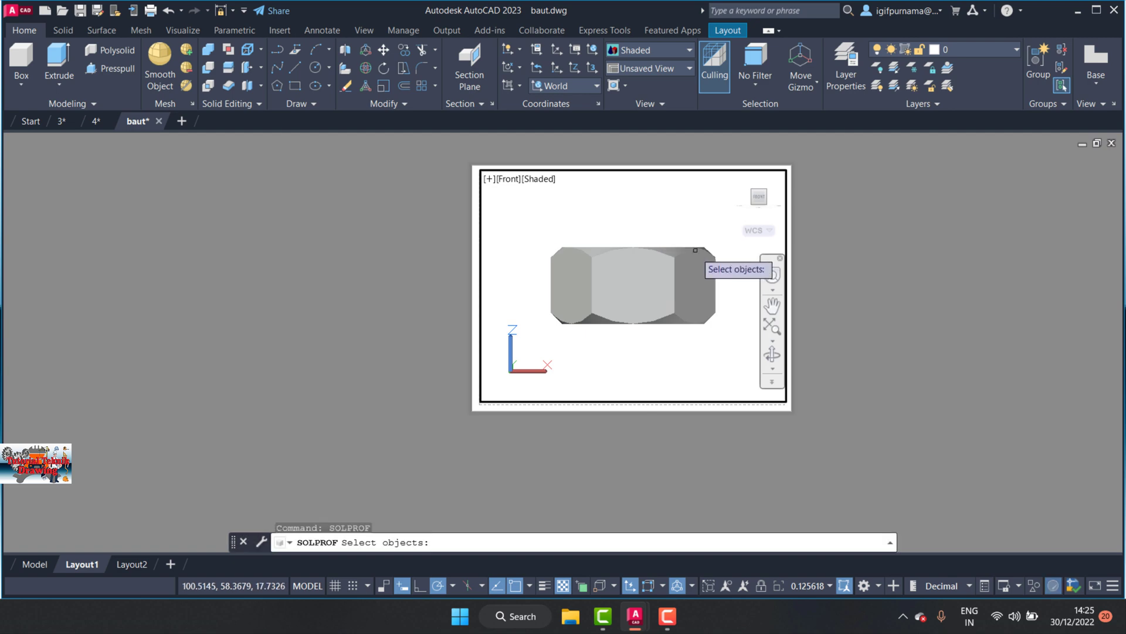
click(635, 272)
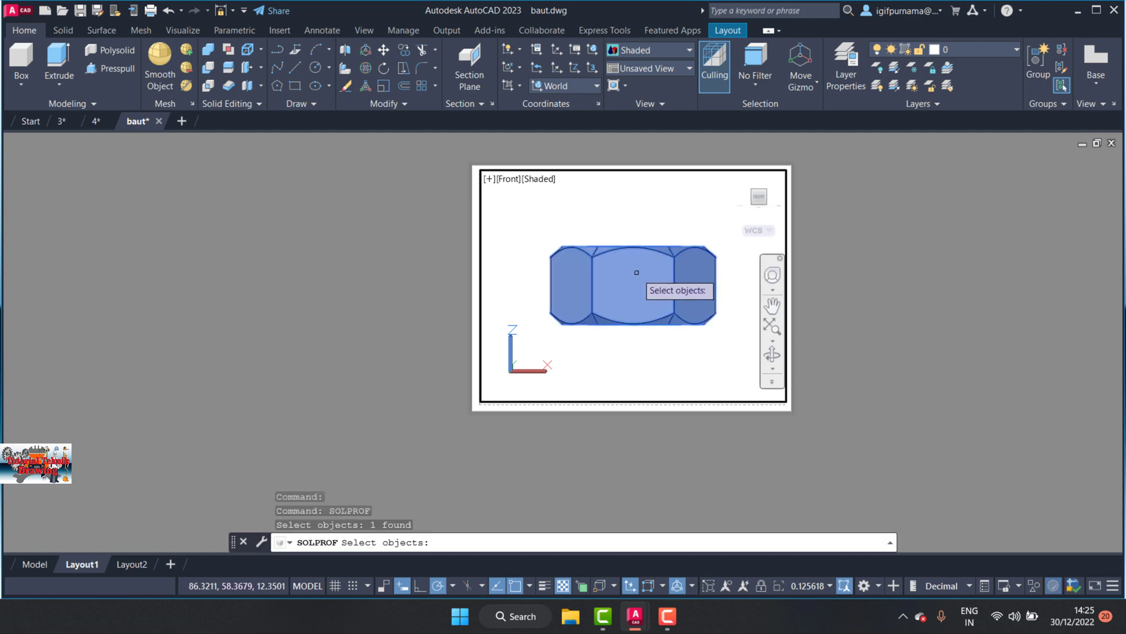
key(Return)
click(666, 317)
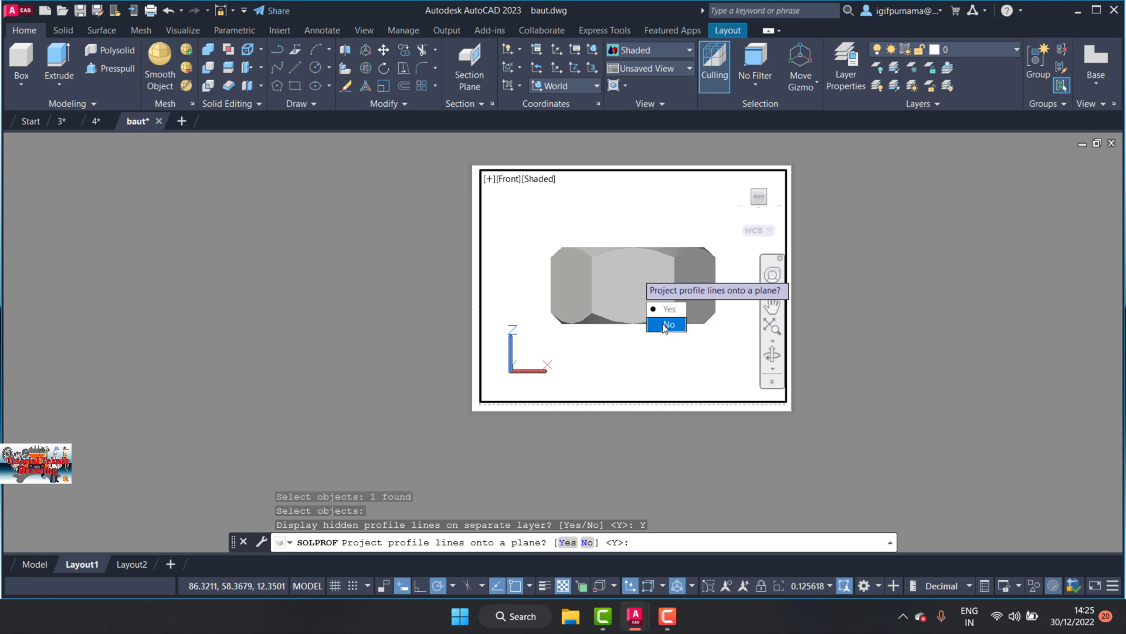
click(665, 327)
Move the nut solid to the left of its profile and view the viewport from Top
click(667, 326)
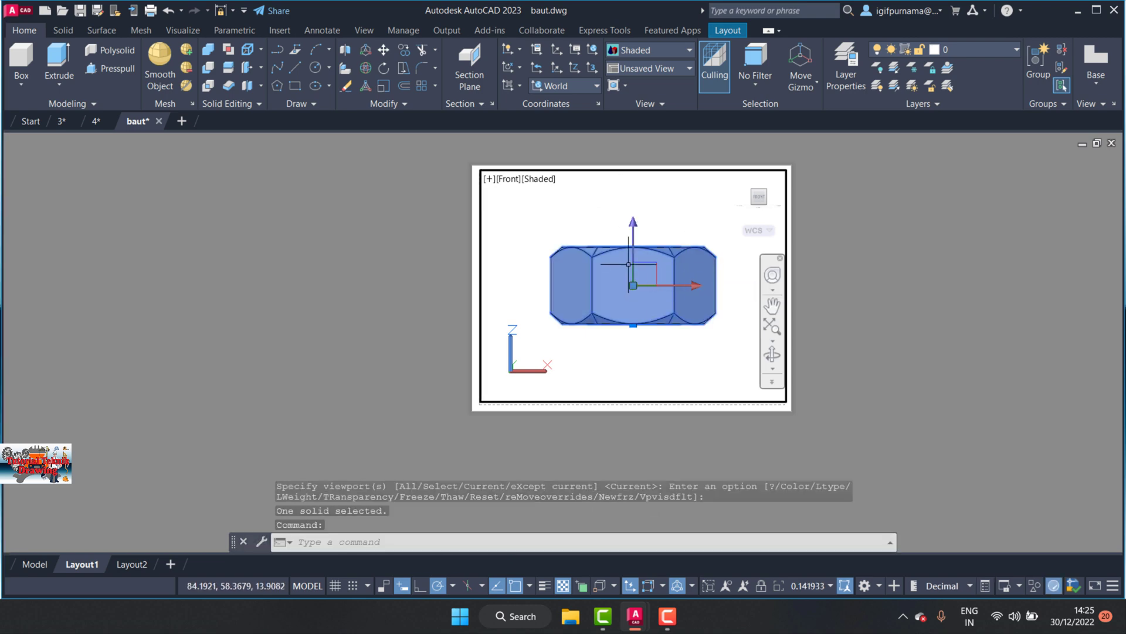
scroll(660, 255, down, 4)
scroll(562, 238, up, 1)
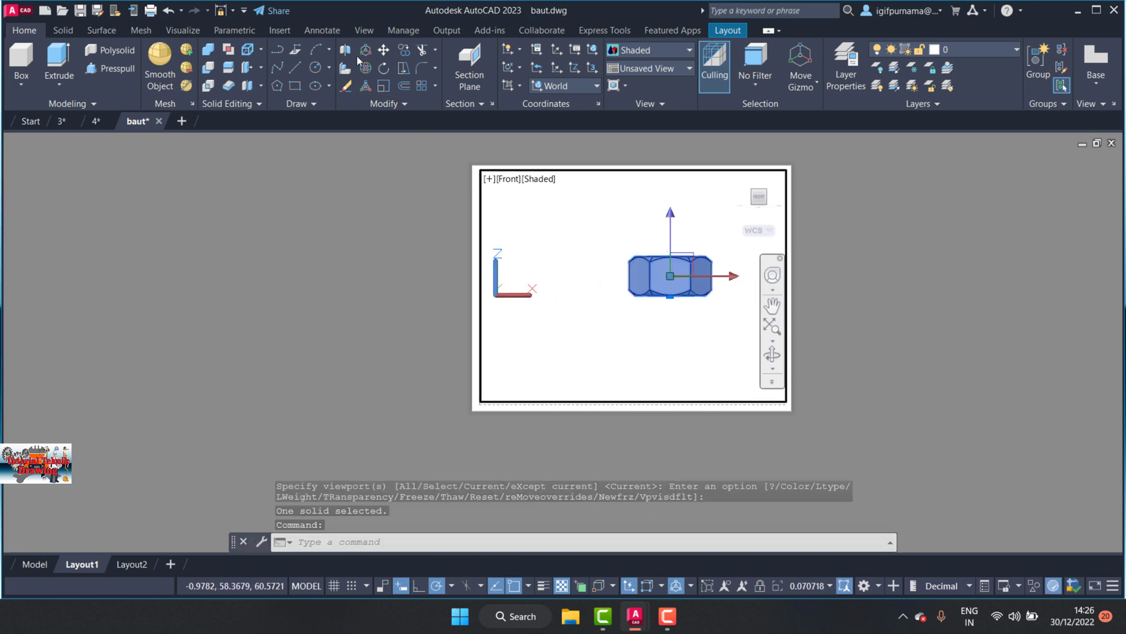
click(384, 53)
click(649, 276)
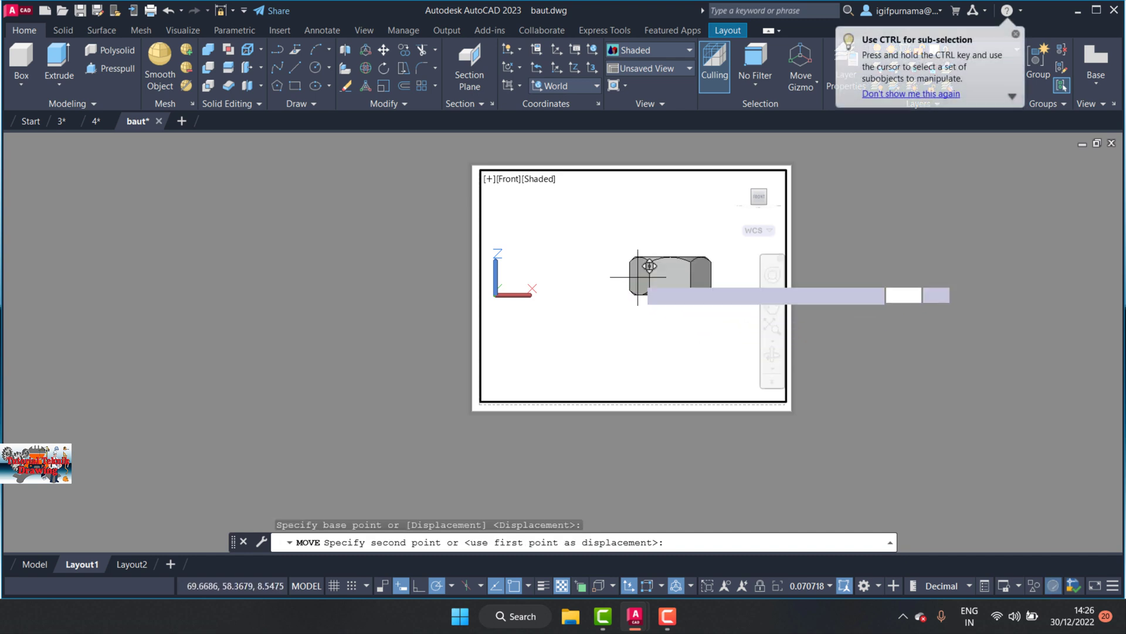
click(528, 276)
scroll(664, 272, up, 2)
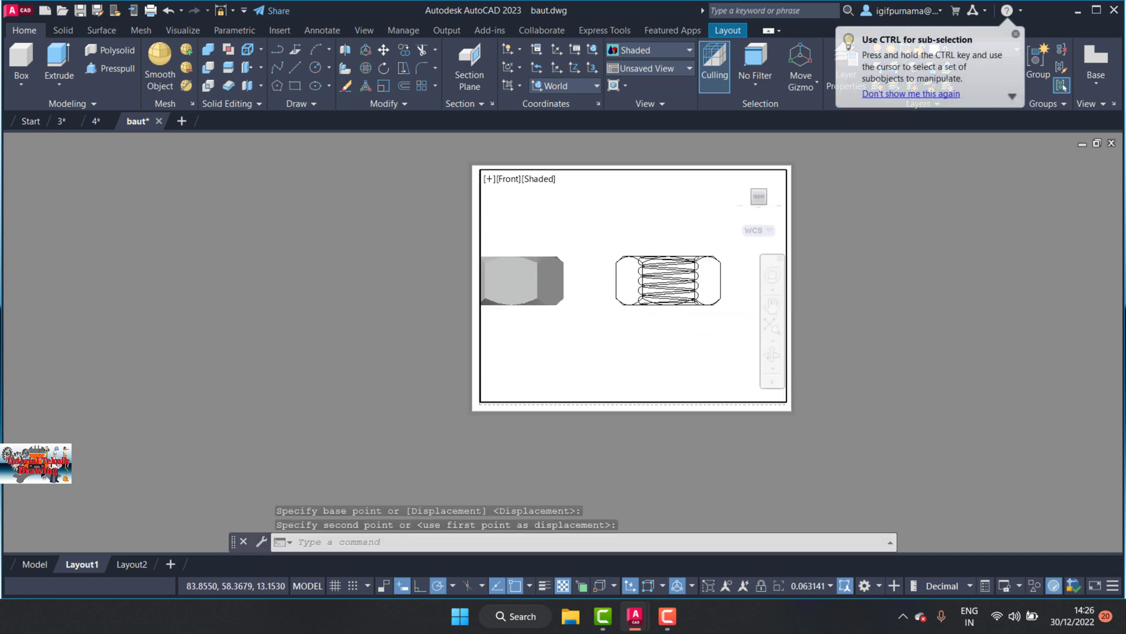
scroll(664, 272, up, 4)
scroll(644, 284, down, 2)
scroll(644, 284, down, 3)
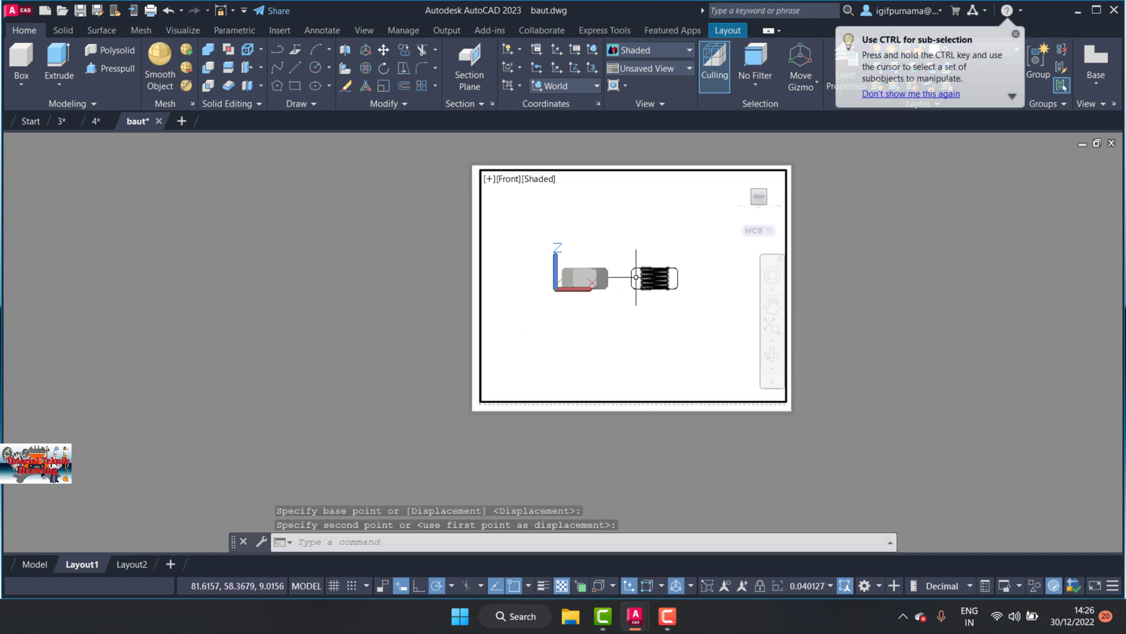
scroll(581, 252, up, 2)
click(760, 186)
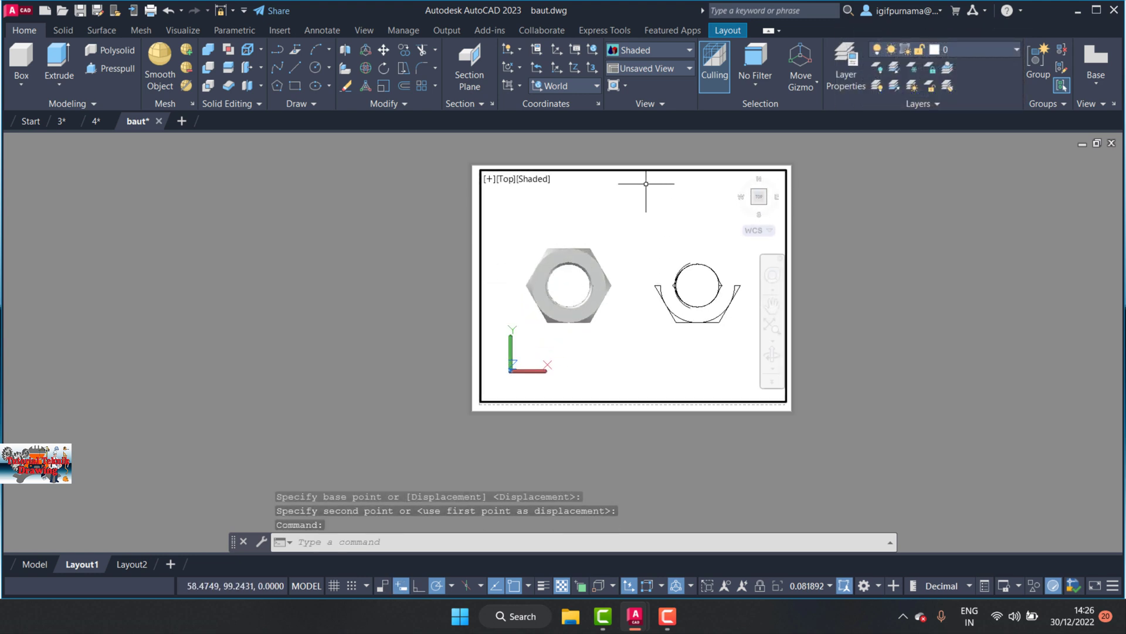
Create a second SOLPROF profile of the nut, hidden lines separate, no projection, tangential edges kept
text(so)
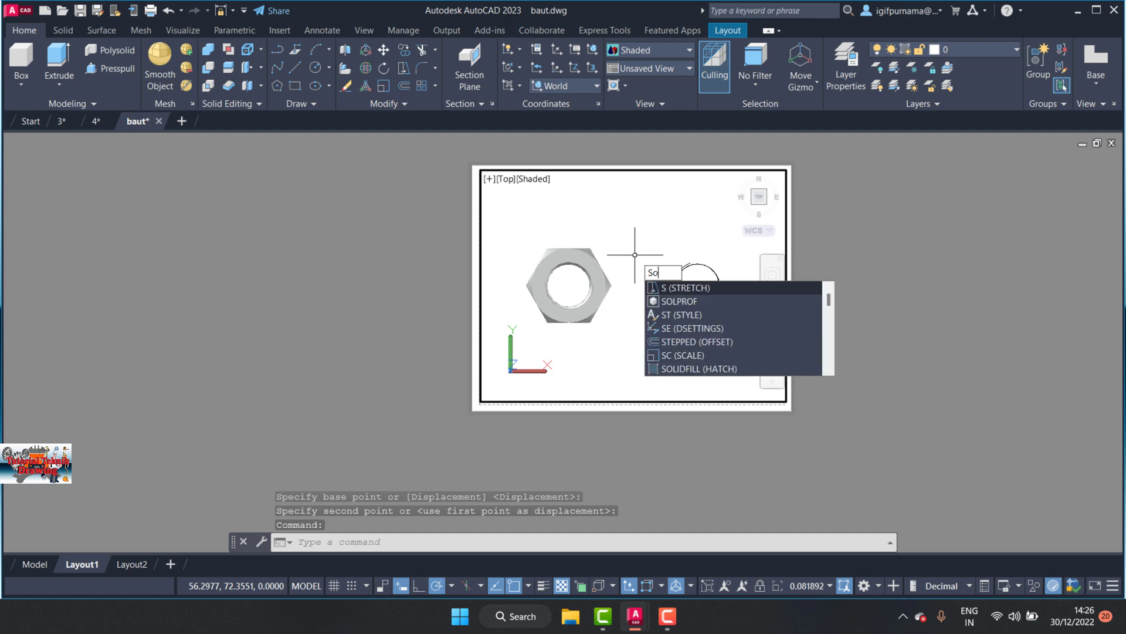
text(l)
click(679, 287)
click(584, 265)
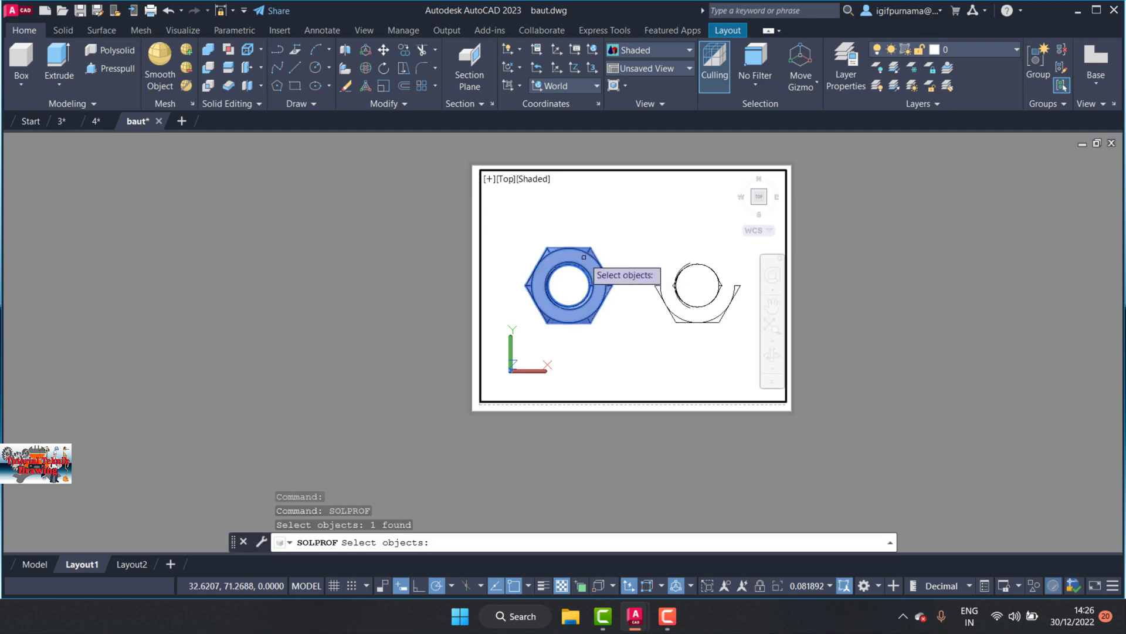
key(Return)
click(615, 298)
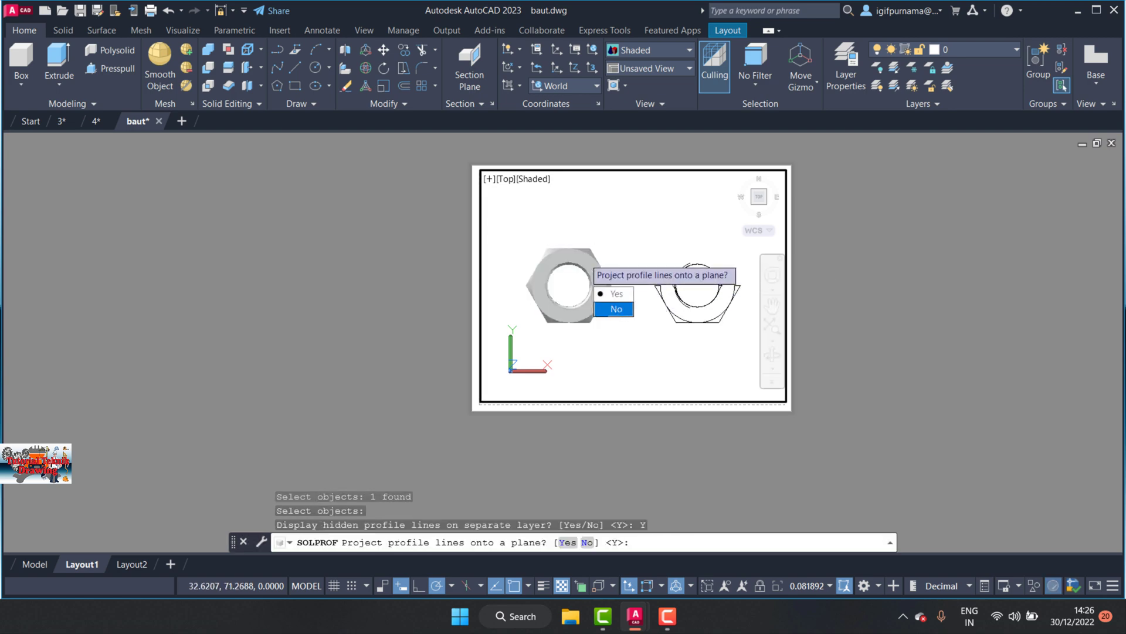
click(616, 309)
text(n)
key(Return)
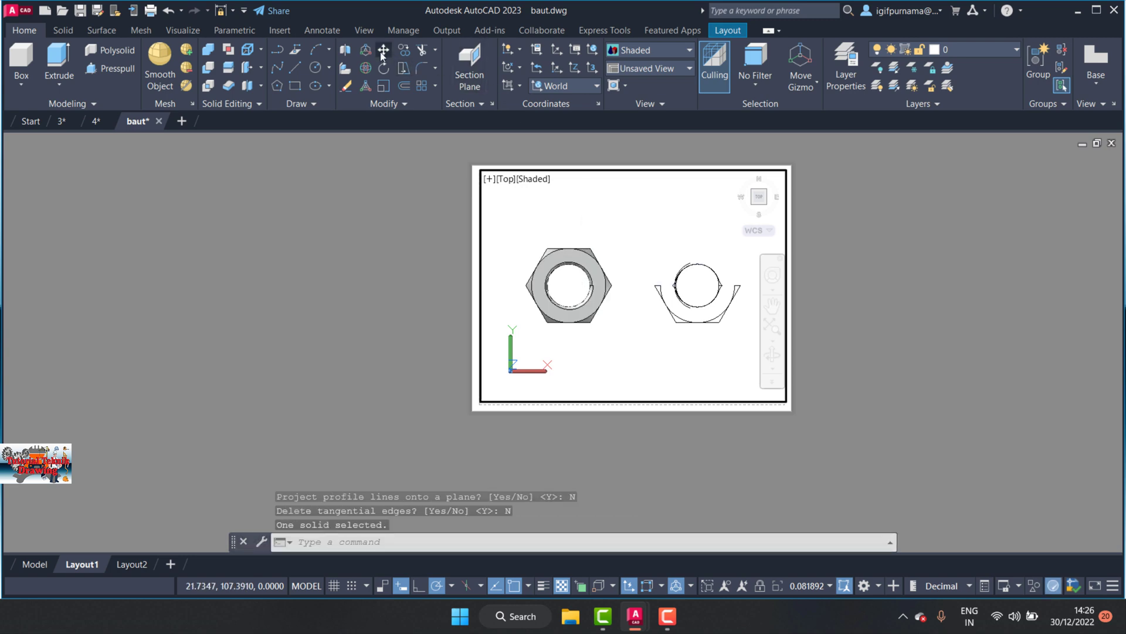
Move the shaded nut up clear of its profile and return to model space
click(383, 51)
click(555, 273)
key(Return)
click(568, 285)
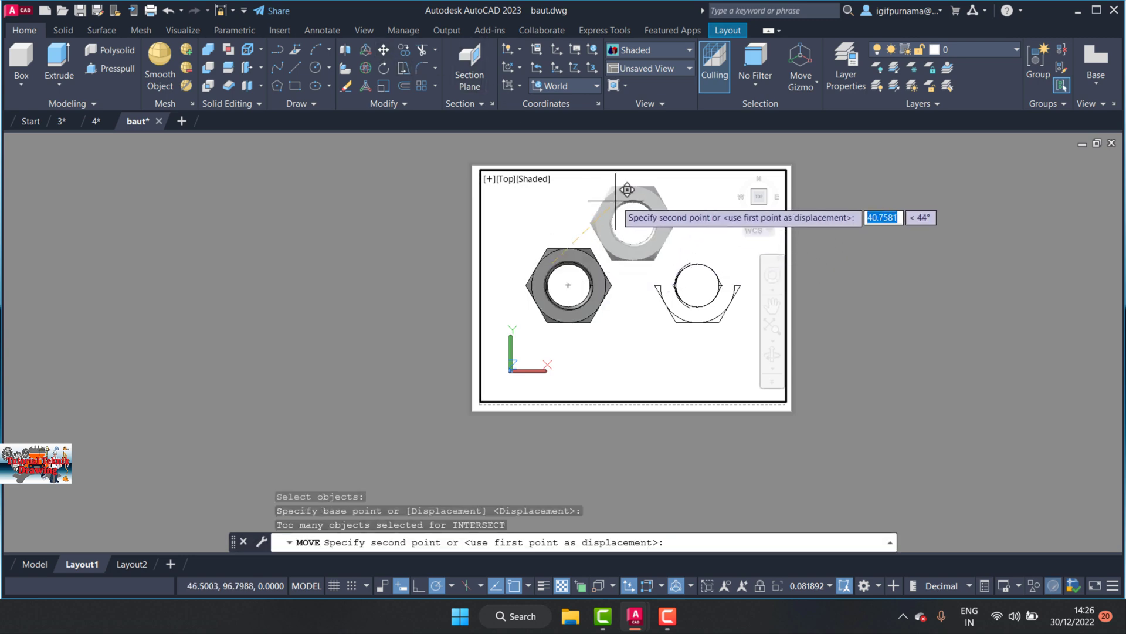
click(618, 192)
scroll(593, 266, up, 2)
scroll(635, 301, down, 3)
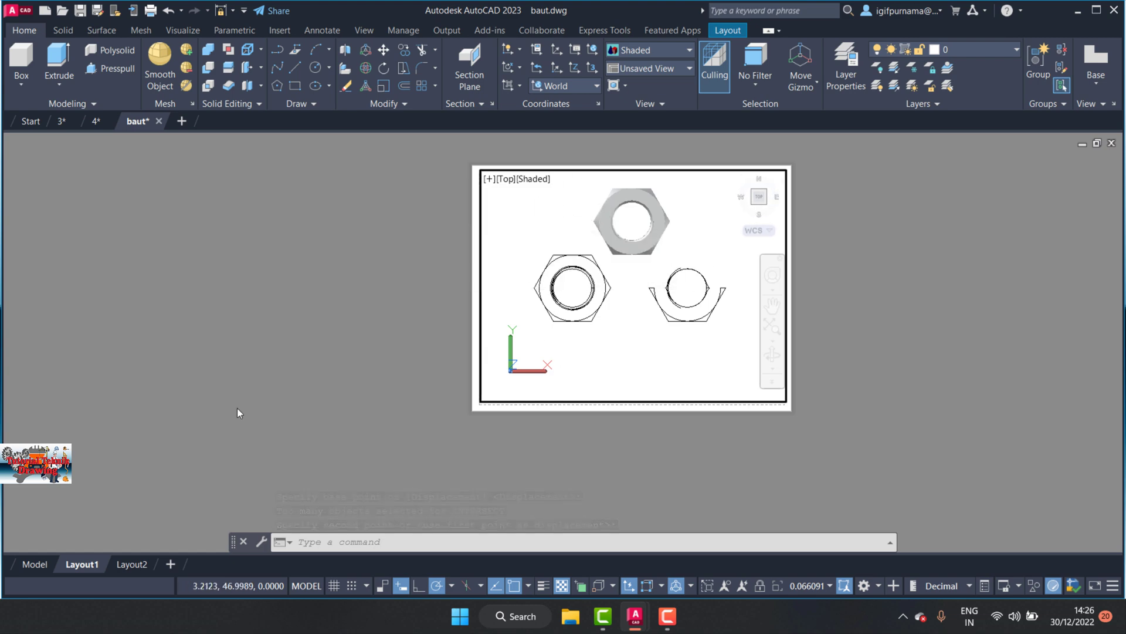
click(35, 564)
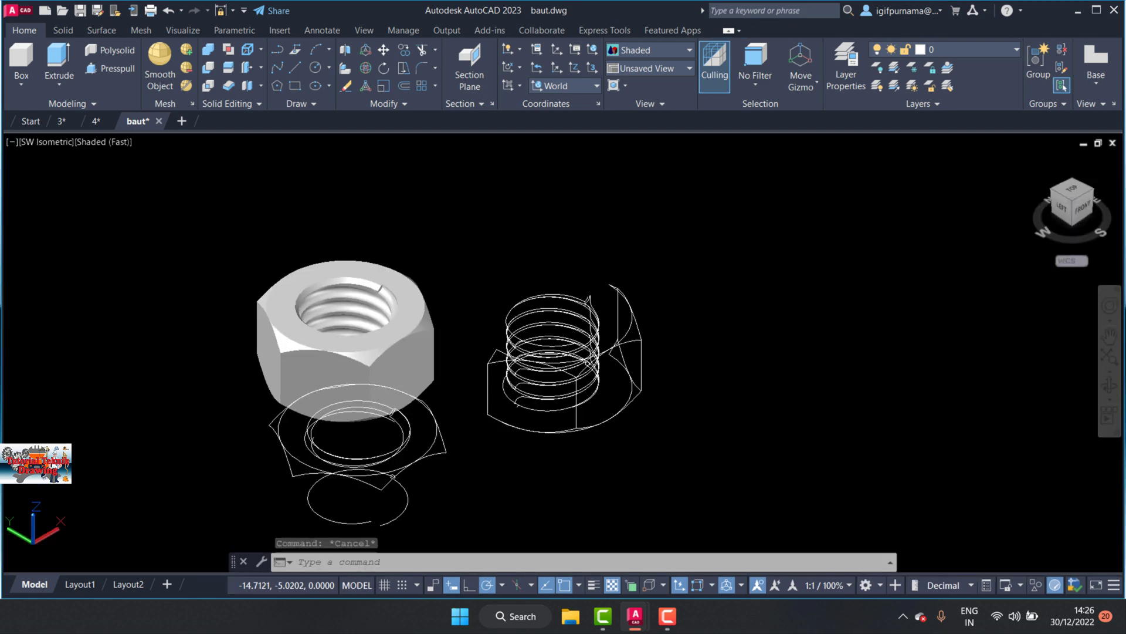
Move the shaded nut further left and set the view to Top
click(384, 50)
click(547, 278)
key(Return)
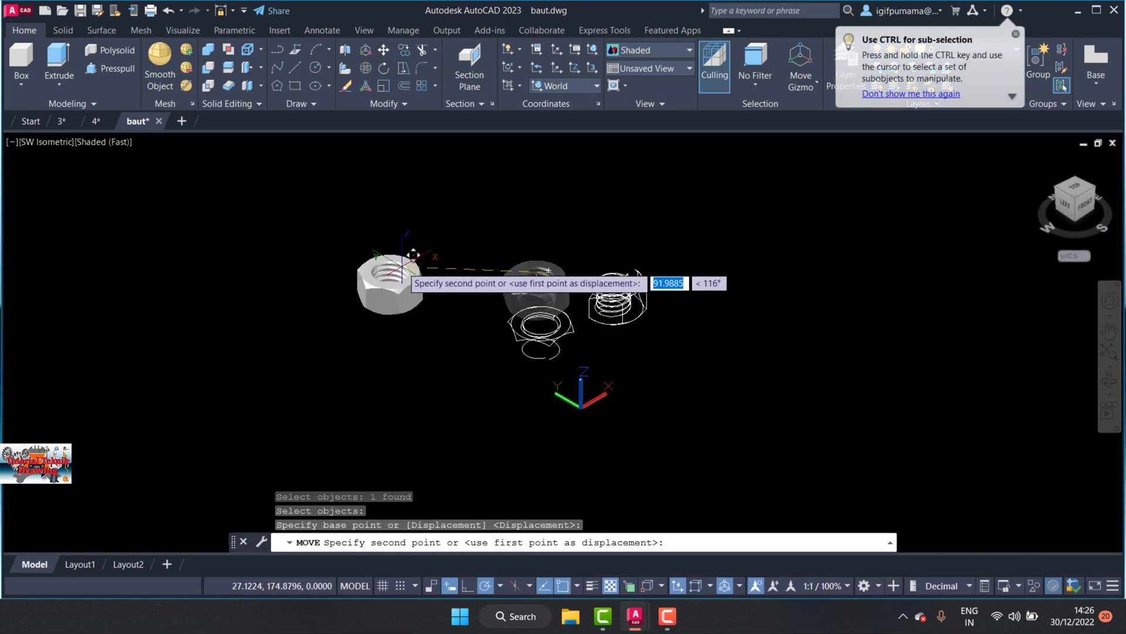
click(403, 260)
click(650, 69)
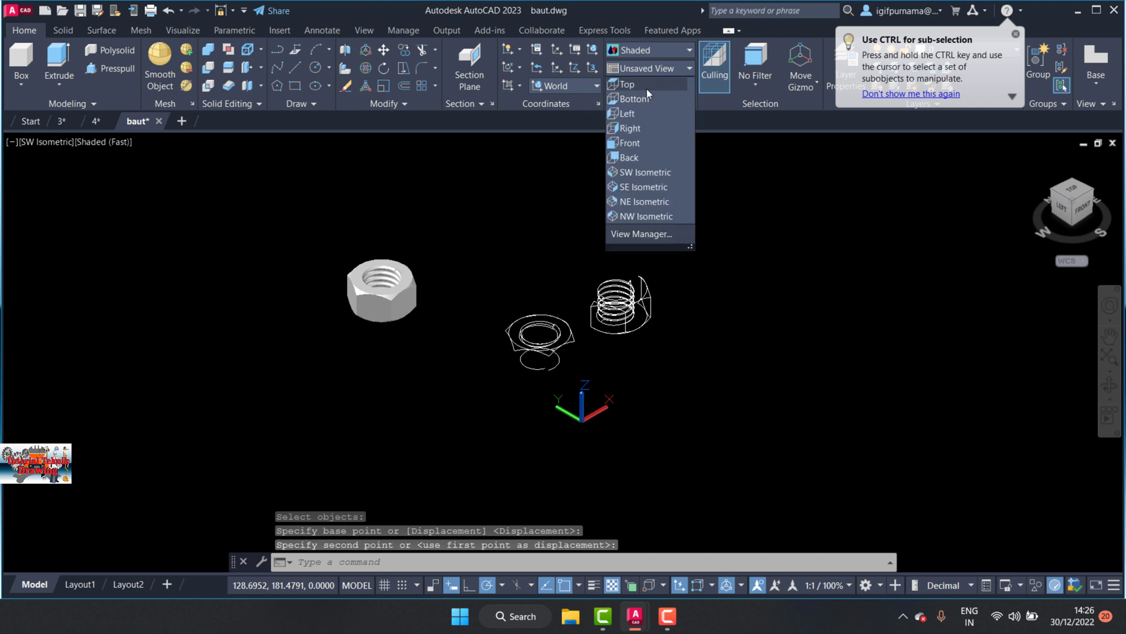
click(624, 85)
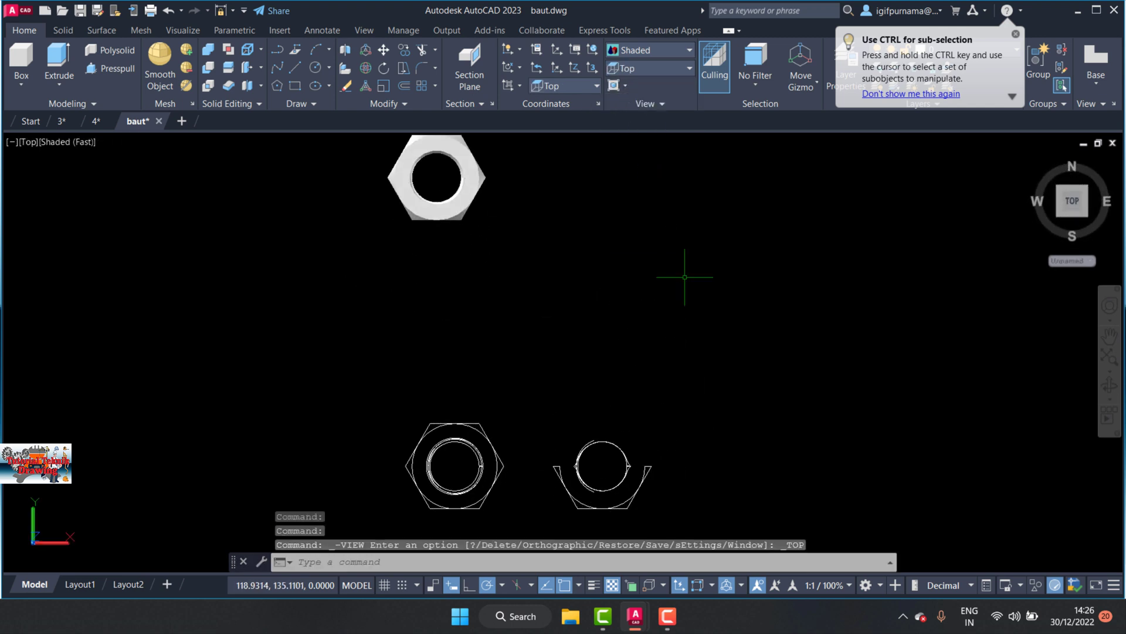
click(658, 69)
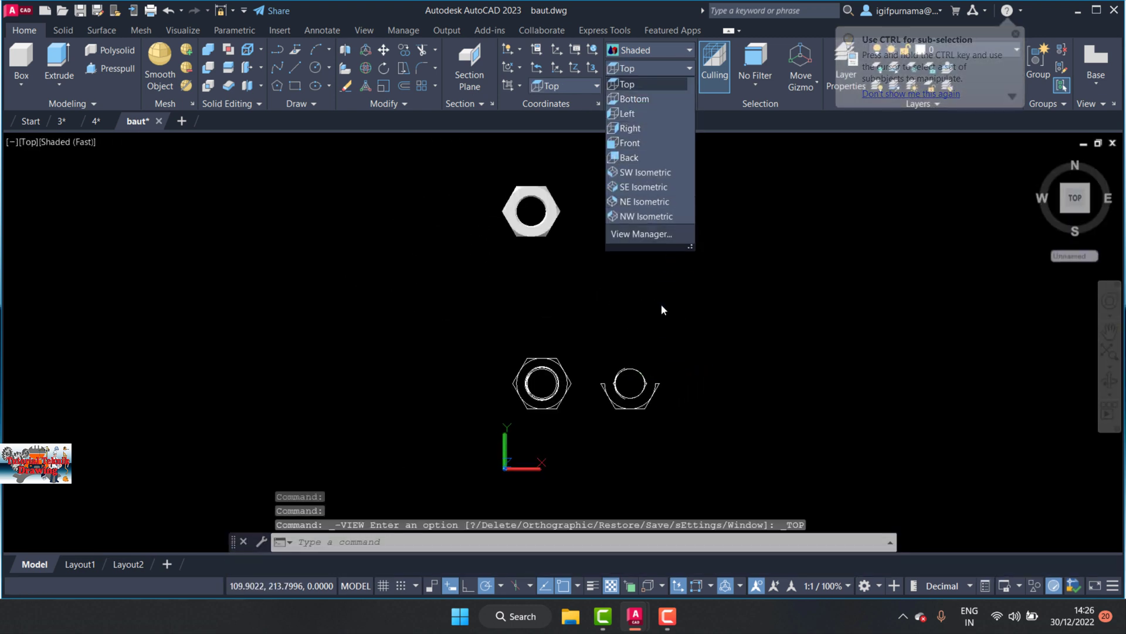
click(602, 389)
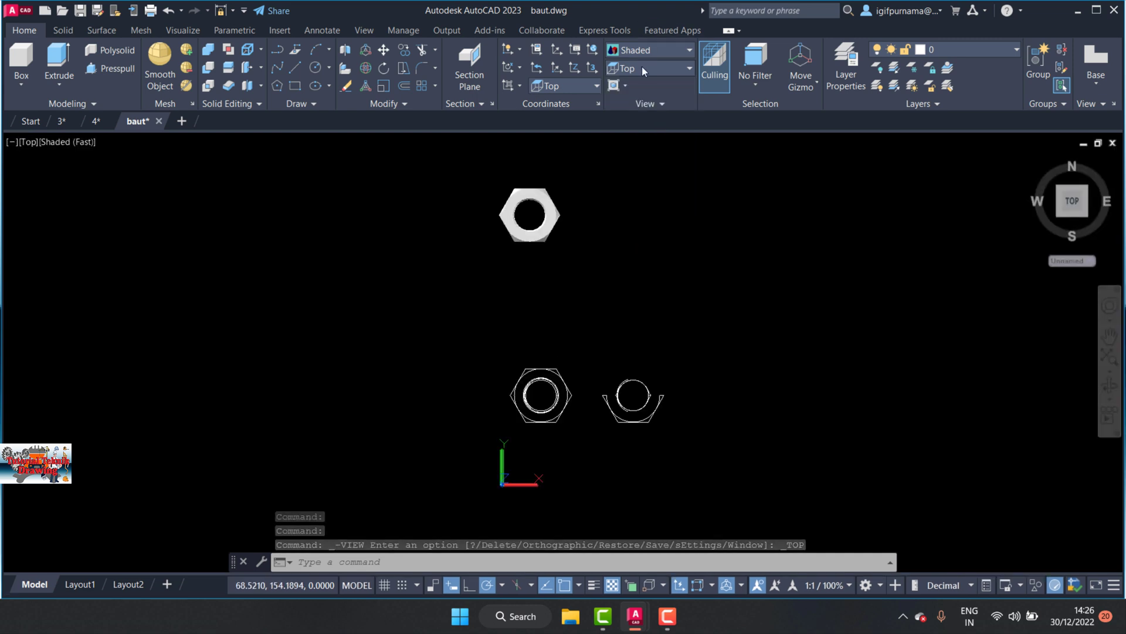
click(642, 71)
click(733, 241)
Move the hex outline view up beside the shaded nut and switch to SW Isometric
click(384, 50)
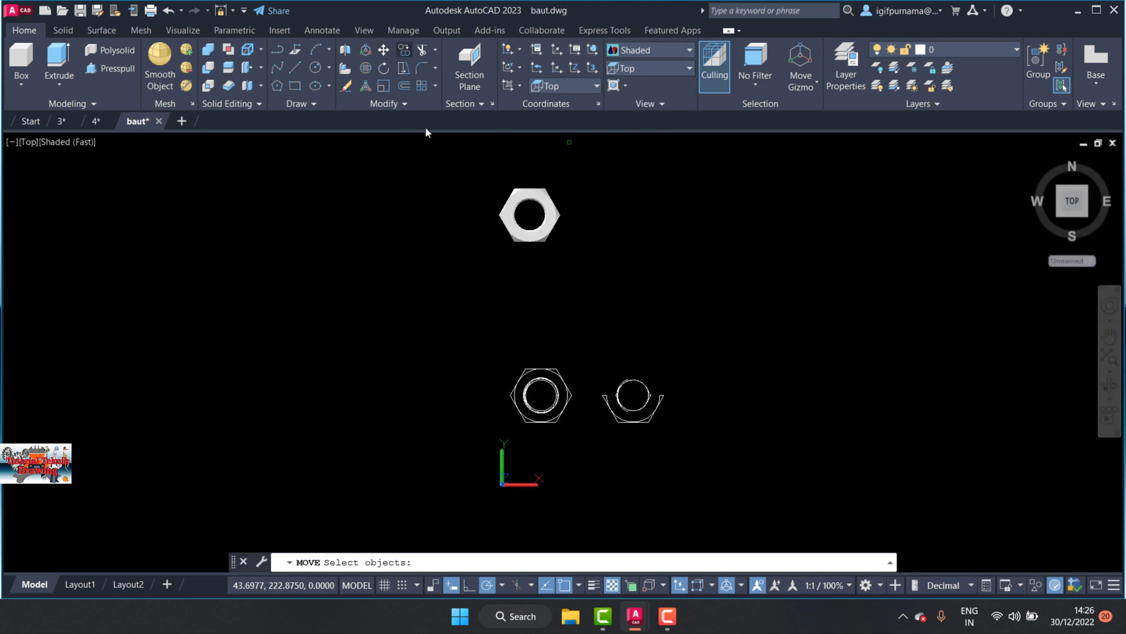
click(462, 322)
click(616, 468)
key(Return)
click(541, 395)
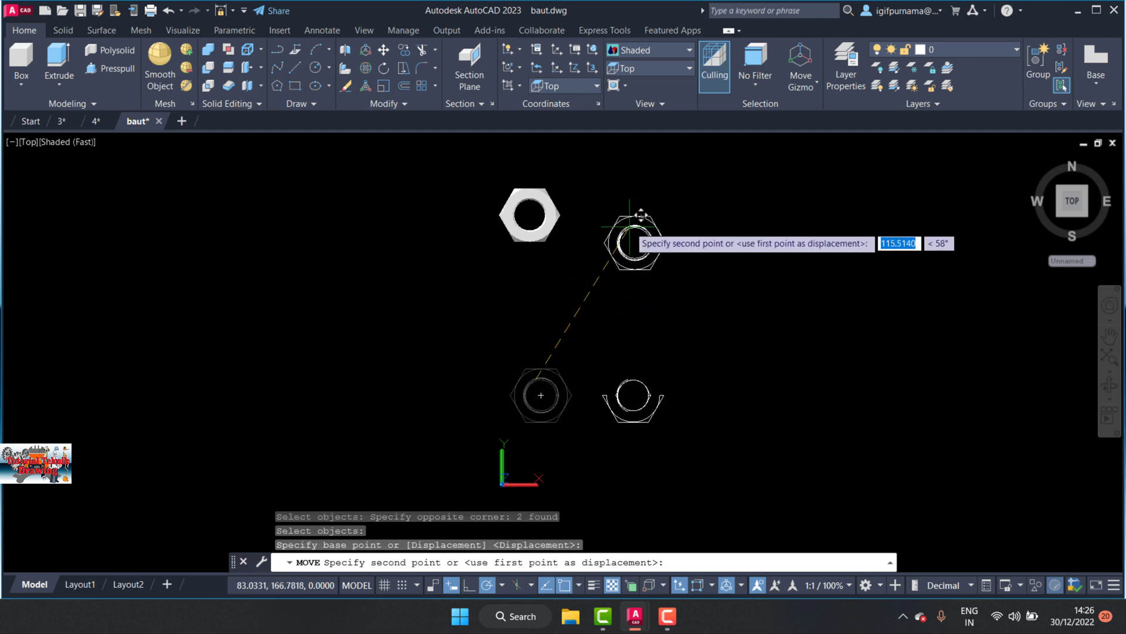
click(633, 242)
click(639, 68)
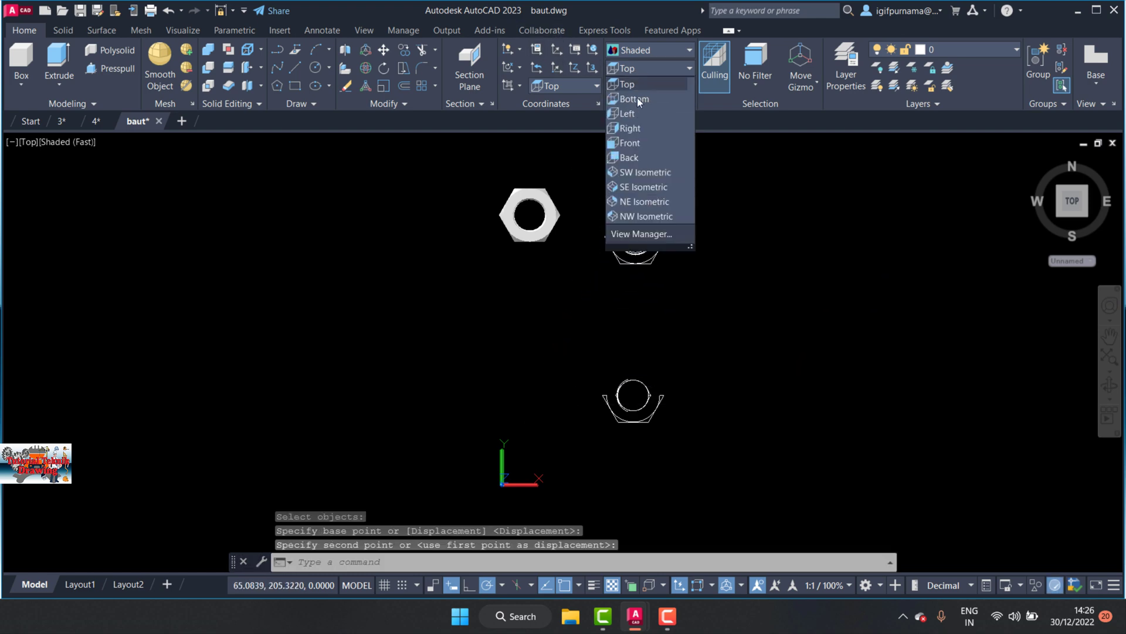
click(638, 173)
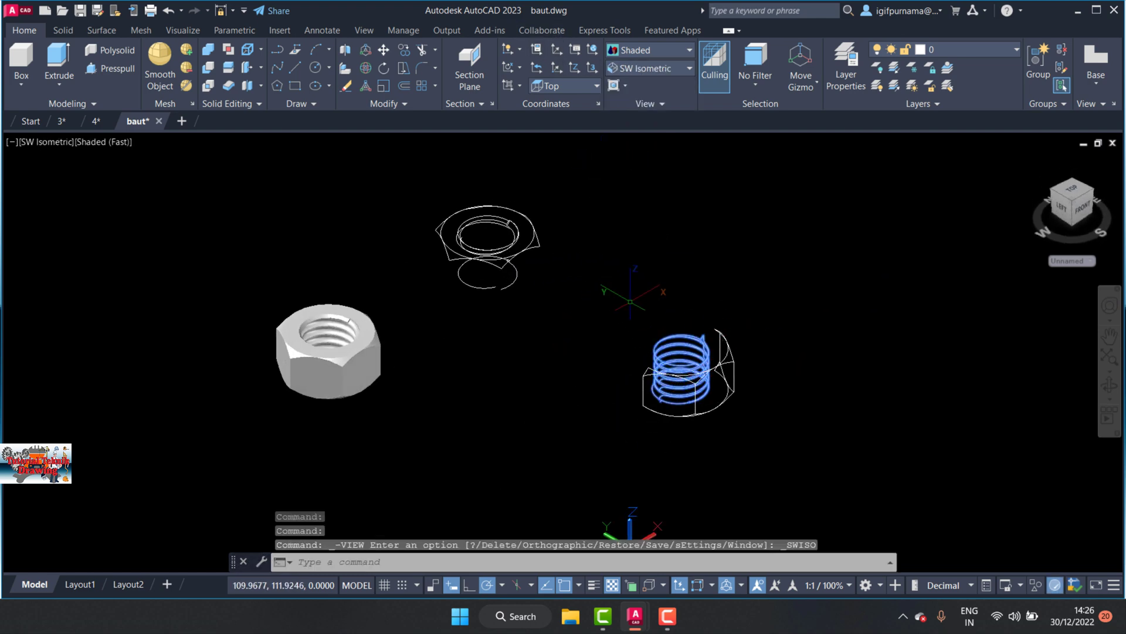
click(366, 68)
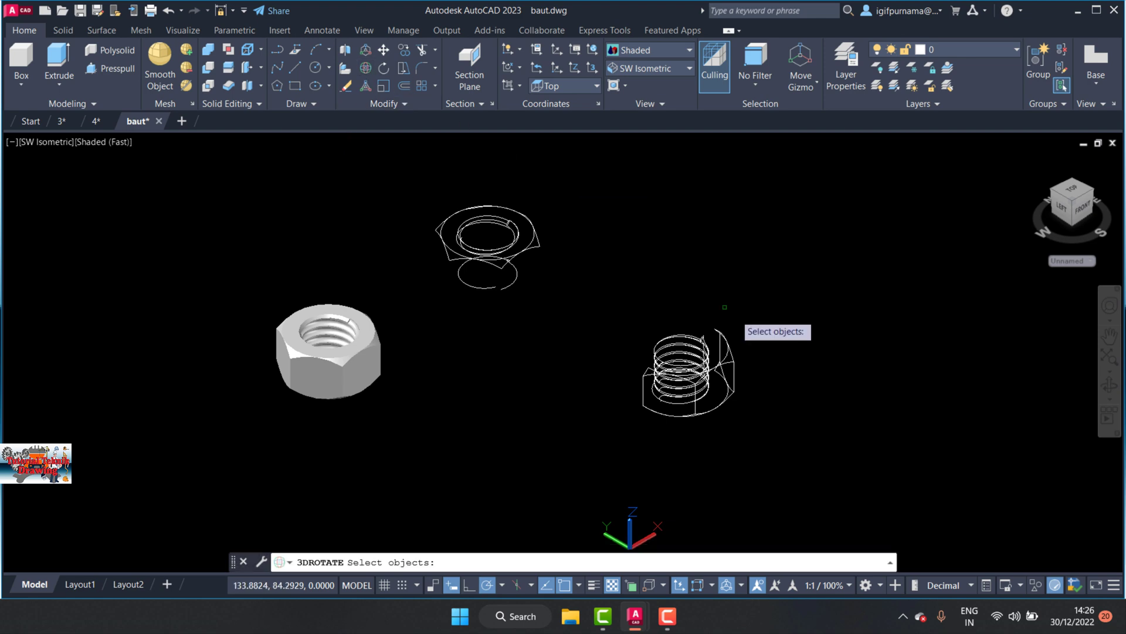
Rotate the threaded profile wireframe onto its side with 3DROTATE so the thread runs horizontally
click(620, 274)
click(818, 454)
key(Return)
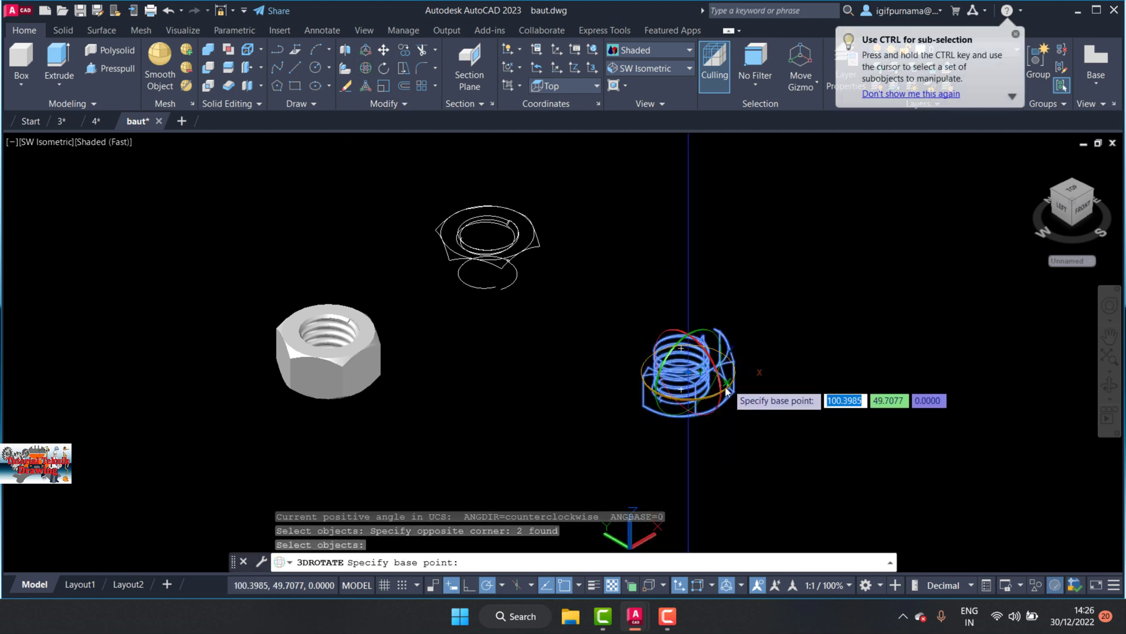
click(725, 390)
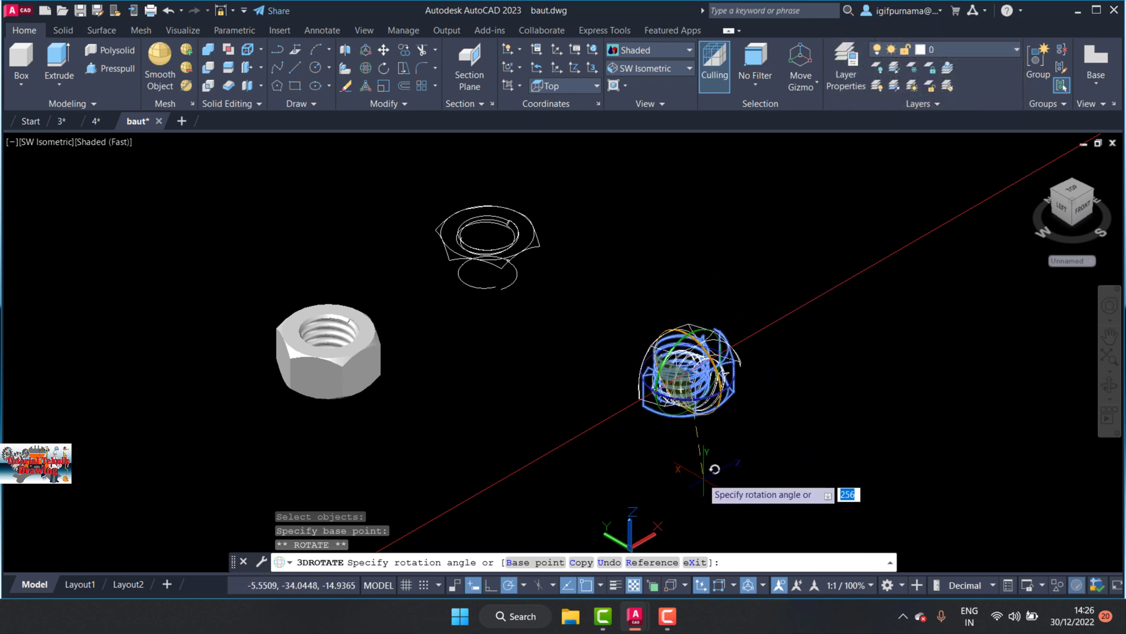
click(691, 446)
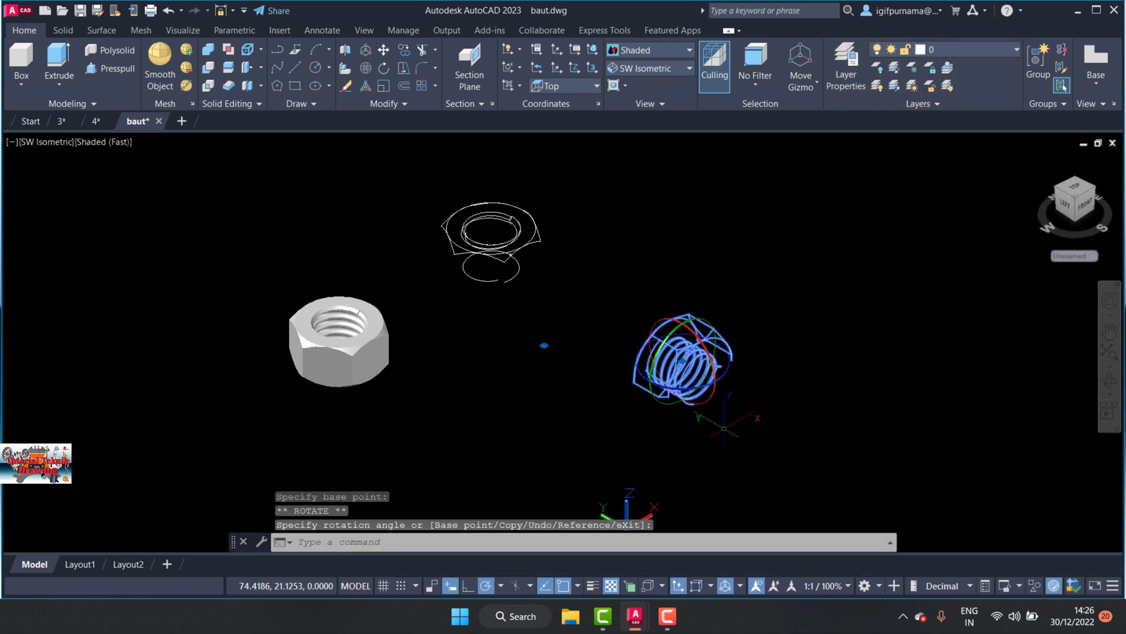
key(Escape)
In Top view, move the hex outline by its centre to sit above the threaded side view
click(644, 64)
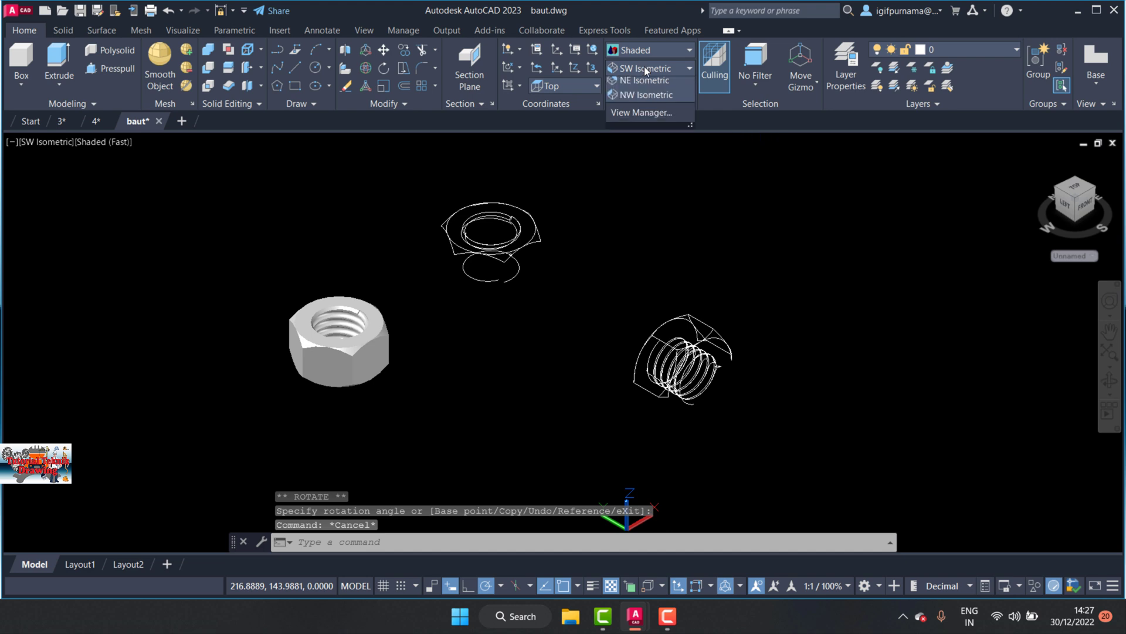
click(639, 85)
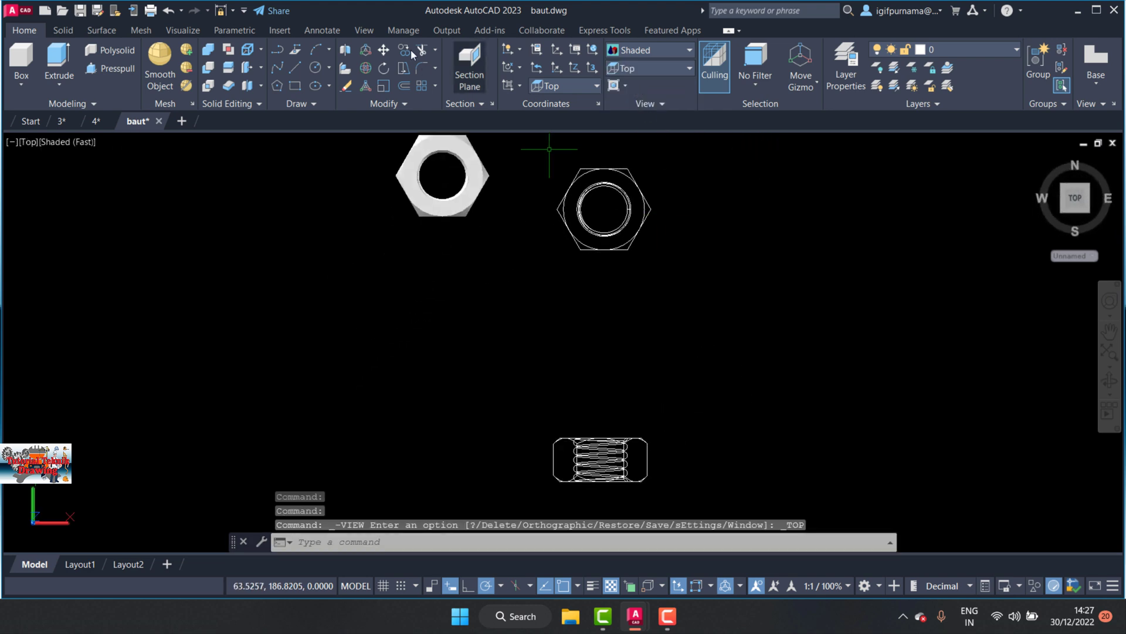
text(m)
key(Return)
click(546, 141)
click(657, 258)
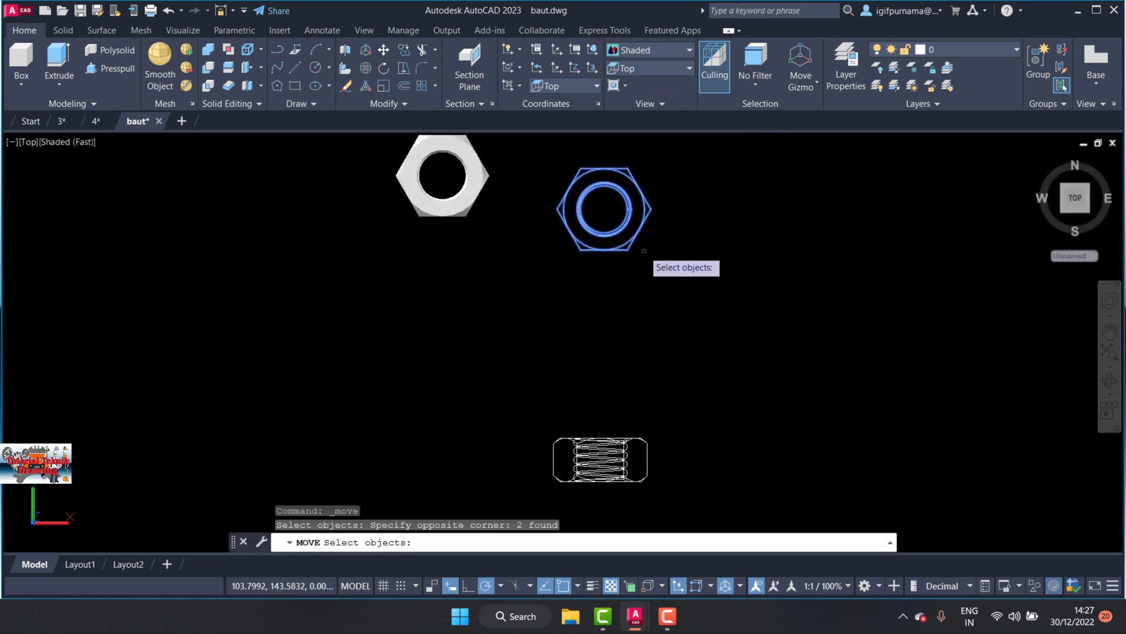
key(Return)
click(629, 209)
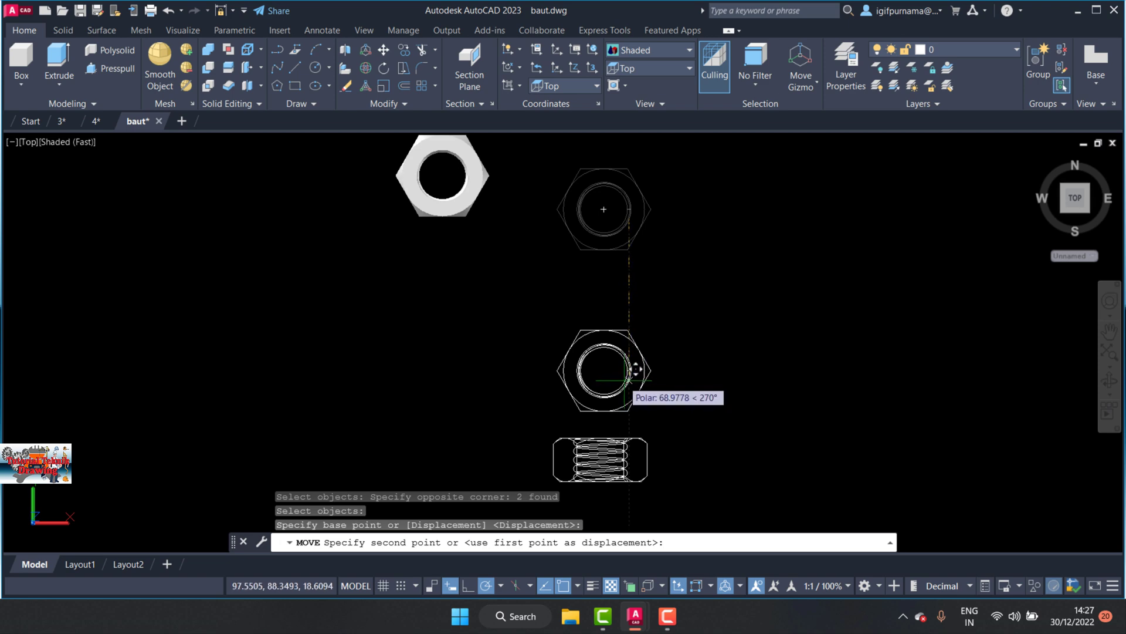
click(629, 387)
Attempt another move of the hex outline, then undo the zoom and the move
scroll(607, 319, down, 2)
scroll(608, 319, up, 5)
scroll(610, 352, up, 2)
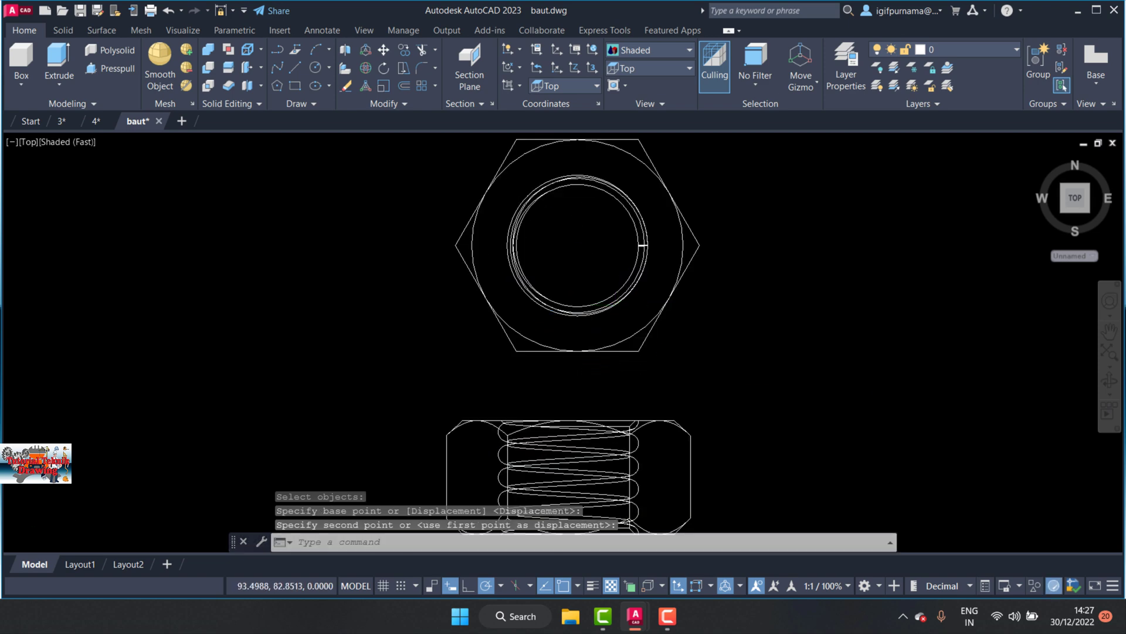
scroll(610, 357, down, 5)
scroll(614, 363, up, 3)
scroll(613, 364, up, 3)
scroll(622, 340, down, 4)
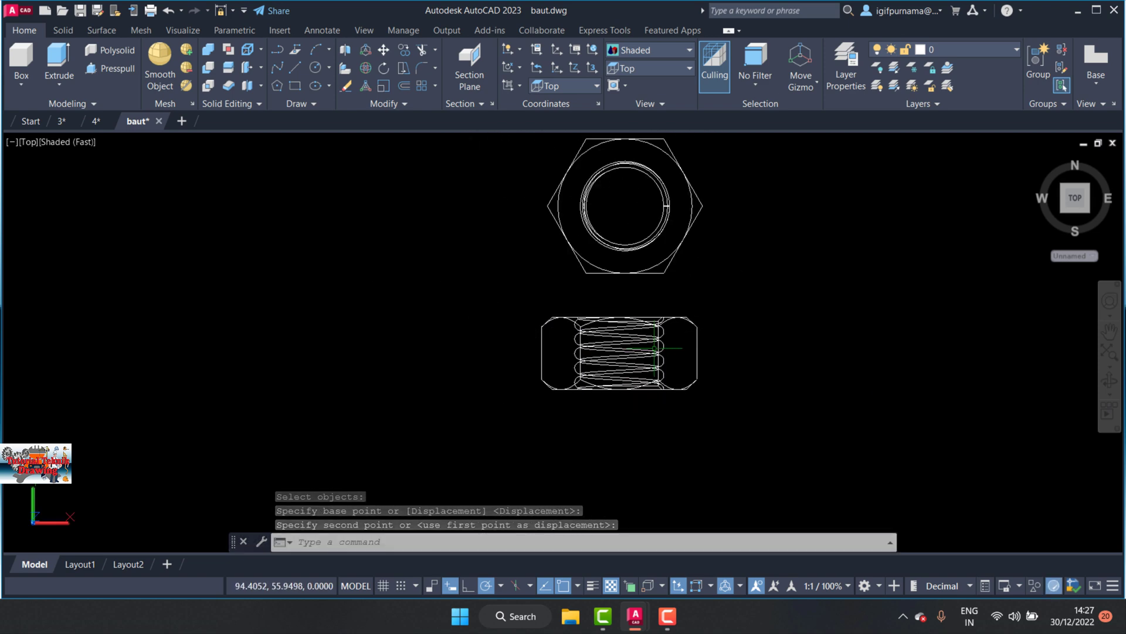
scroll(674, 369, down, 1)
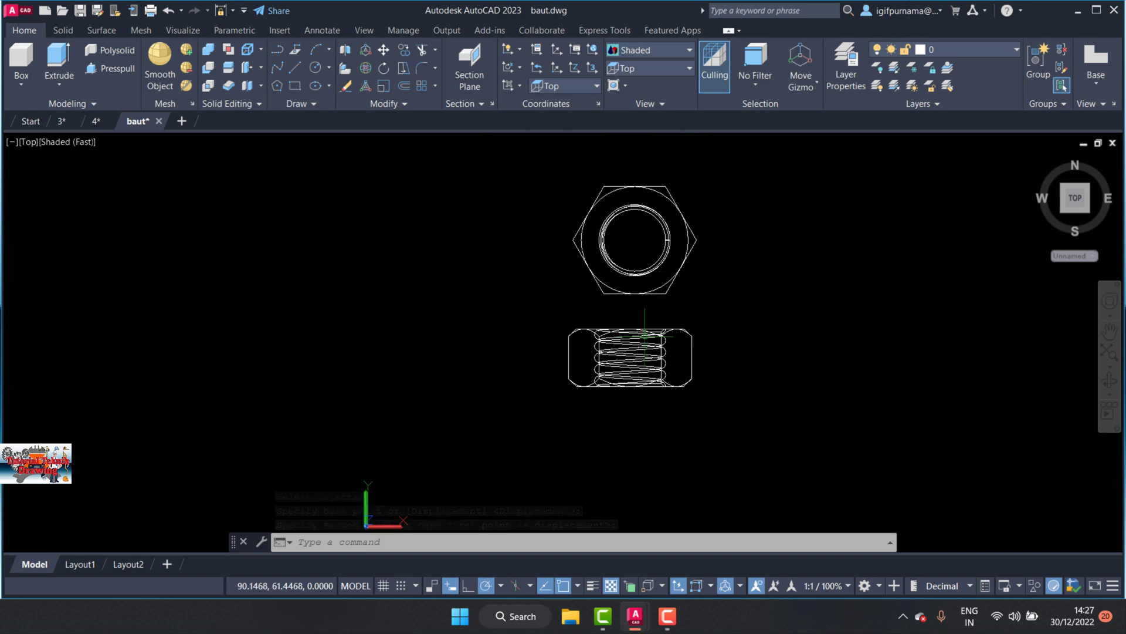
click(384, 50)
click(742, 267)
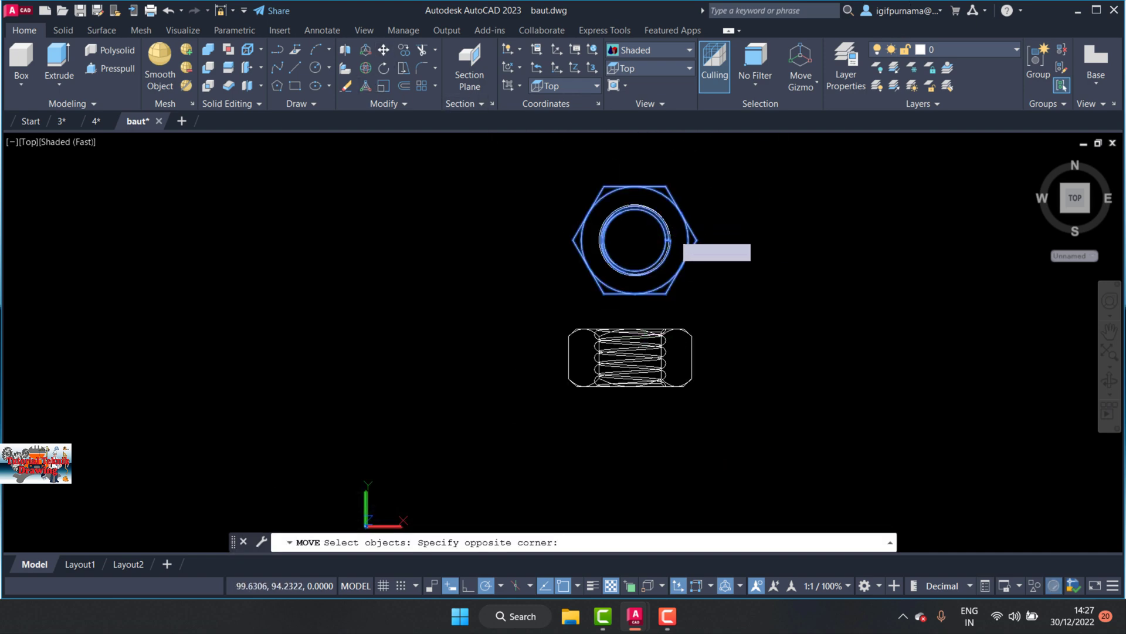
click(566, 179)
key(Return)
click(634, 240)
scroll(640, 241, down, 4)
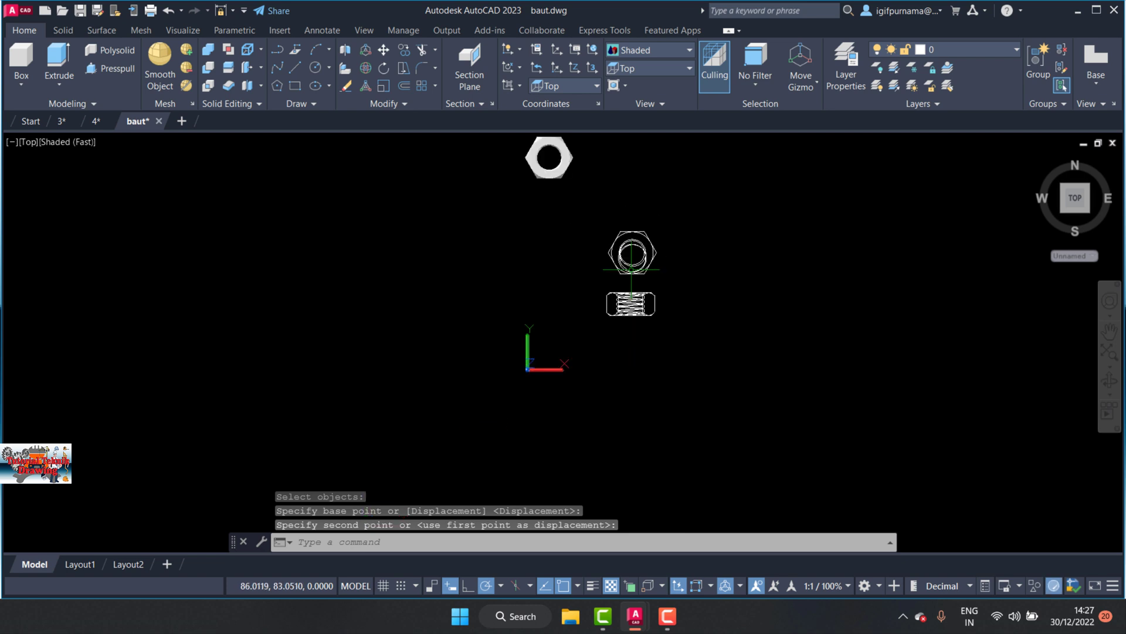
scroll(637, 249, up, 3)
key(ctrl+z)
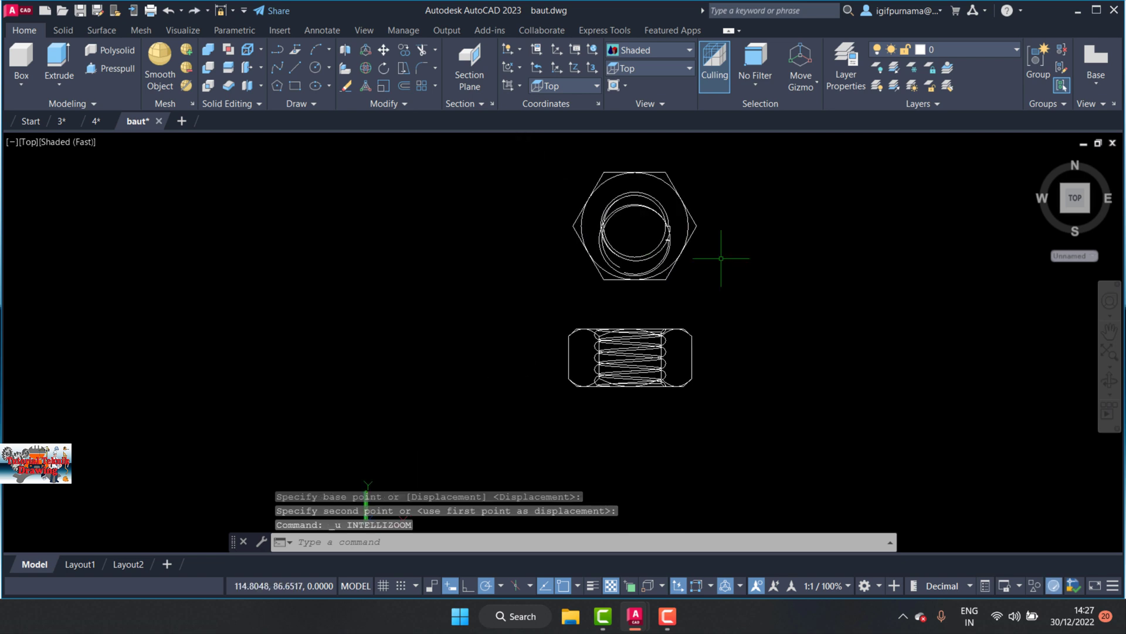
key(ctrl+z)
Window-select the hex outline view and move it from a base point on the hex
click(523, 156)
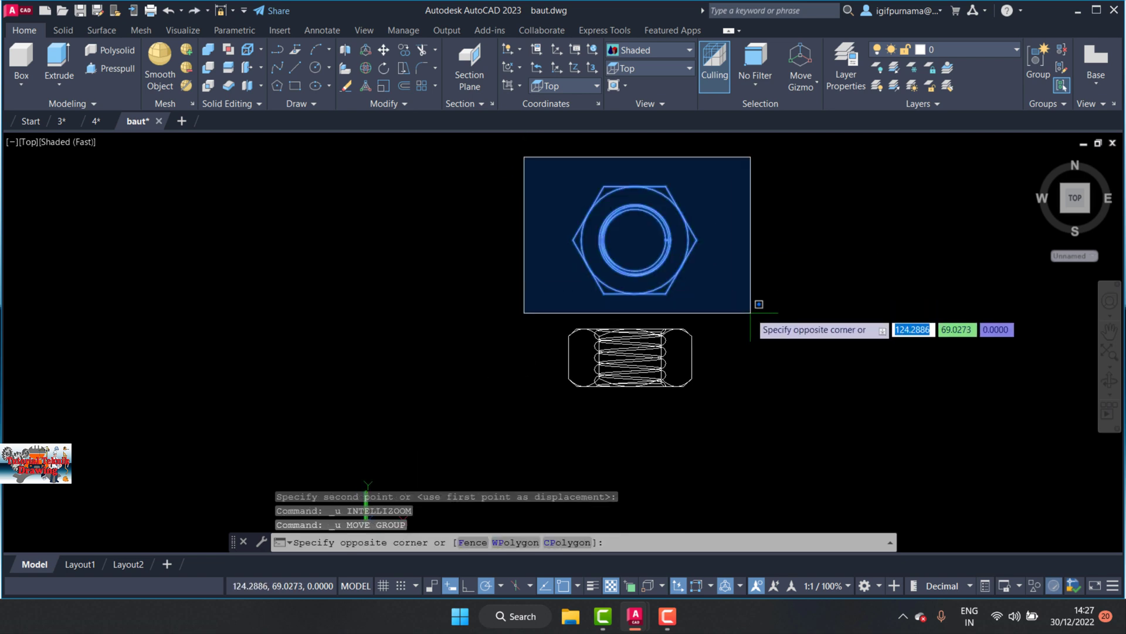
click(762, 328)
click(377, 51)
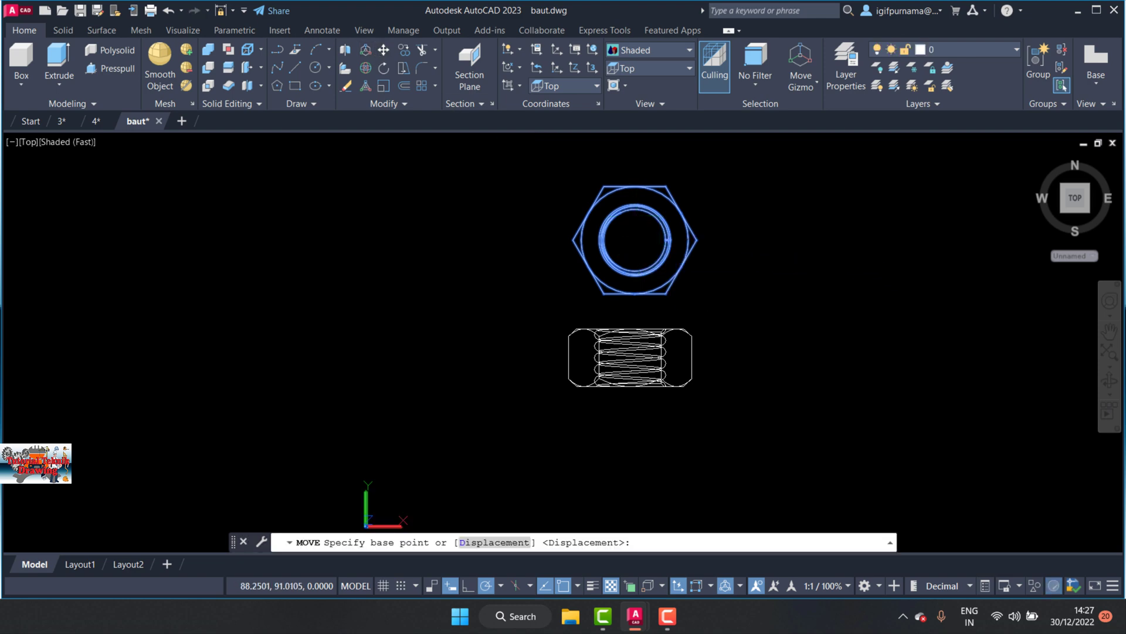
click(636, 239)
scroll(655, 280, down, 5)
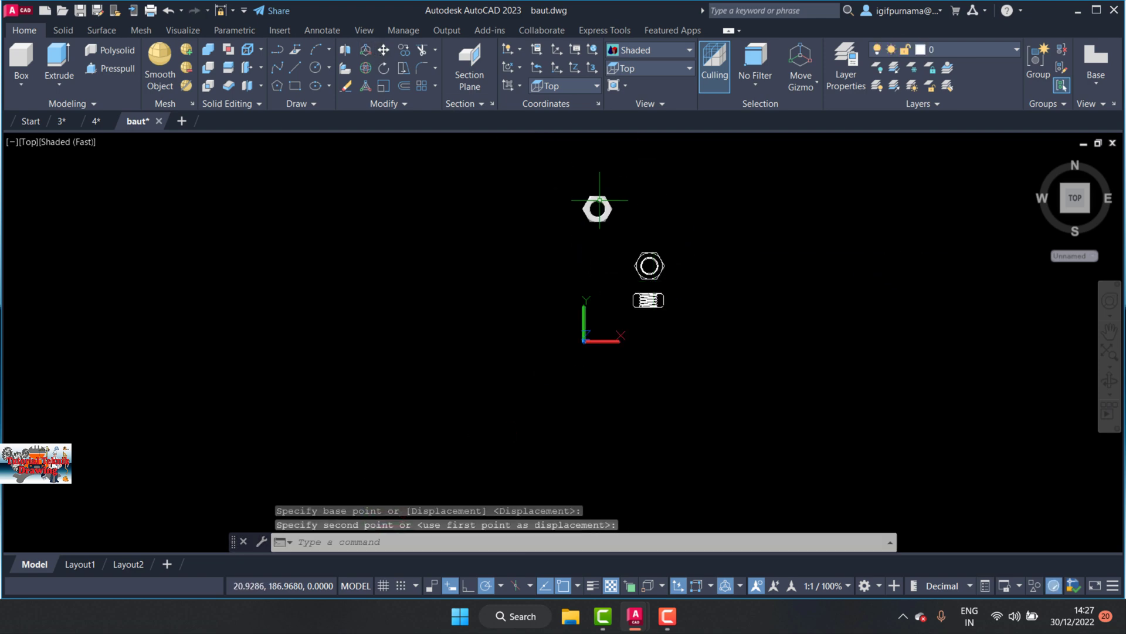
scroll(629, 217, up, 3)
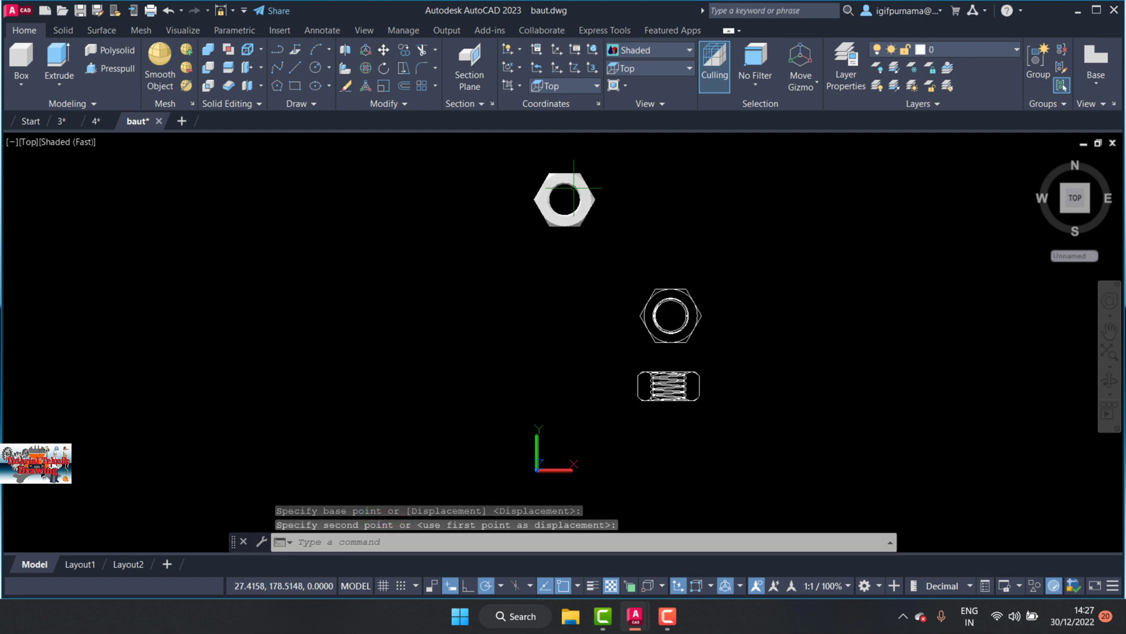
click(660, 65)
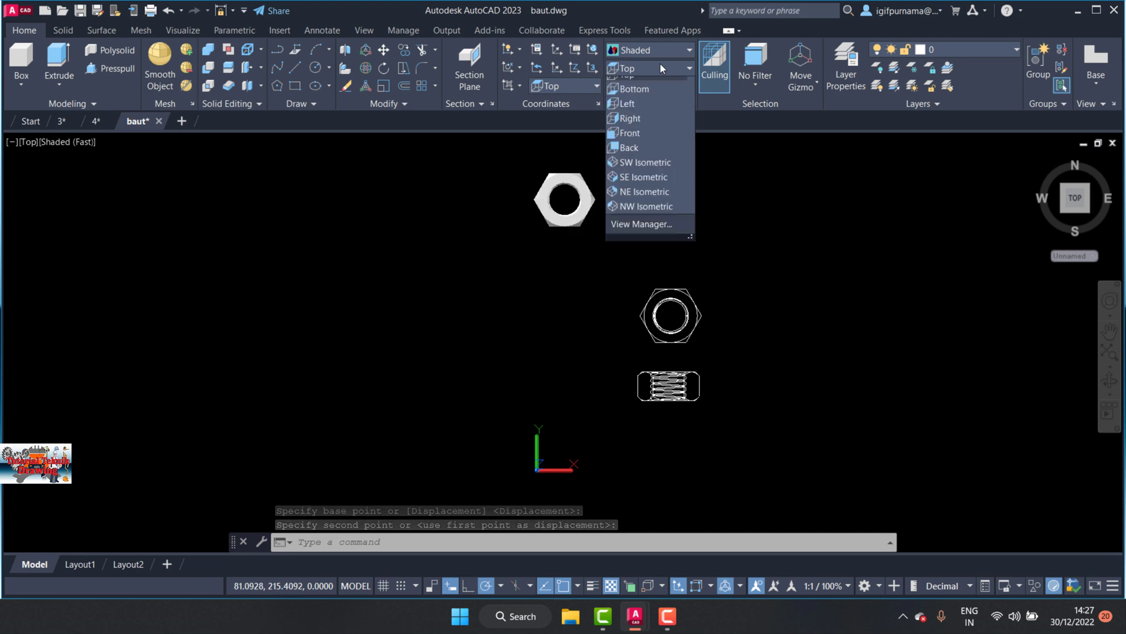
In SW Isometric, select and cut the shaded nut, then undo the cut
click(638, 168)
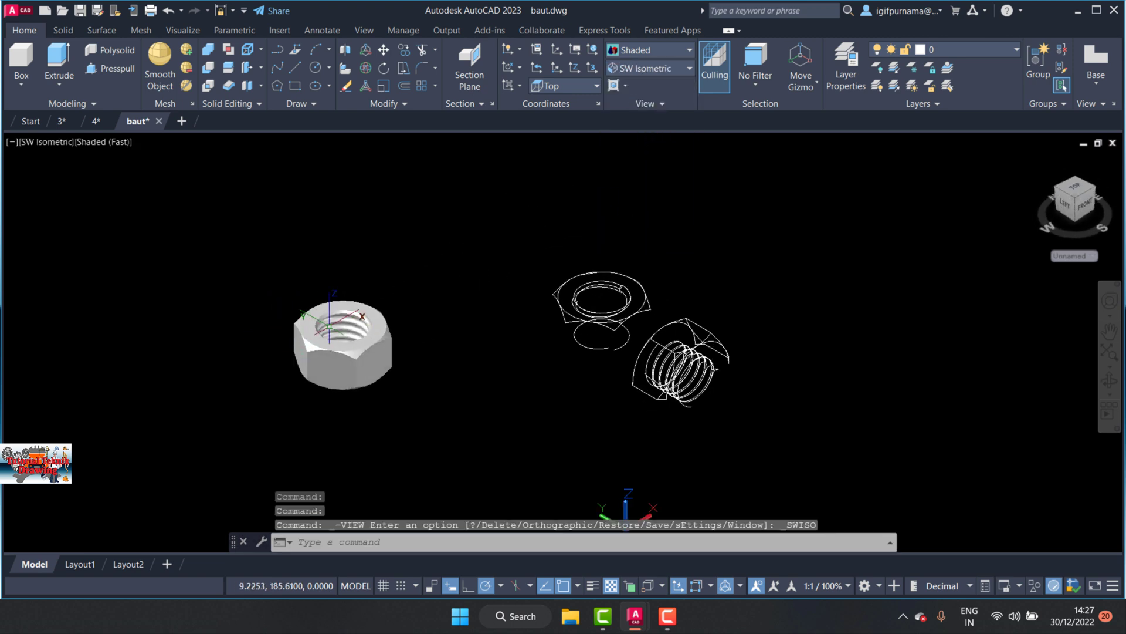
click(250, 271)
click(405, 379)
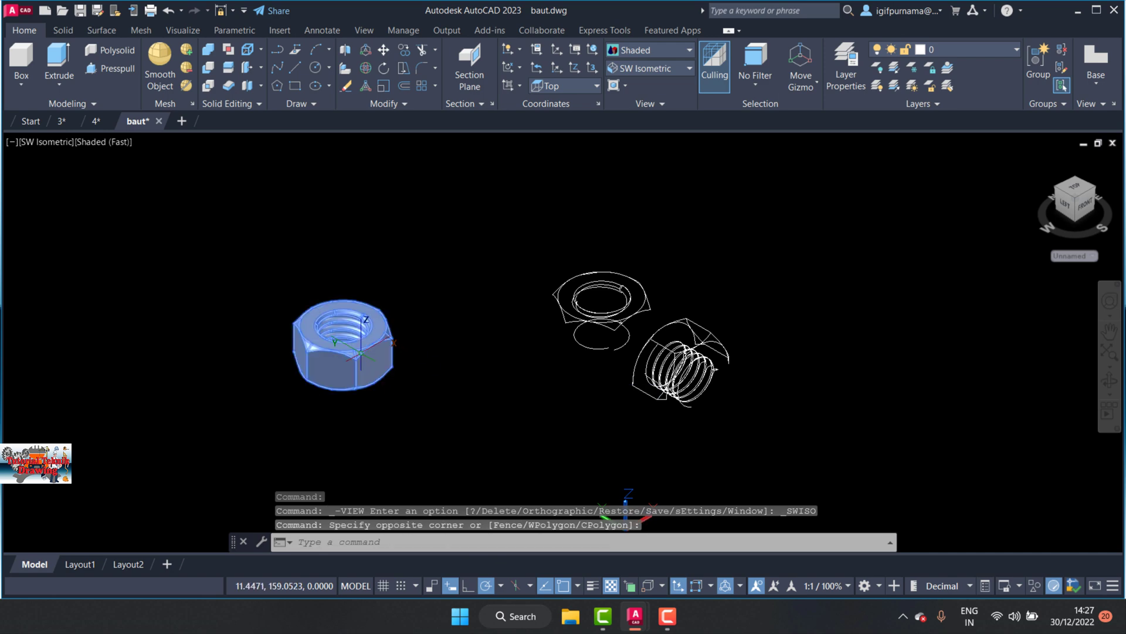
right_click(424, 271)
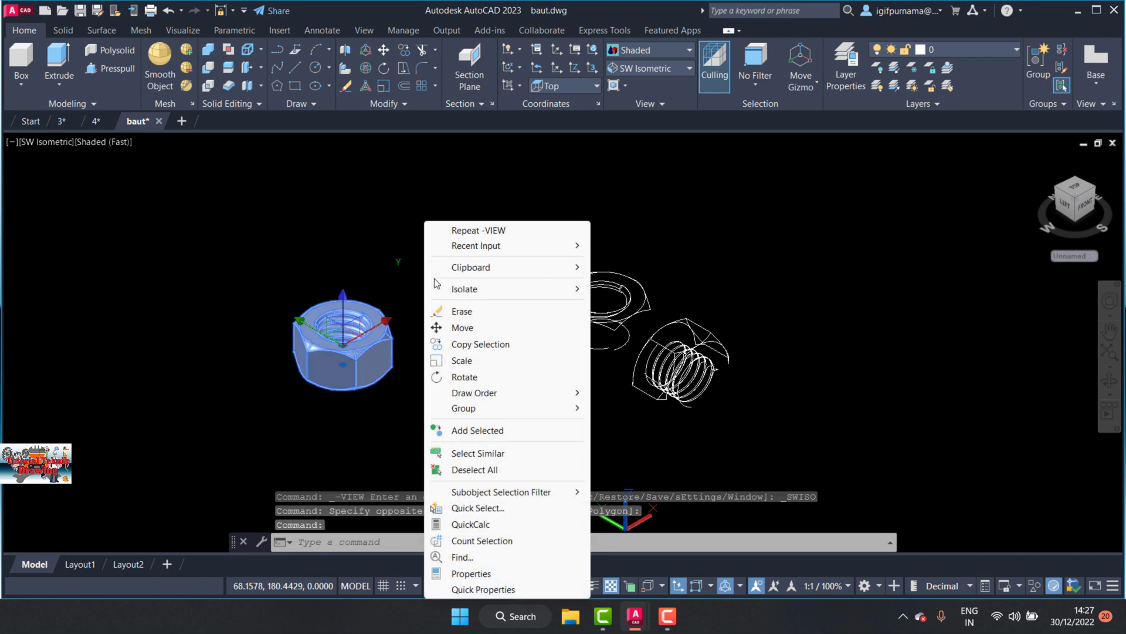
mouse_move(471, 266)
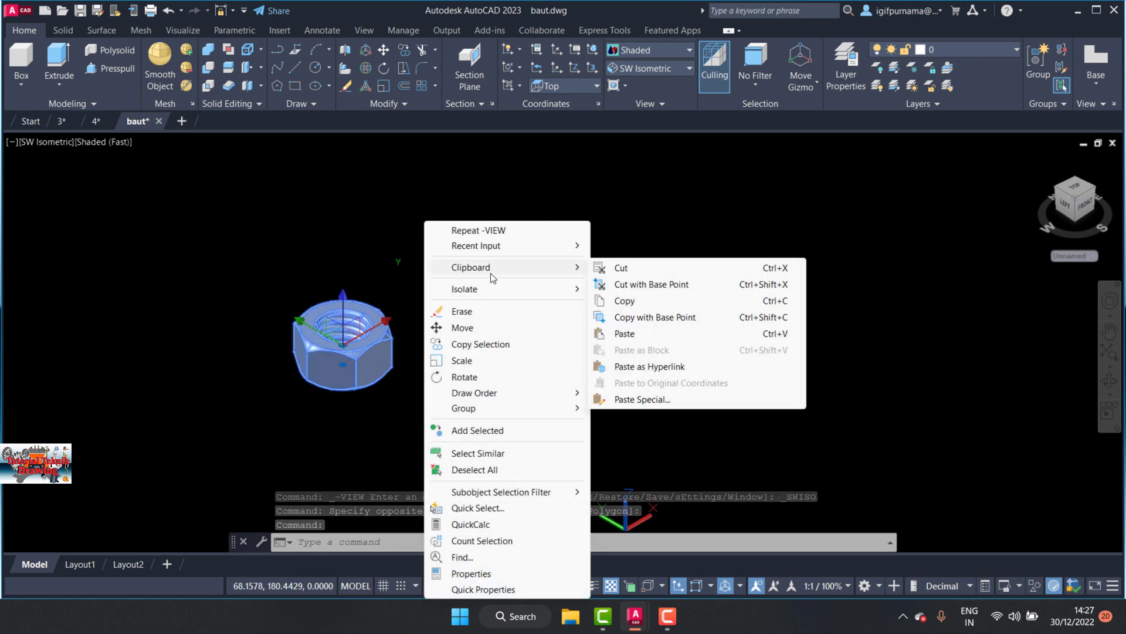
click(619, 270)
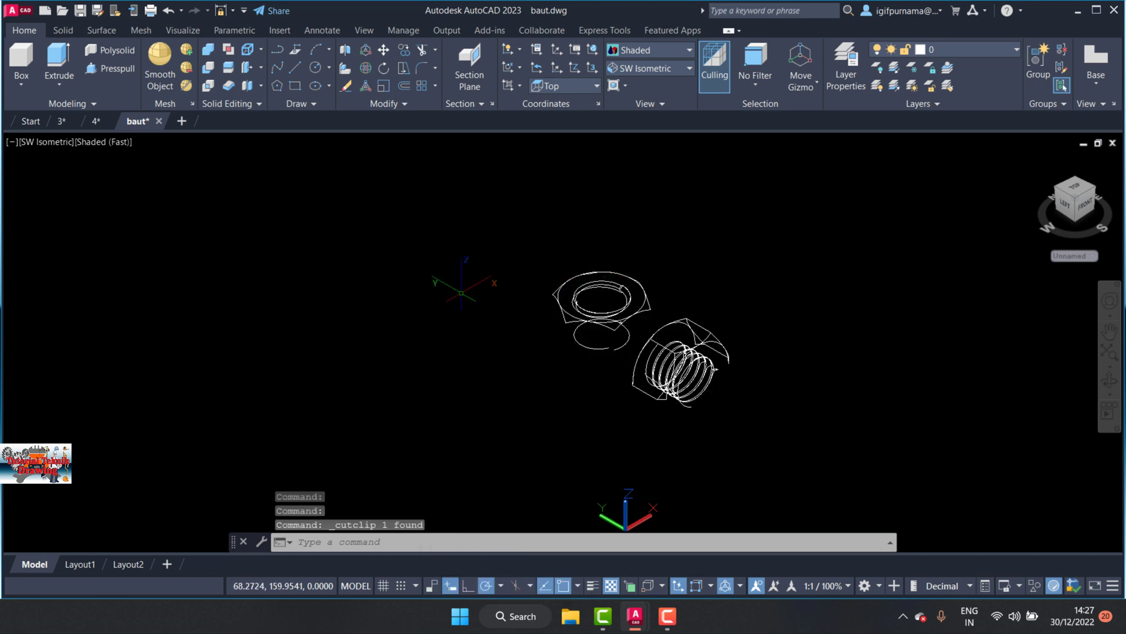
key(ctrl+z)
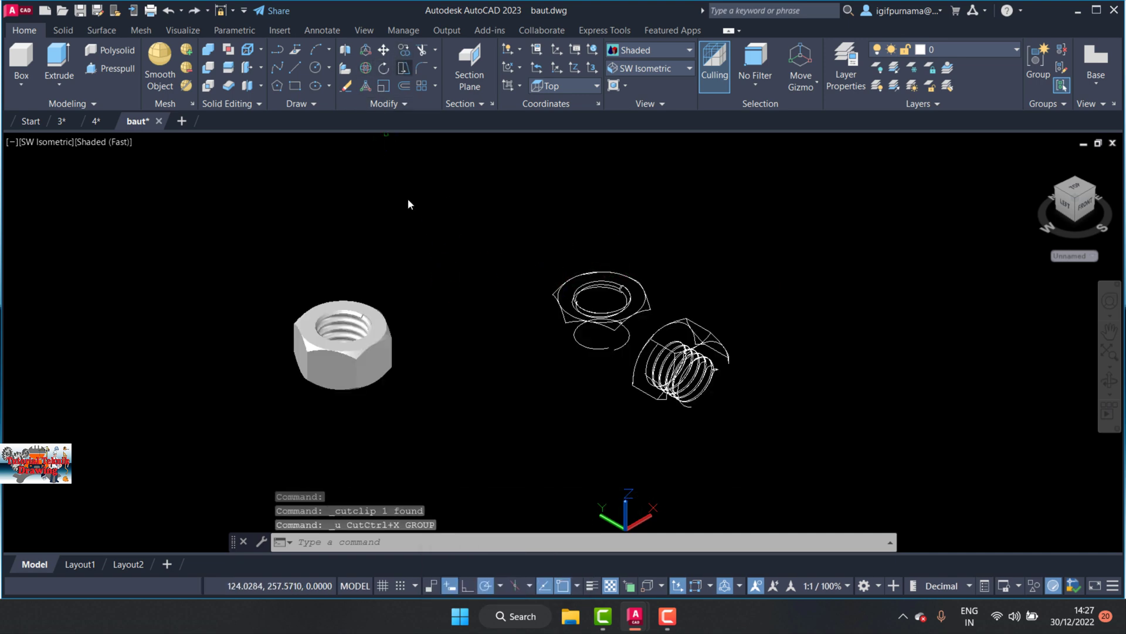
Copy the shaded nut solid with CO and place the copy at the upper right
text(co)
key(Return)
click(352, 346)
key(Return)
click(352, 347)
scroll(164, 346, down, 2)
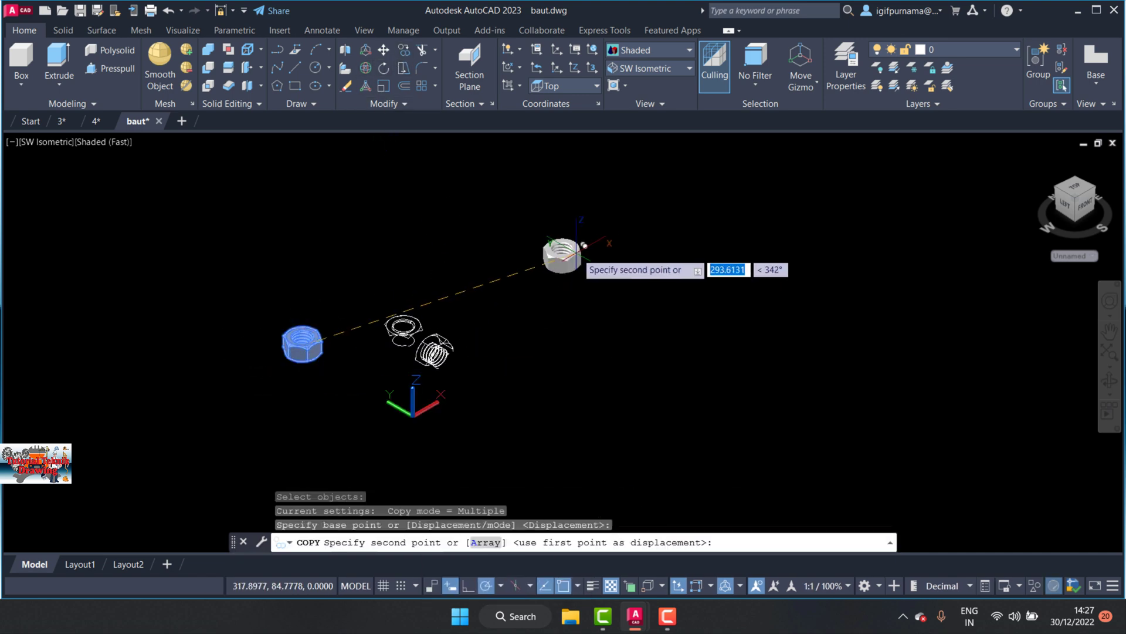
click(698, 216)
right_click(698, 216)
click(713, 222)
scroll(299, 347, up, 3)
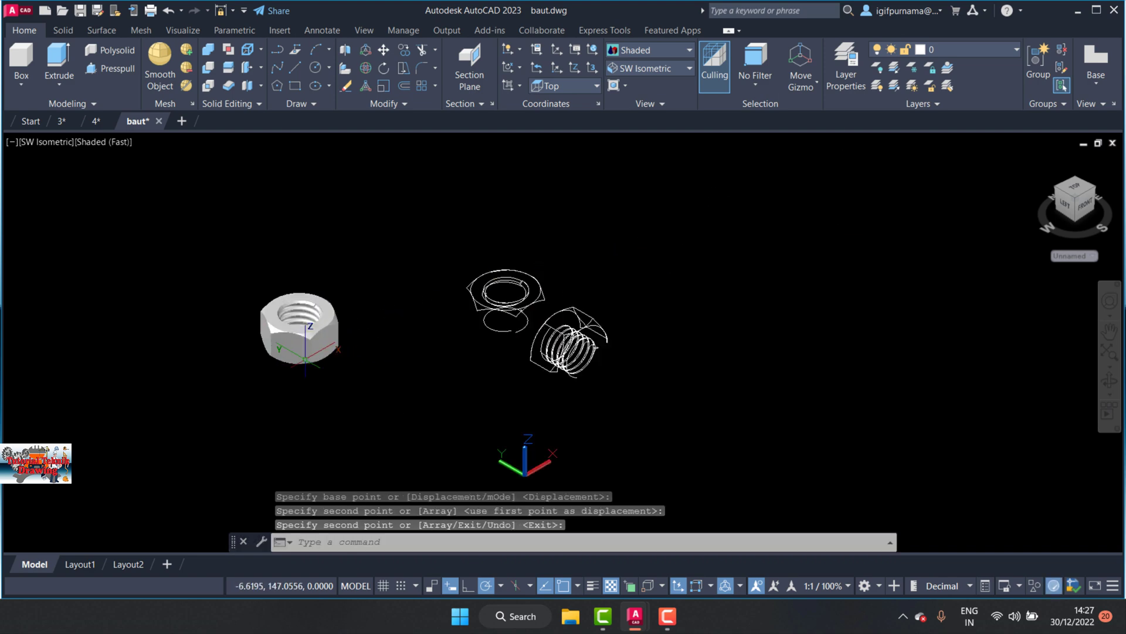
scroll(252, 316, up, 5)
scroll(341, 254, down, 4)
Select the left nut and cut it to the clipboard from the right-click menu
click(241, 201)
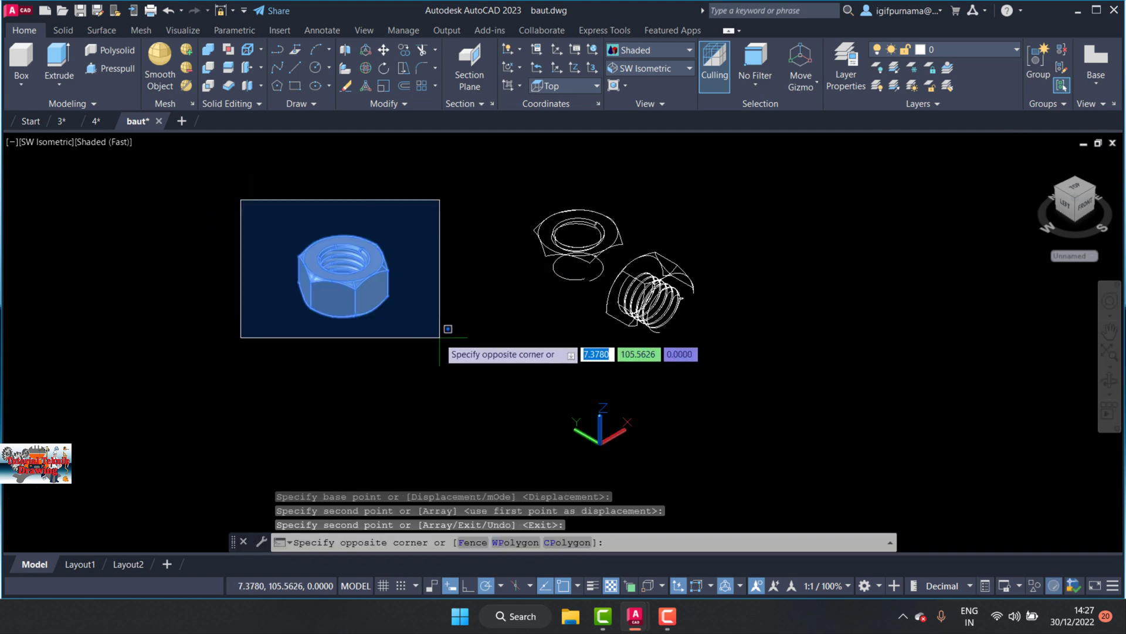
click(440, 337)
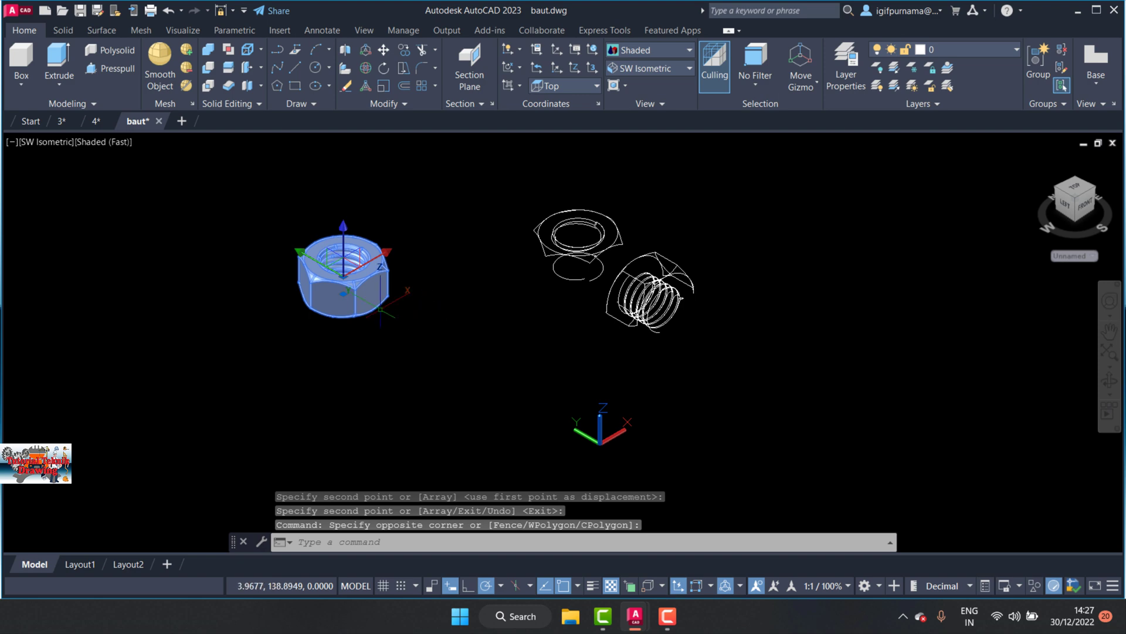
right_click(454, 271)
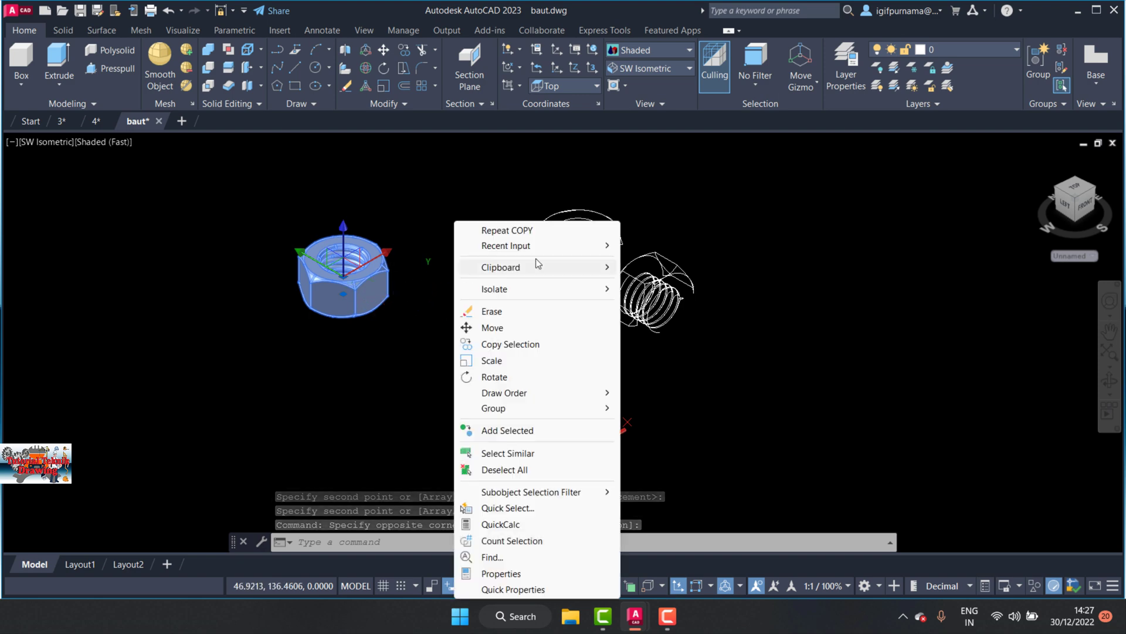
mouse_move(501, 266)
click(646, 267)
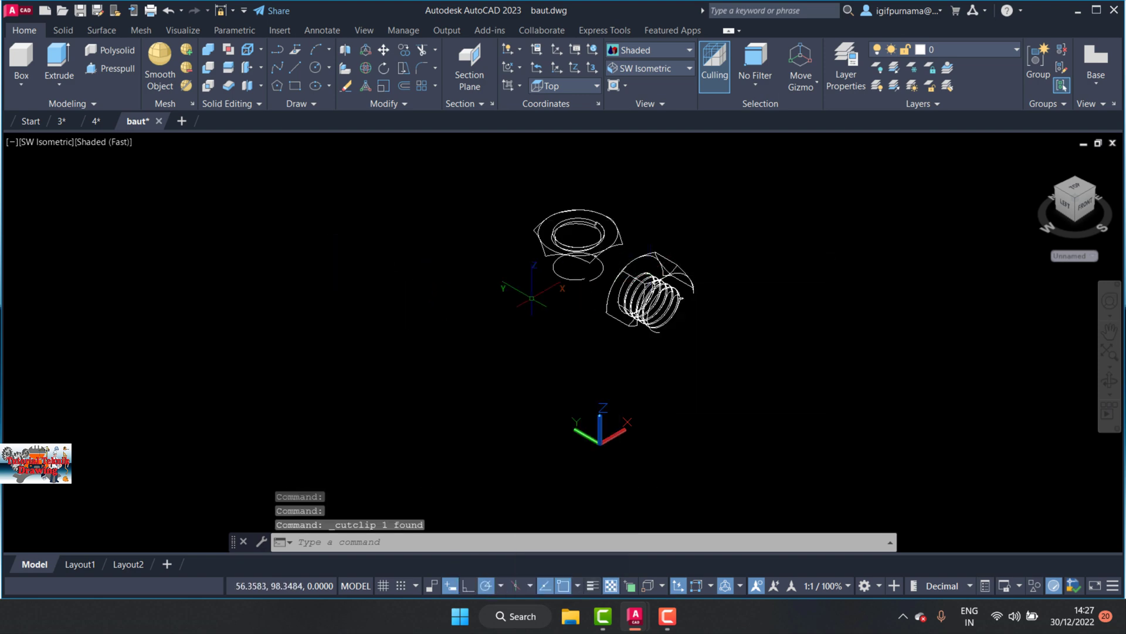
click(661, 69)
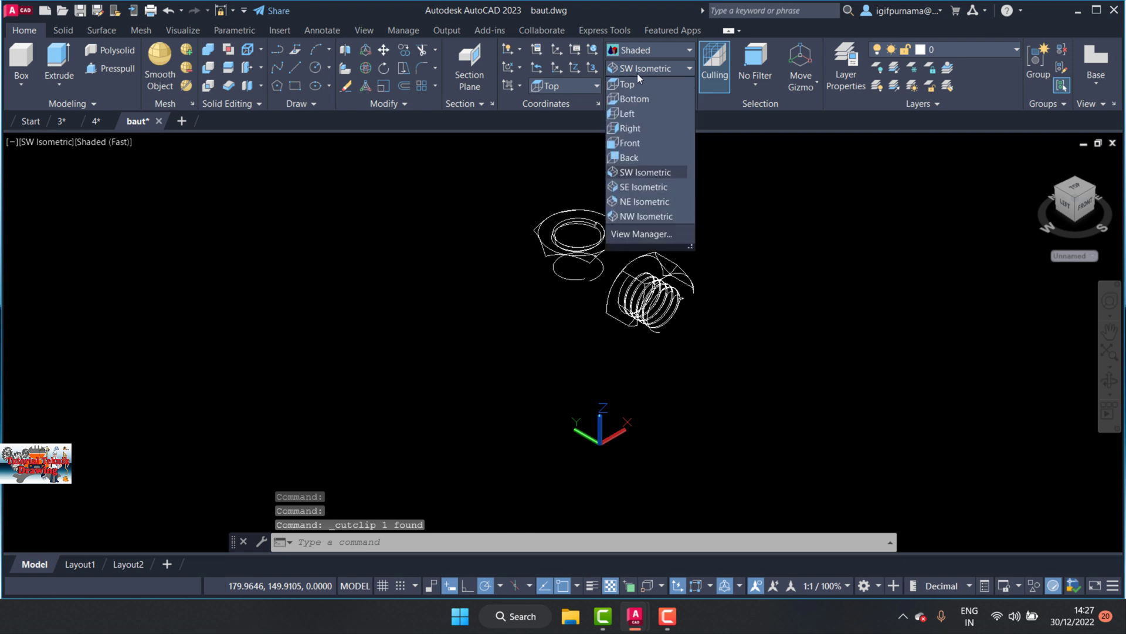
Trial-paste the nut in Top view, then undo back to the isometric view with the nut restored
click(632, 86)
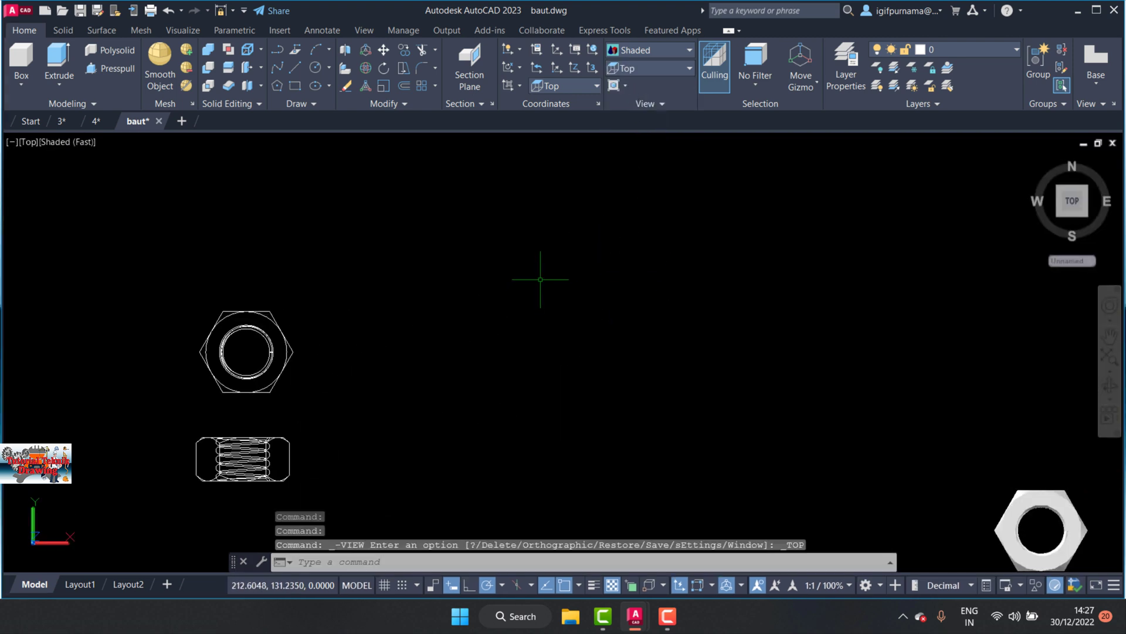
key(ctrl+v)
scroll(555, 294, down, 2)
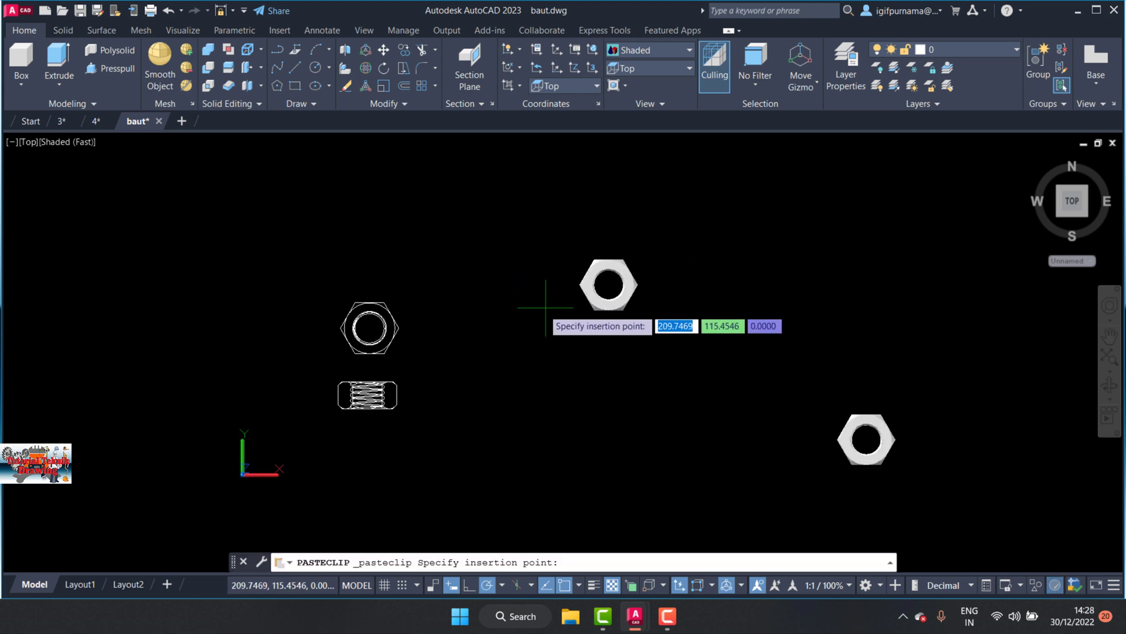
click(416, 351)
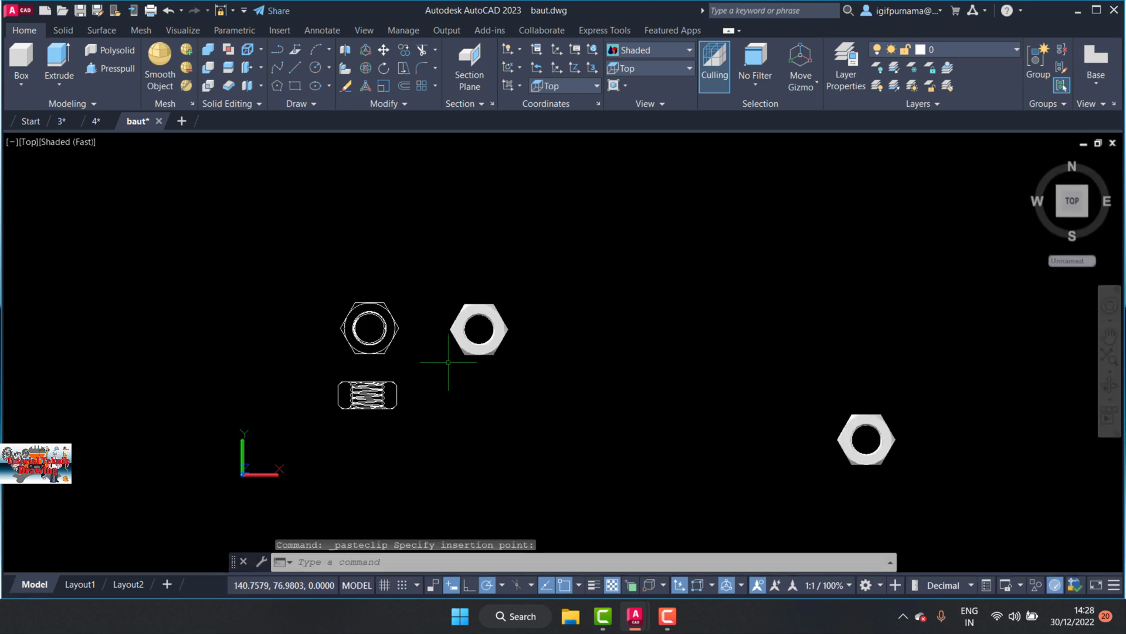
key(ctrl+z)
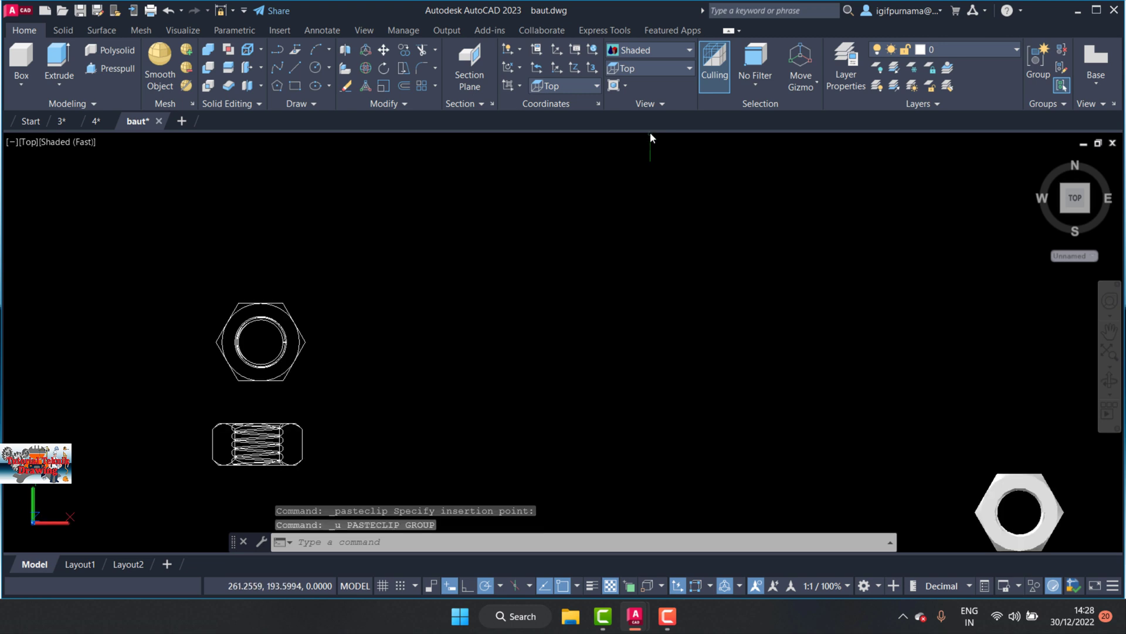
click(663, 69)
click(650, 173)
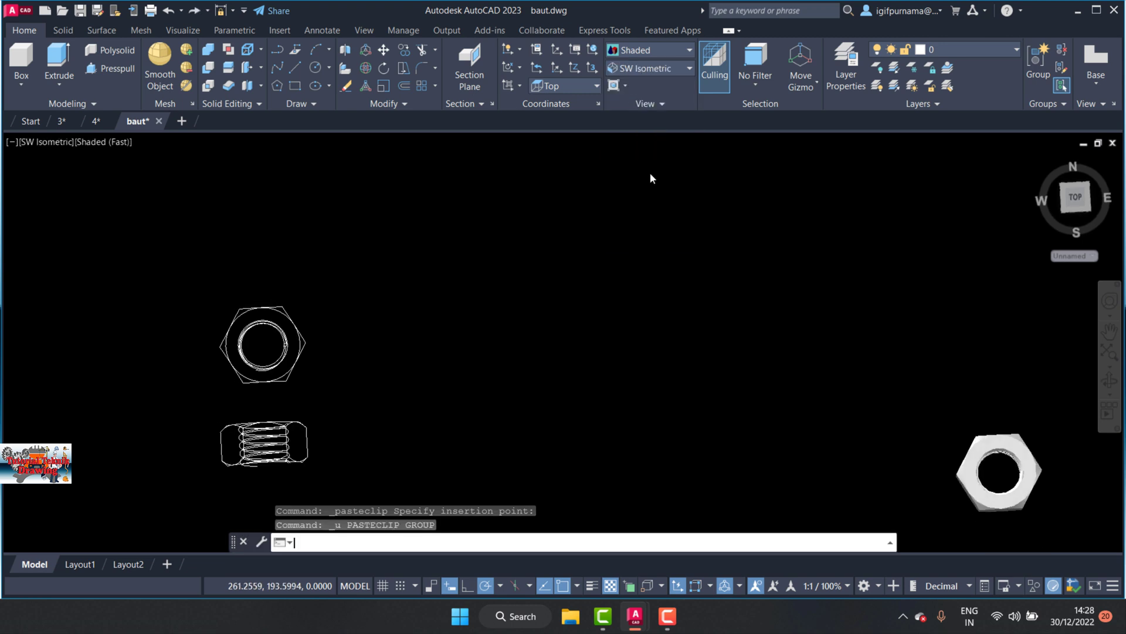
key(ctrl+z)
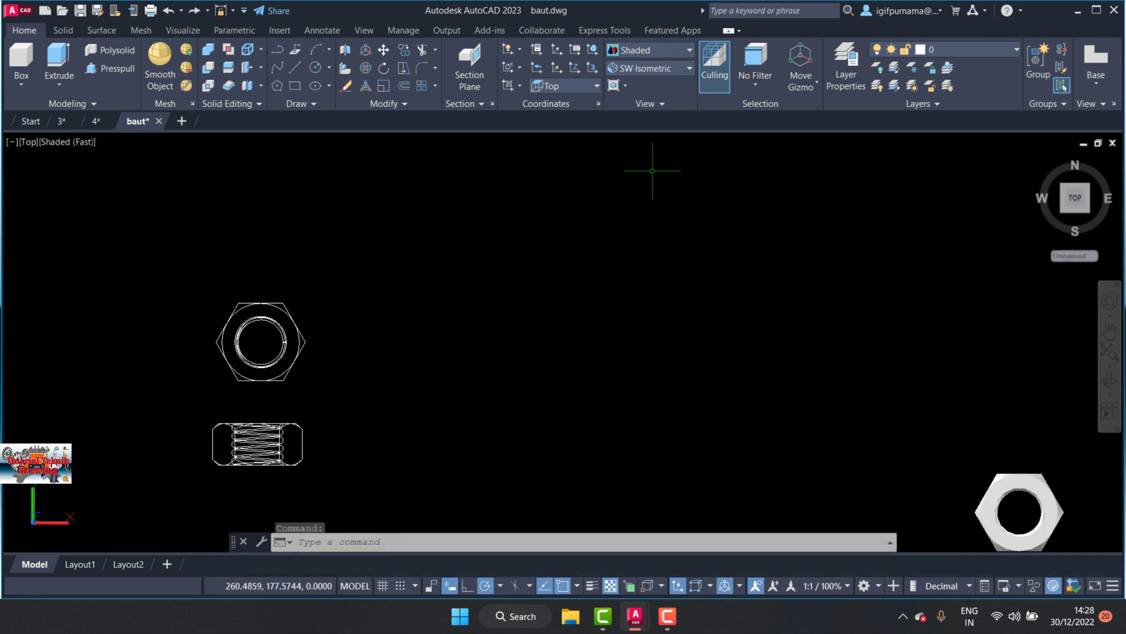
key(ctrl+z)
key(ctrl+z)
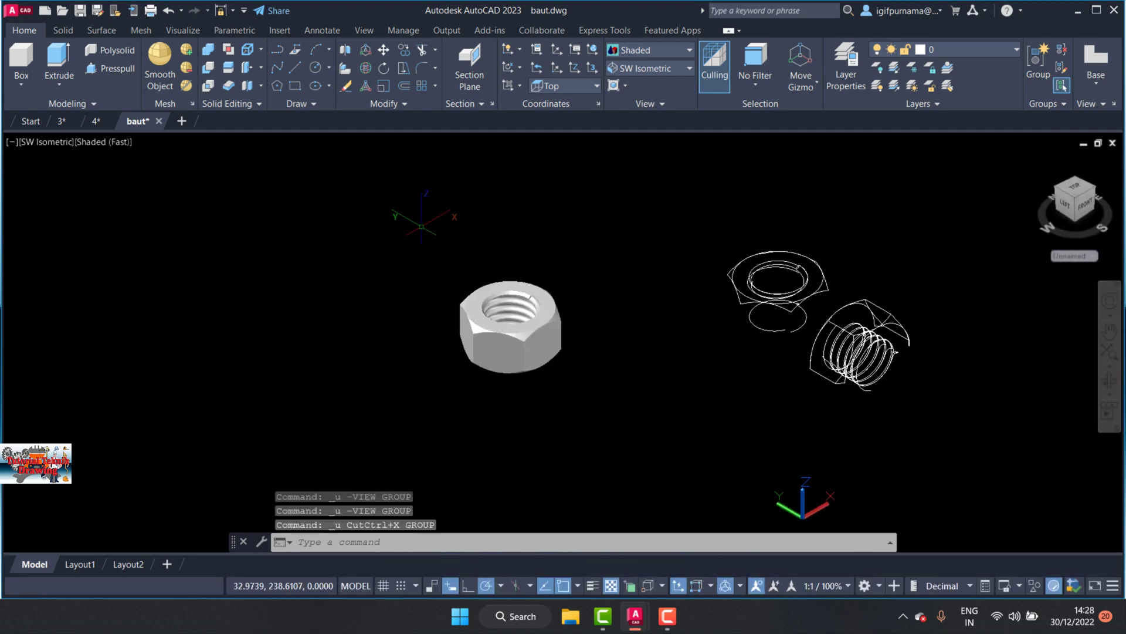
Align the UCS to the current view and cut the nut solid to the clipboard
click(416, 217)
click(598, 387)
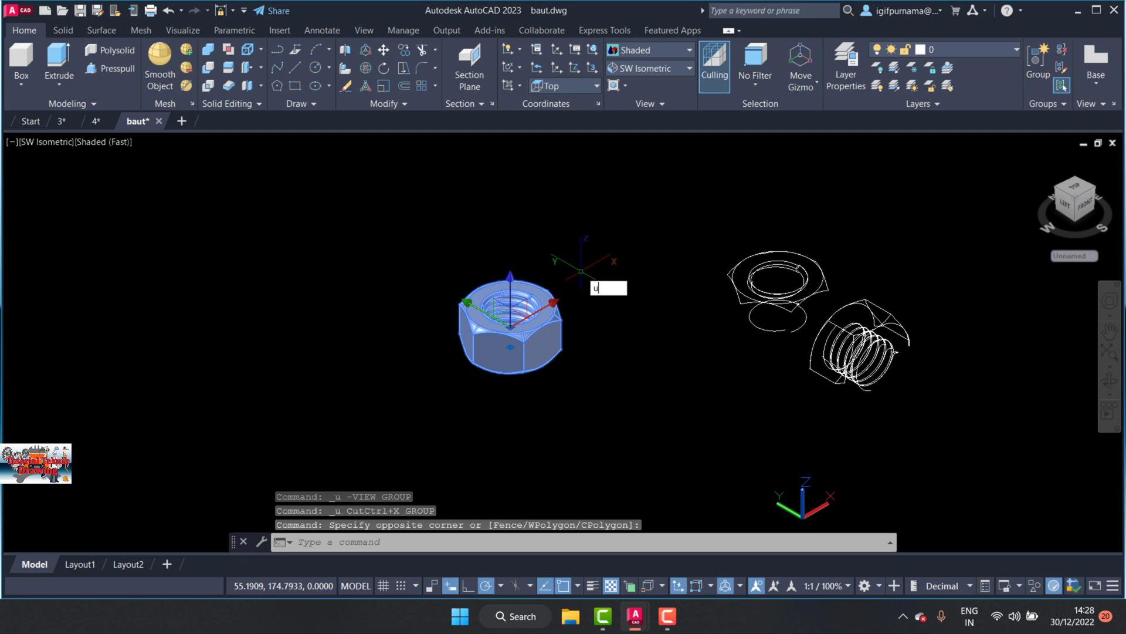
text(s)
key(Return)
text(v)
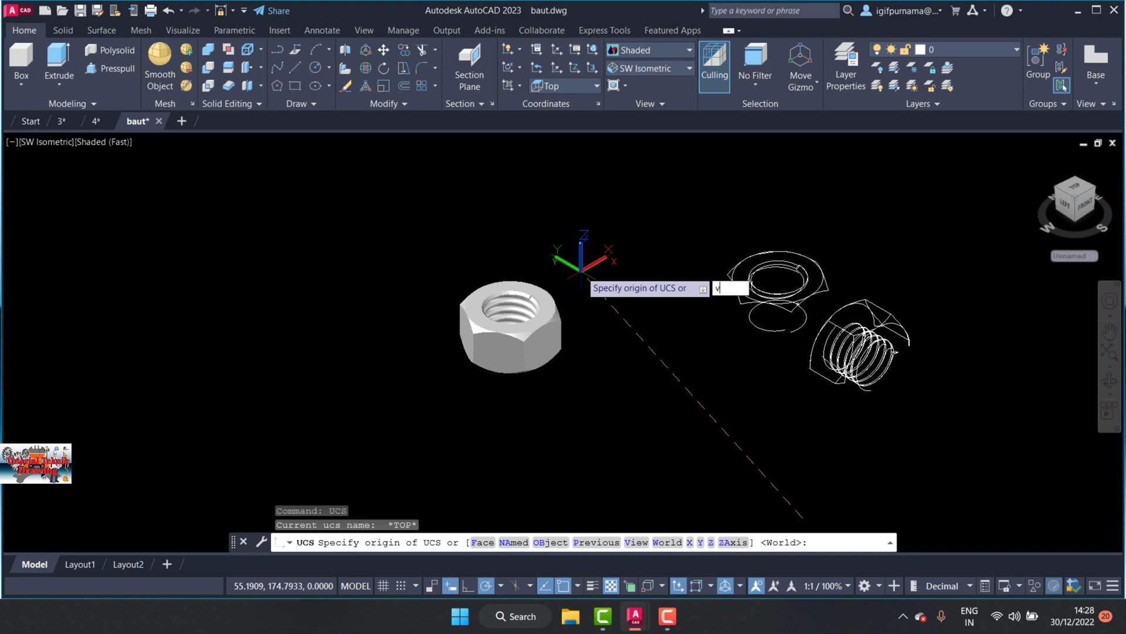
key(Return)
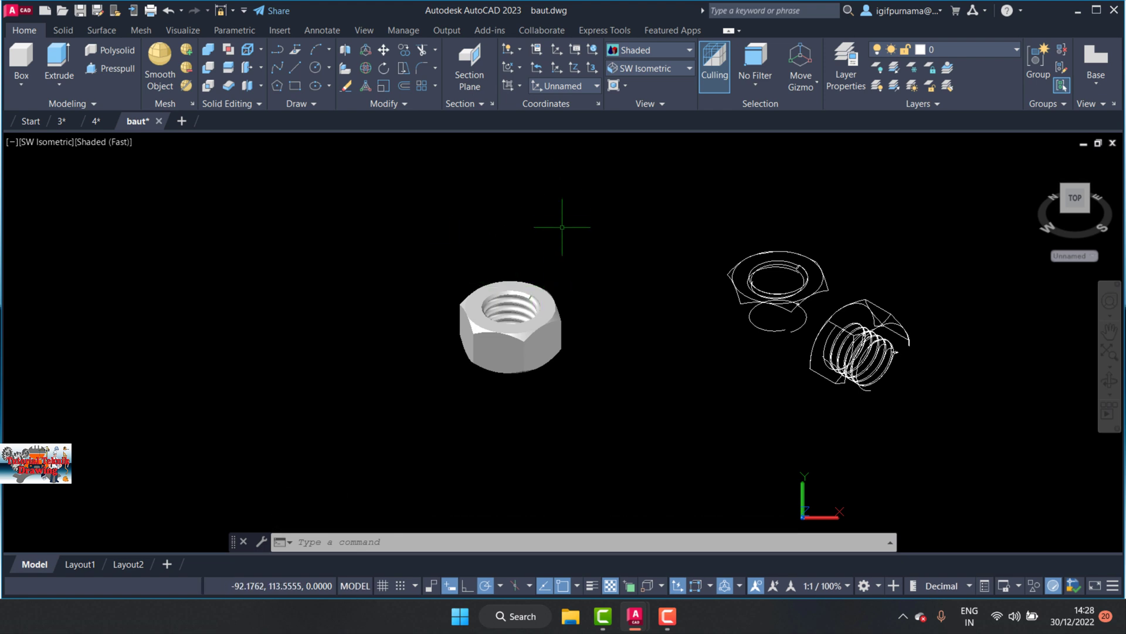
click(543, 306)
right_click(543, 307)
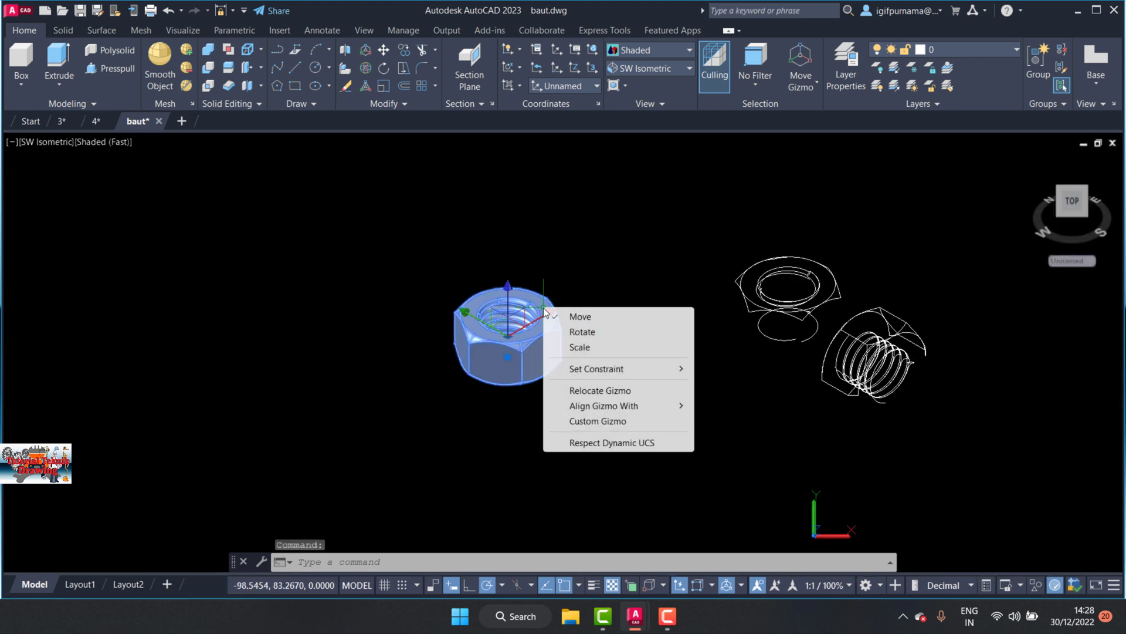
click(572, 258)
right_click(579, 248)
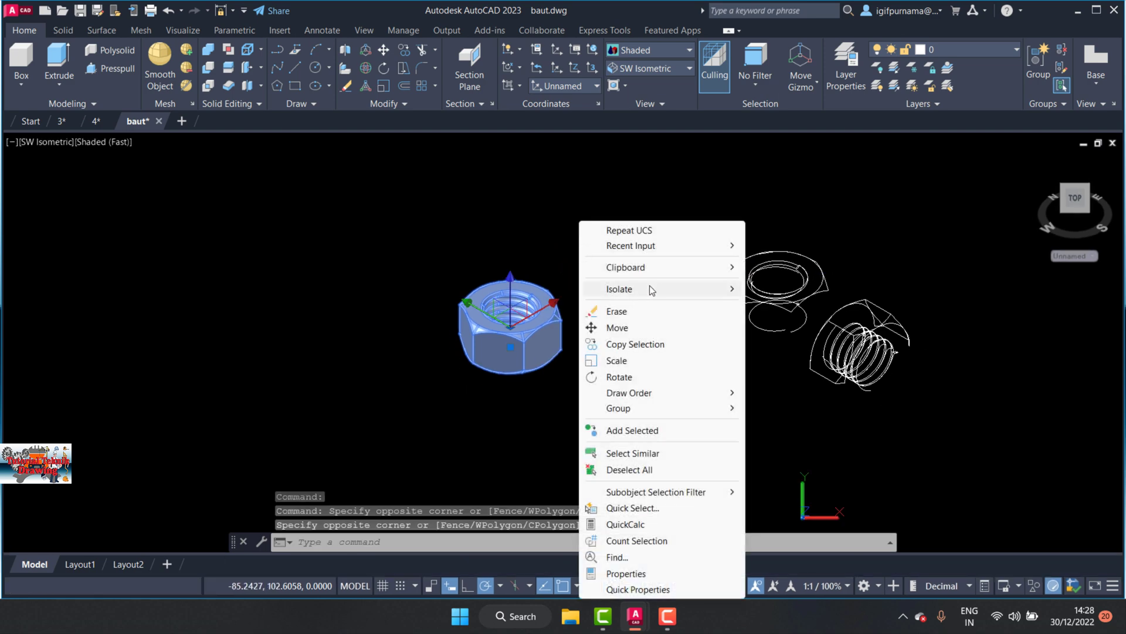
mouse_move(625, 266)
click(773, 271)
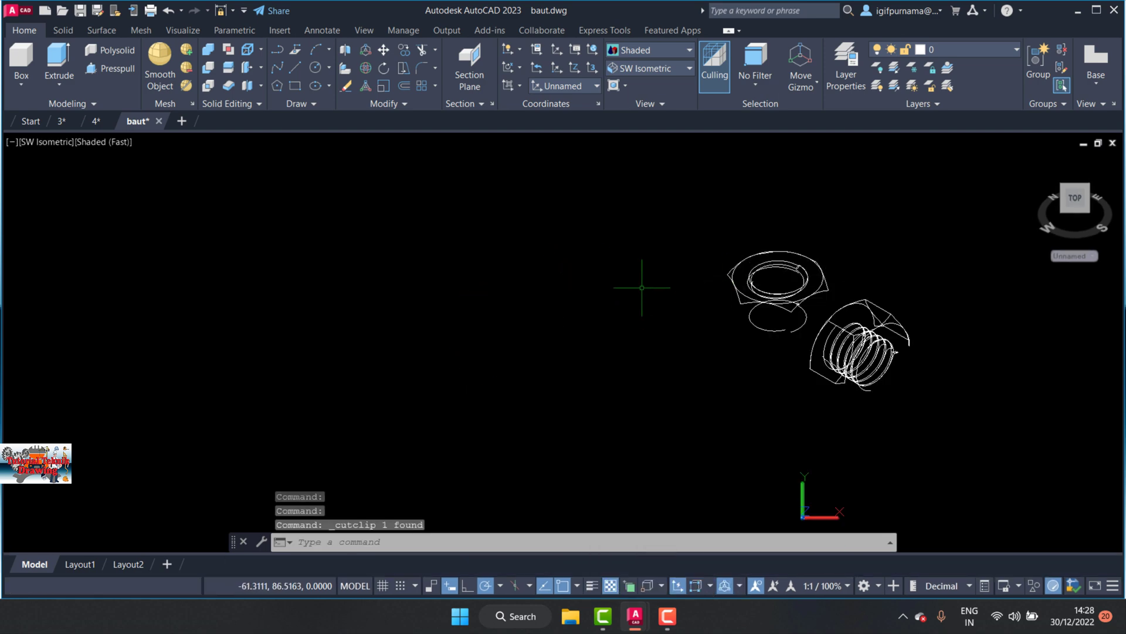
In Top view, paste the nut to the right of the 2D hex and side views
click(651, 69)
click(635, 86)
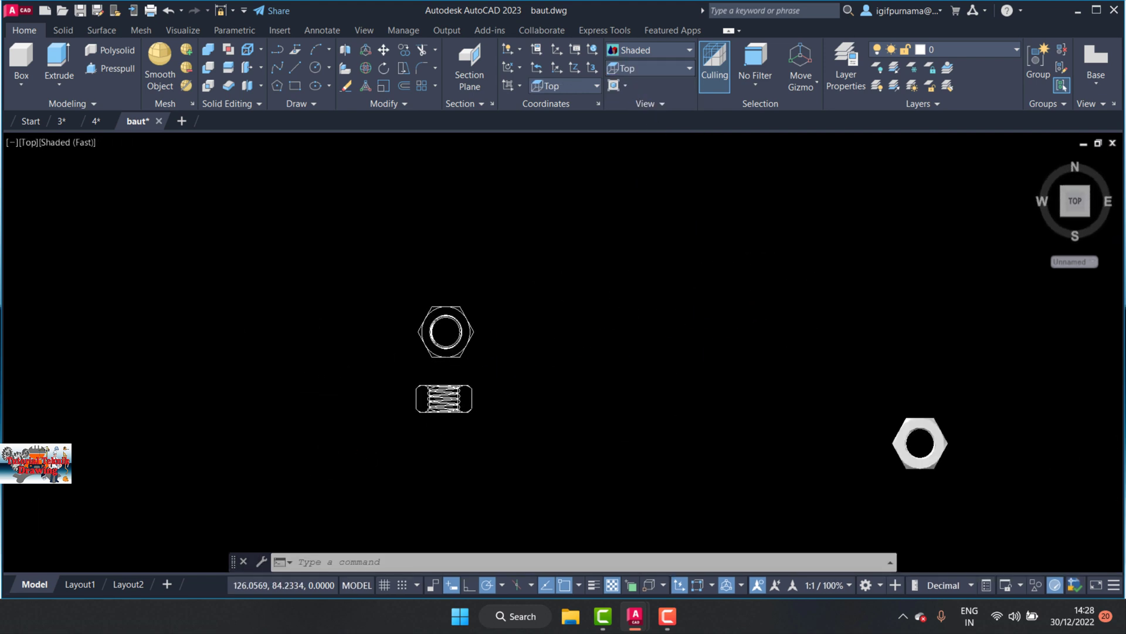
key(ctrl+v)
click(507, 374)
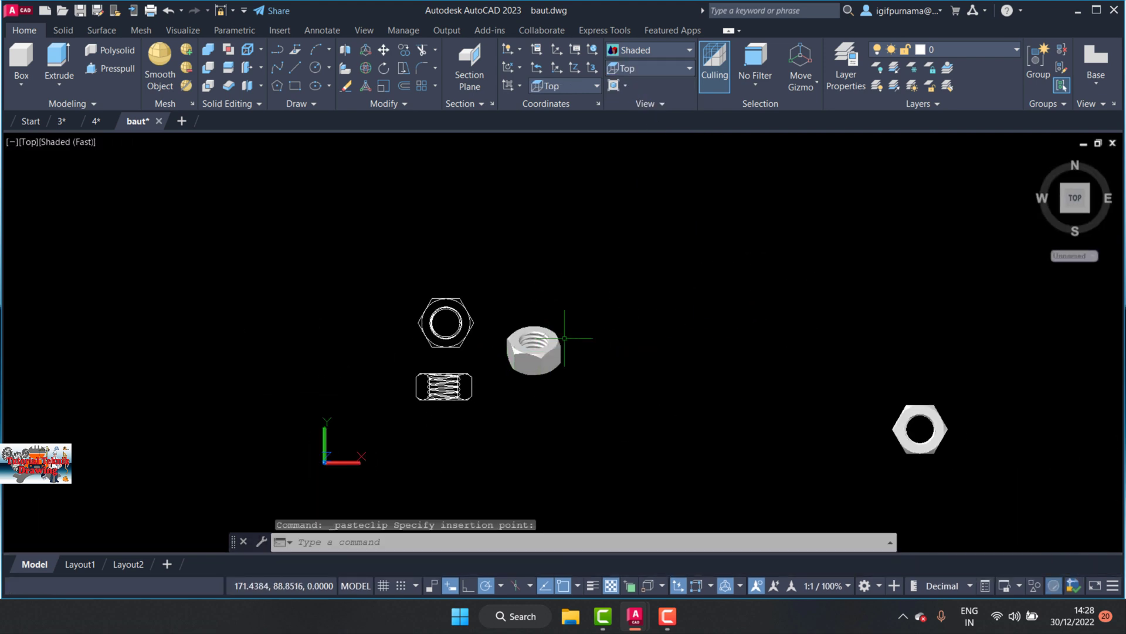
scroll(563, 328, down, 2)
scroll(505, 352, up, 4)
scroll(499, 329, up, 3)
scroll(623, 299, down, 2)
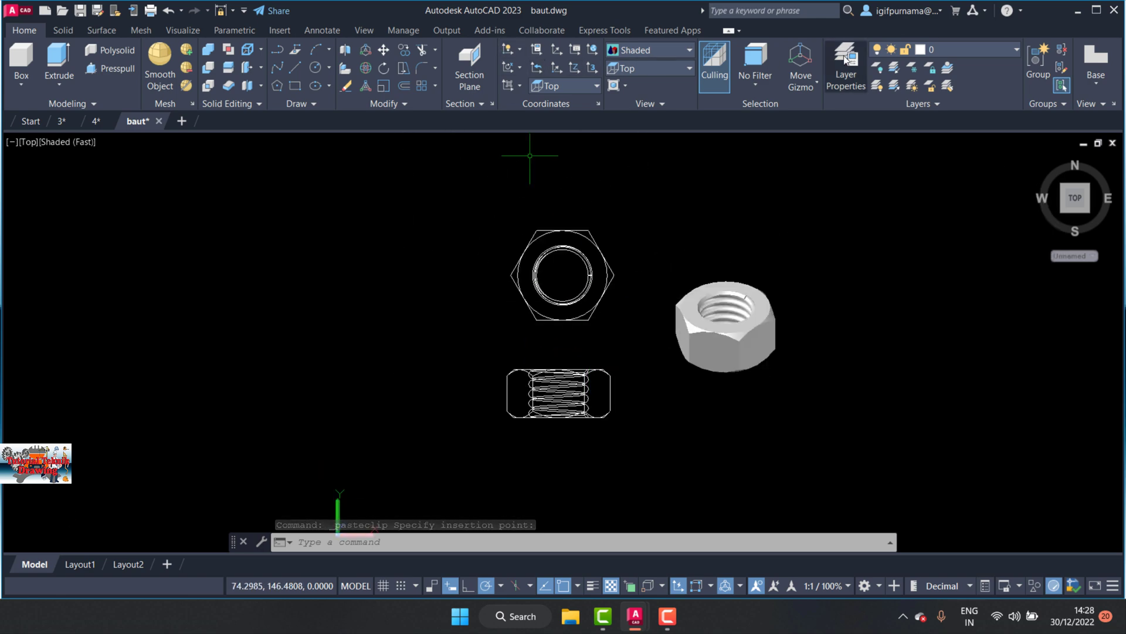
click(846, 76)
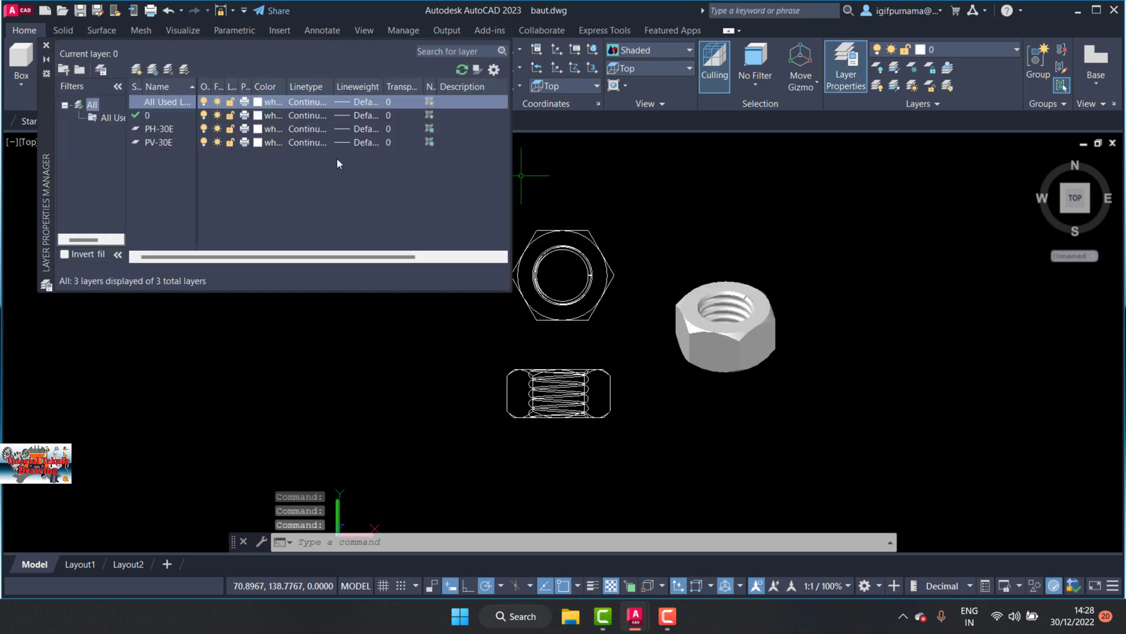
Add new layers, making Layer2 magenta and Layer1 red
click(136, 70)
click(258, 143)
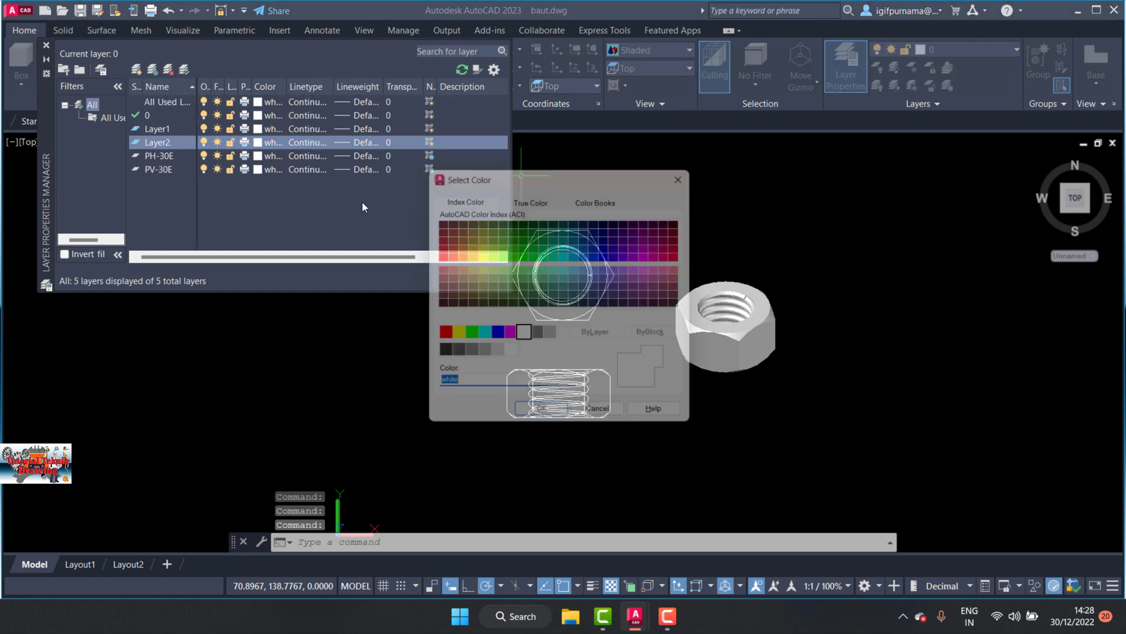
click(537, 418)
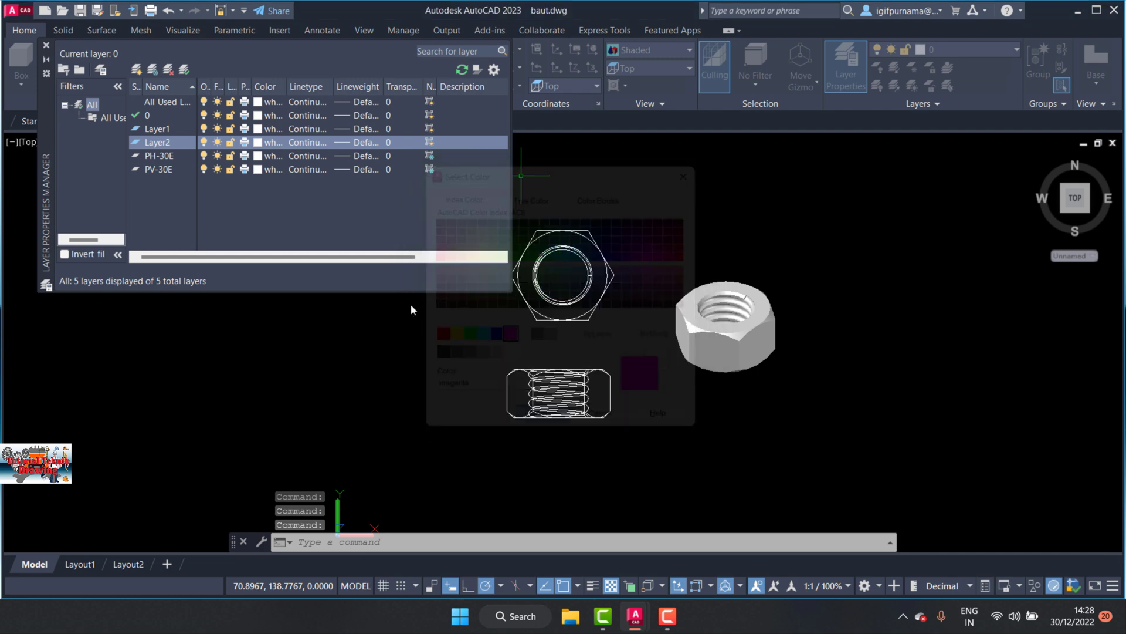
click(258, 129)
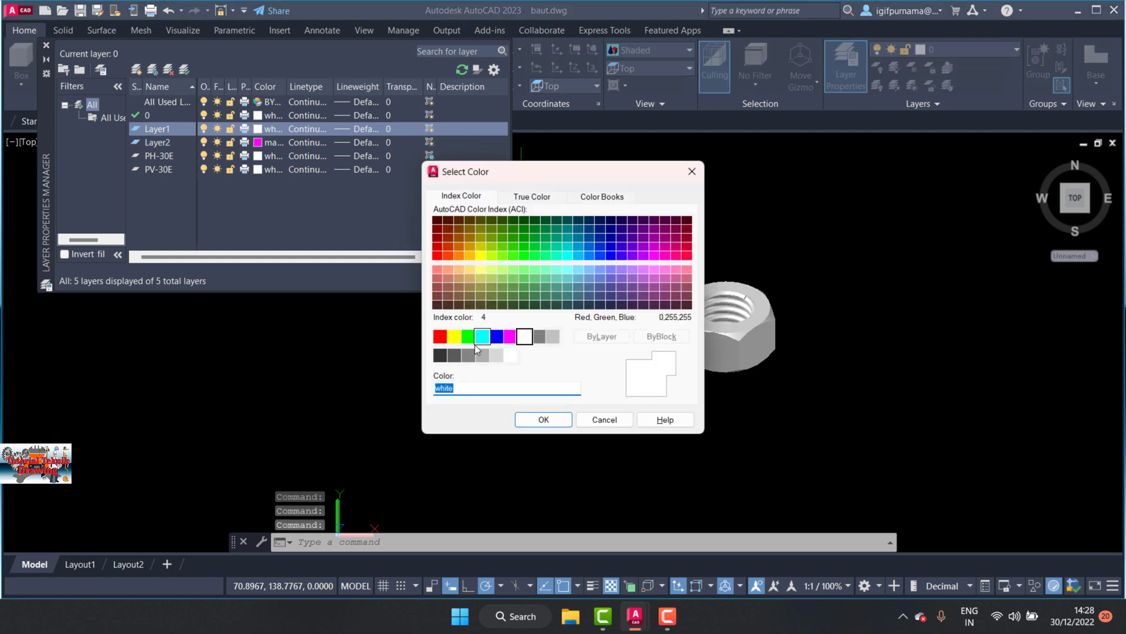
click(544, 420)
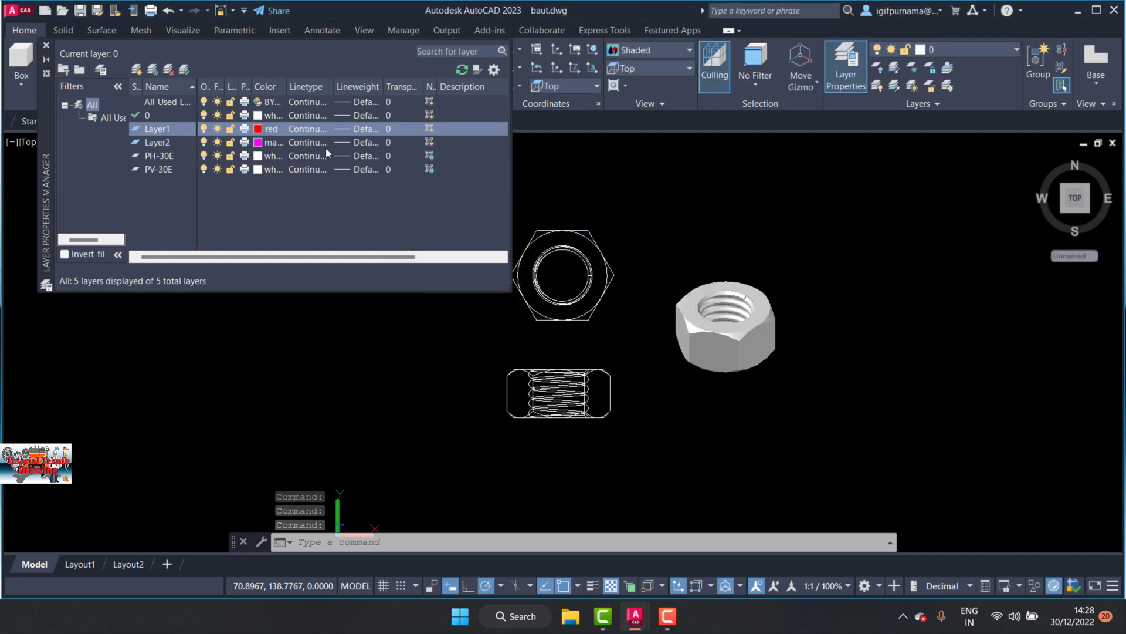
Load ACAD_ISO04W100 and assign it as Layer1's linetype, then close the layer manager
click(300, 128)
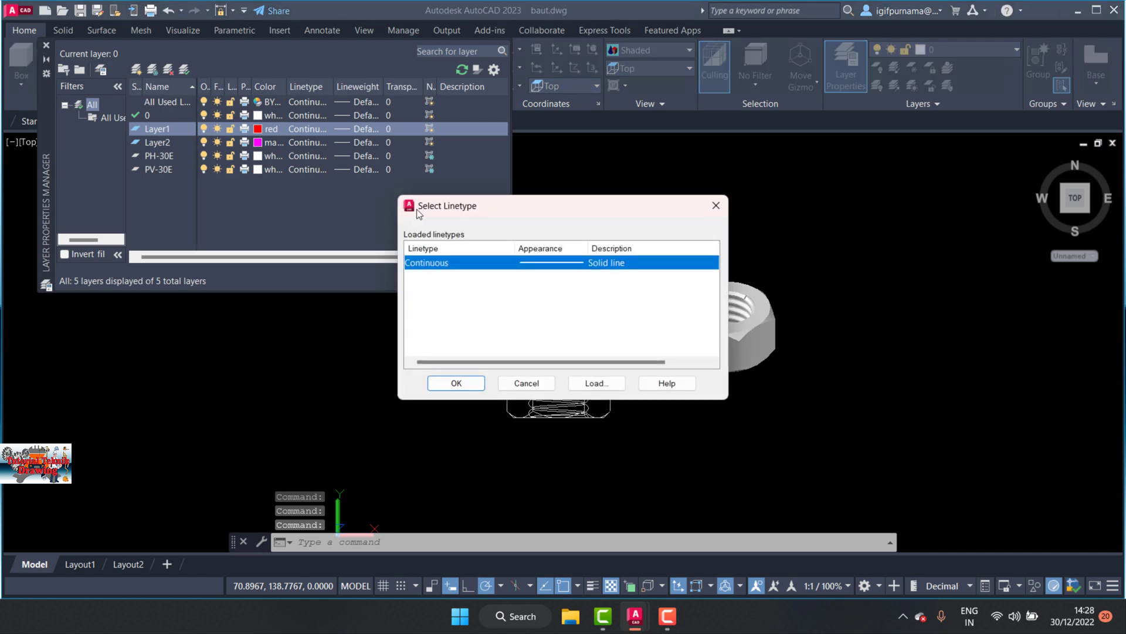
click(607, 385)
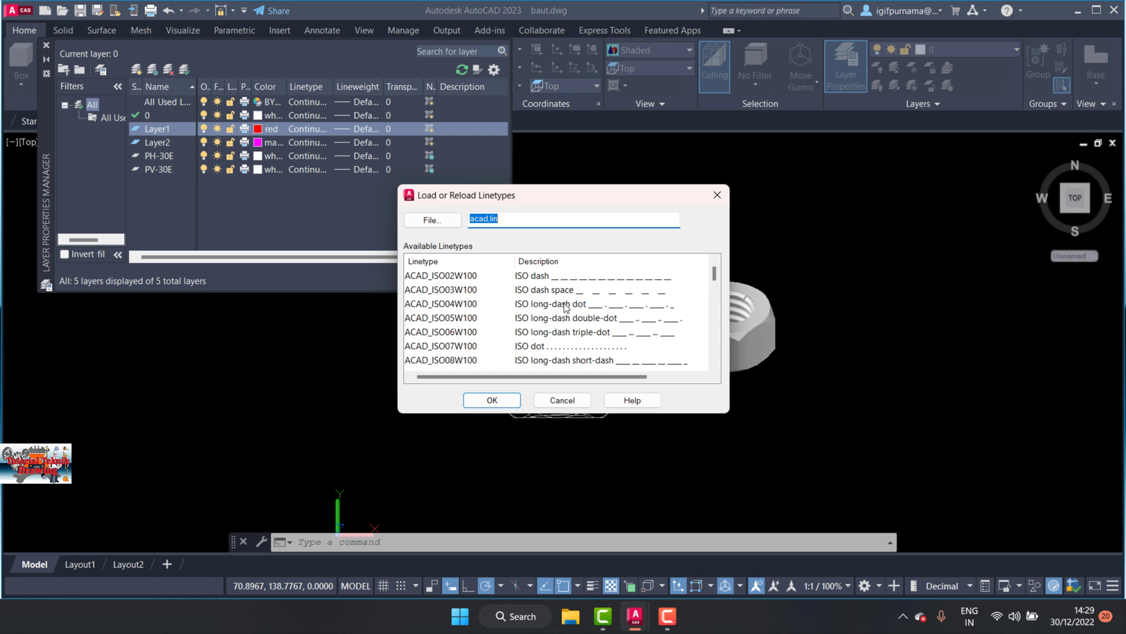
click(519, 401)
click(530, 265)
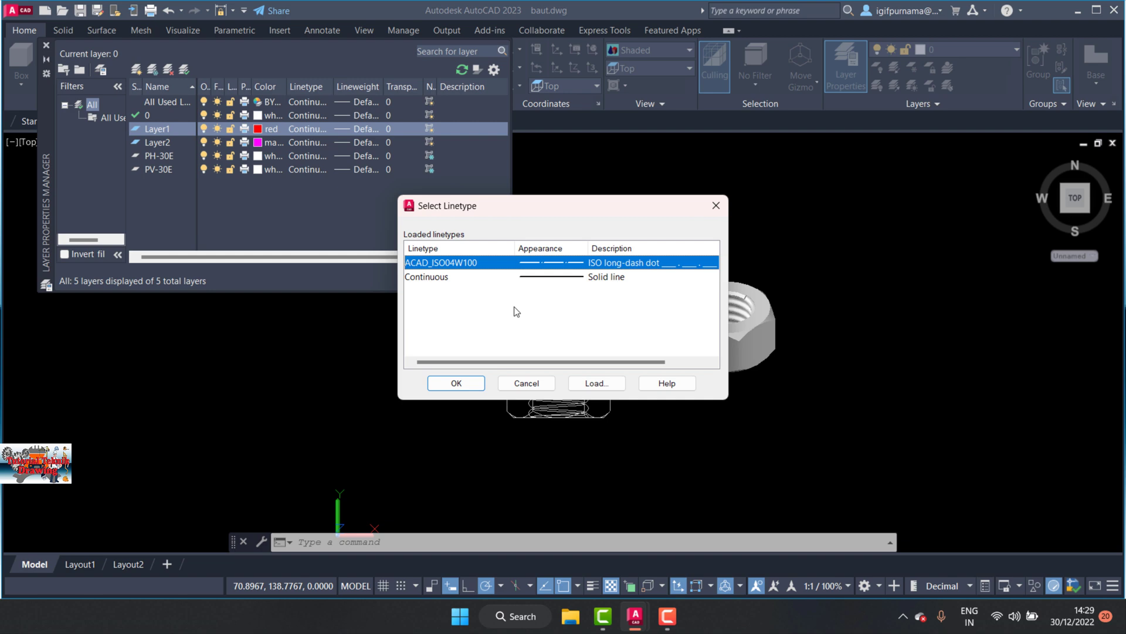
click(457, 384)
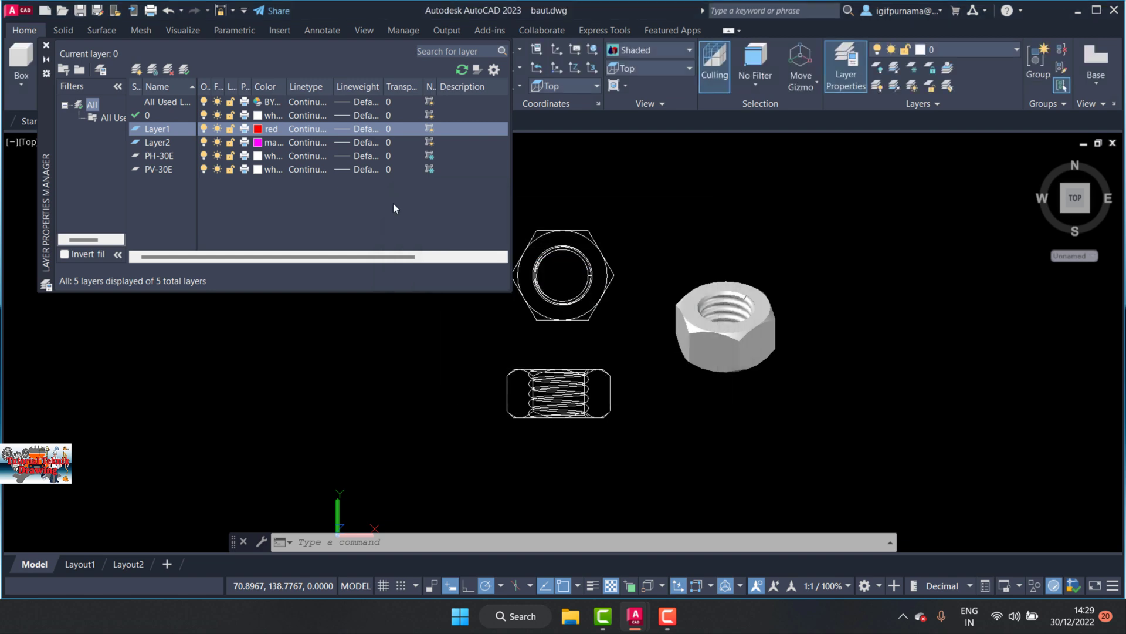
click(47, 45)
click(980, 48)
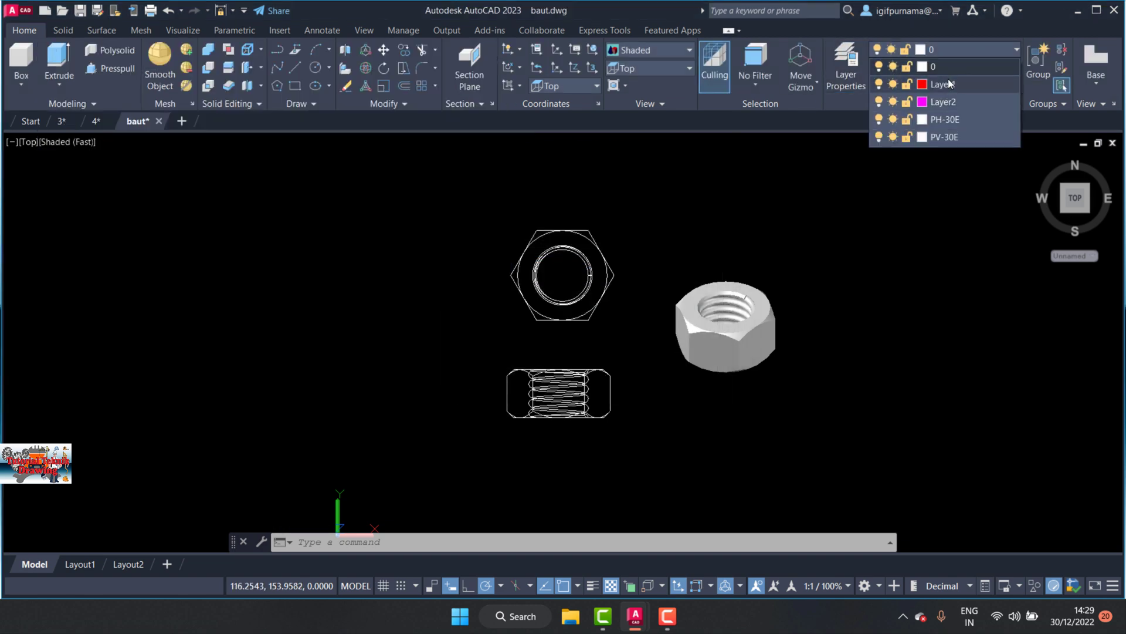
Make Layer1 current and draw the hexagon's vertical and horizontal centerlines
click(950, 83)
click(295, 70)
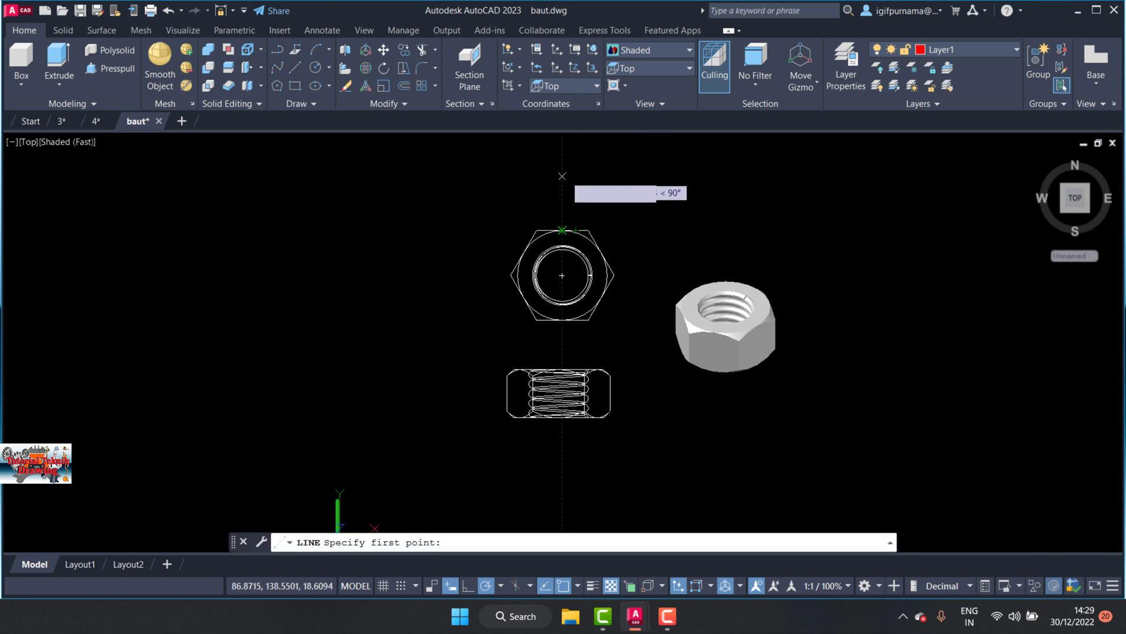
click(562, 176)
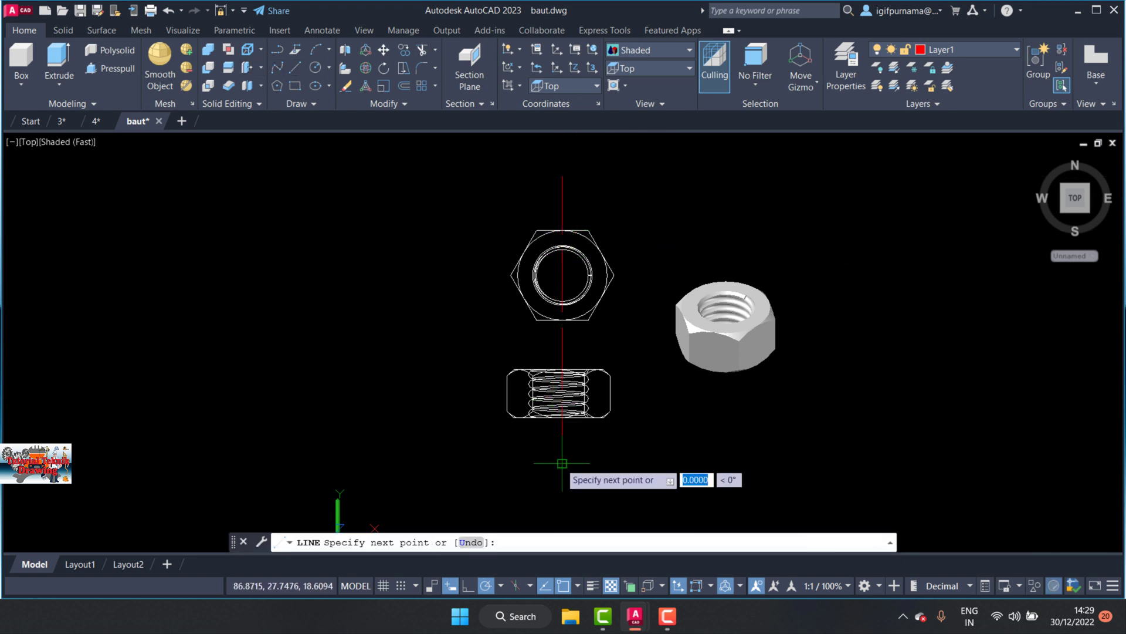
key(Return)
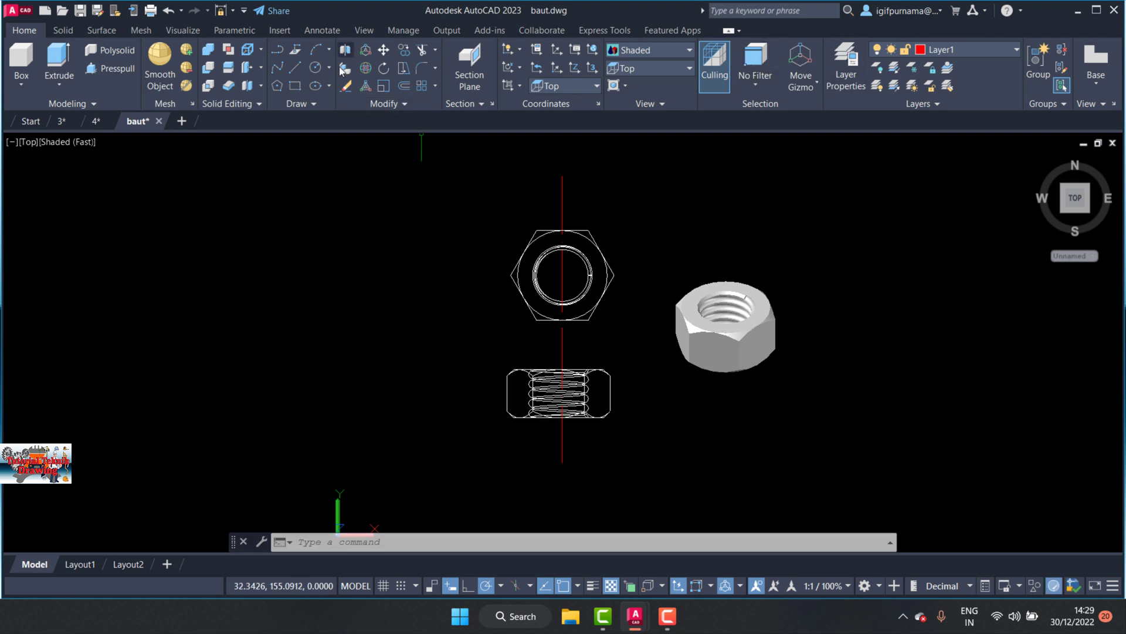
click(295, 68)
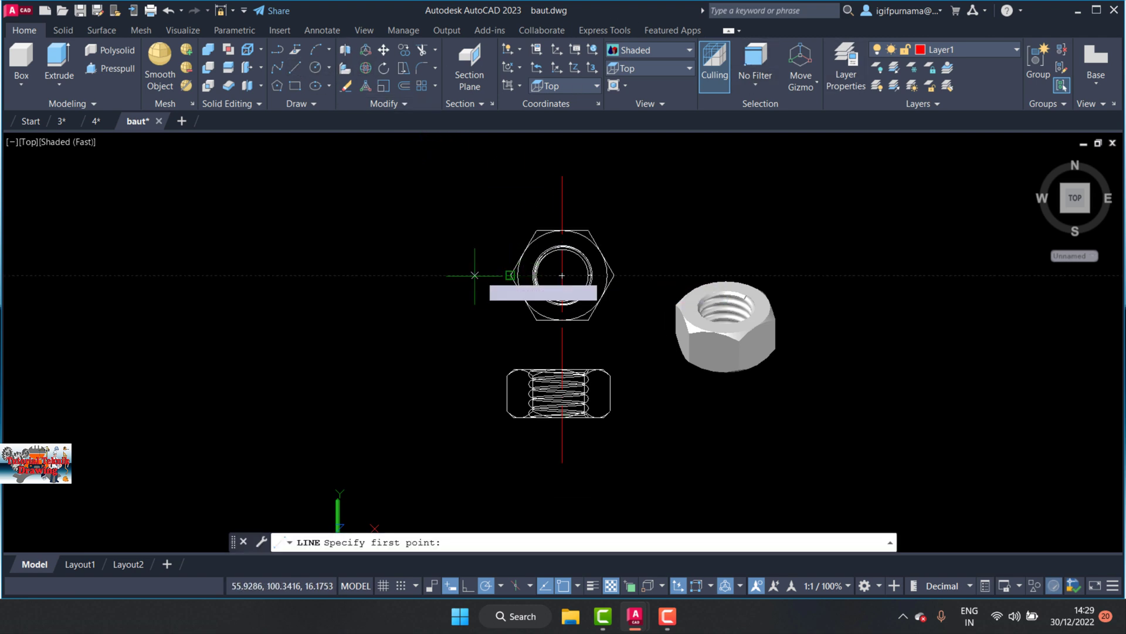
click(562, 275)
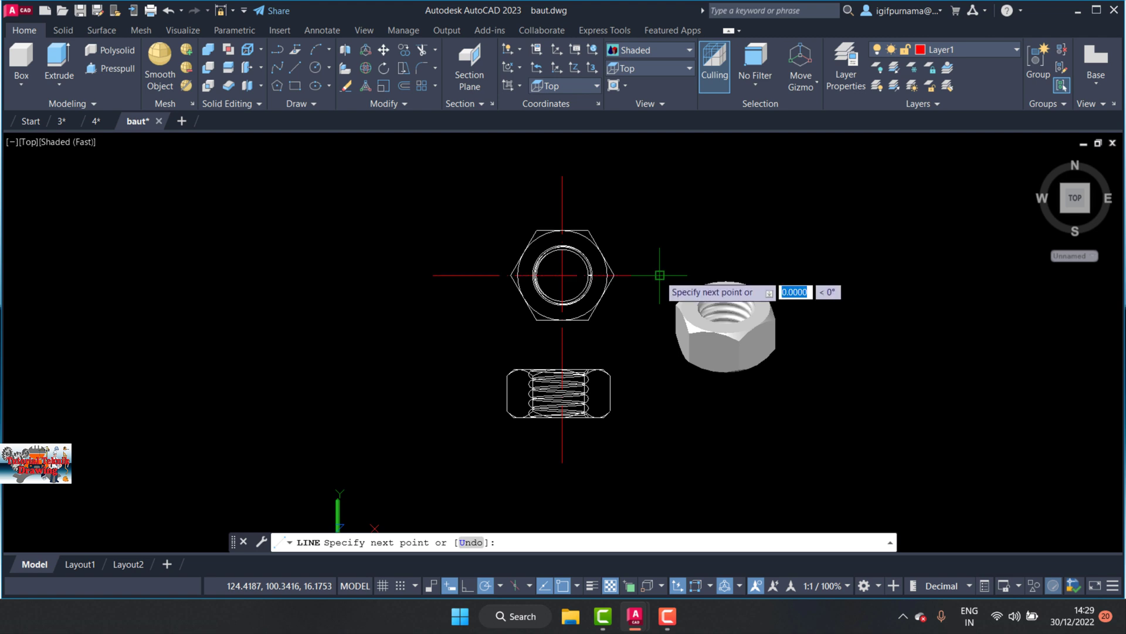
right_click(659, 276)
click(688, 286)
Draw a horizontal centerline through the side view, then make magenta Layer2 current
text(D)
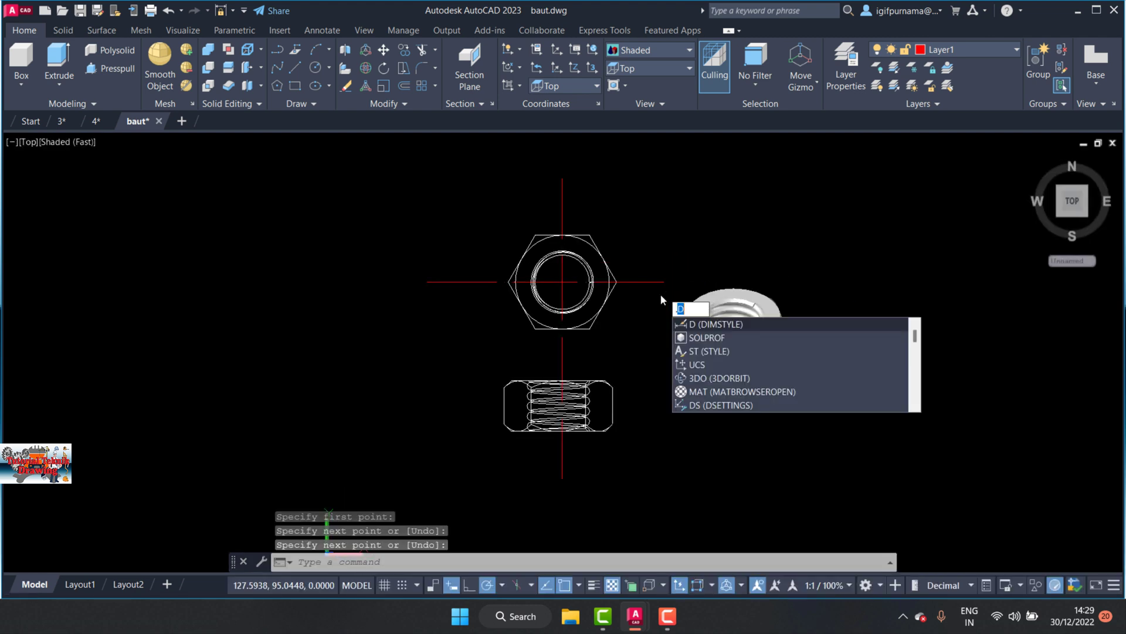
text(L)
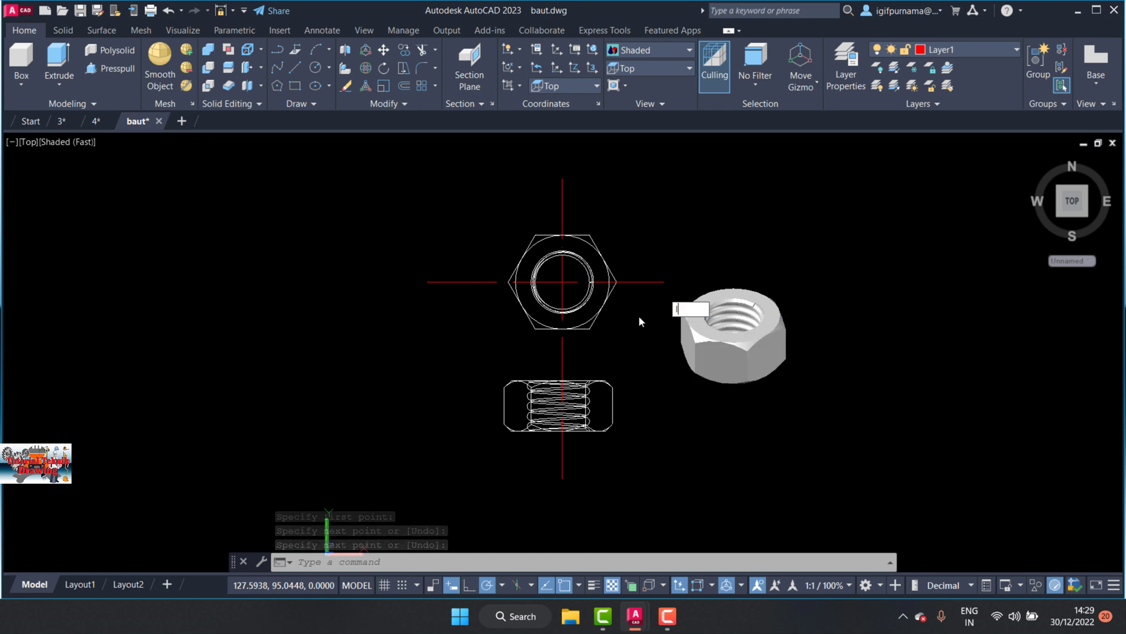
key(Return)
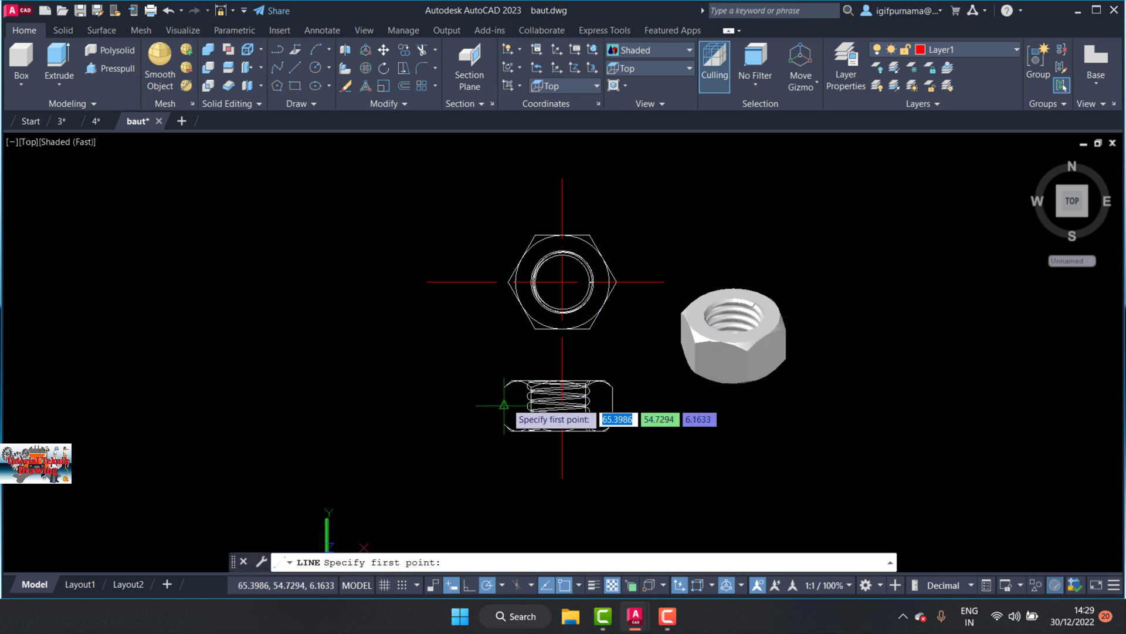
click(473, 418)
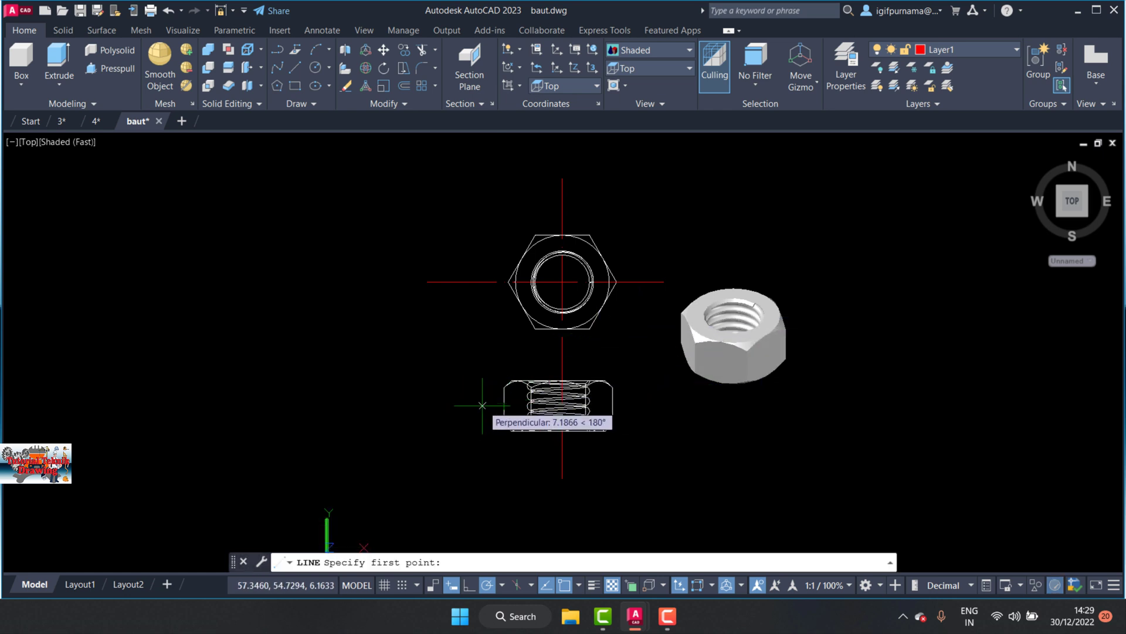
click(660, 411)
right_click(662, 411)
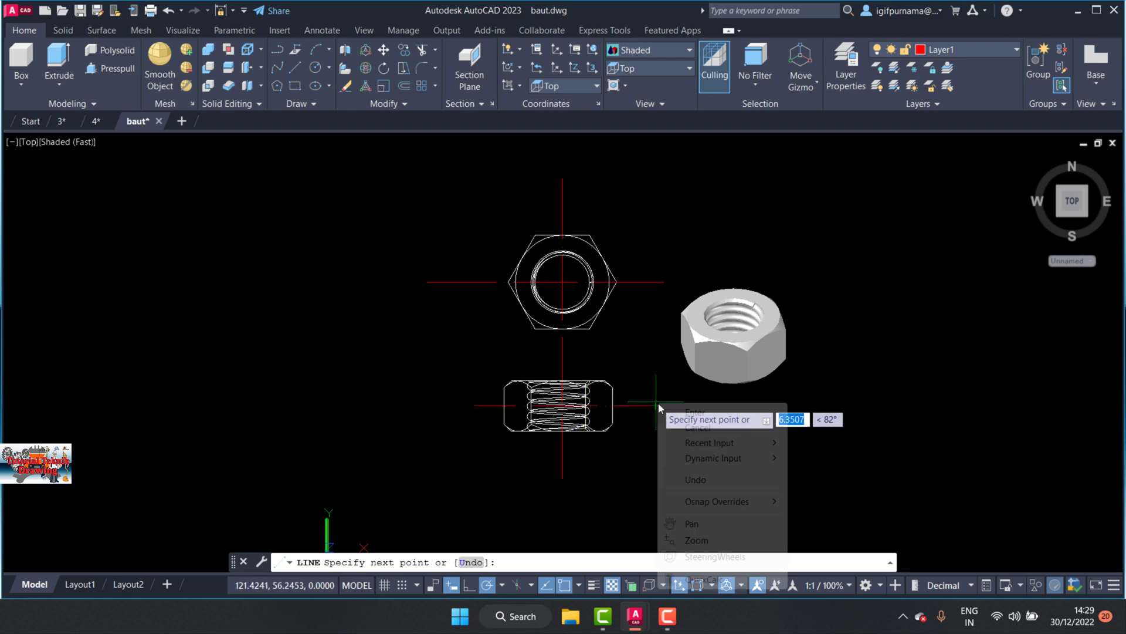
click(678, 413)
scroll(583, 370, down, 3)
scroll(584, 382, up, 4)
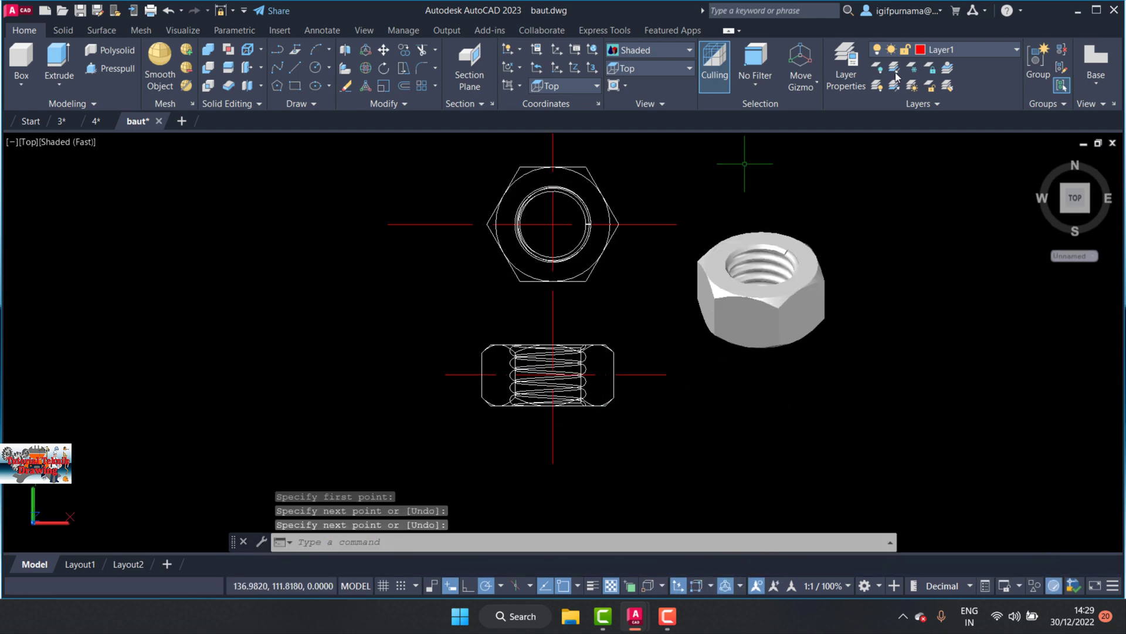
click(947, 50)
click(950, 101)
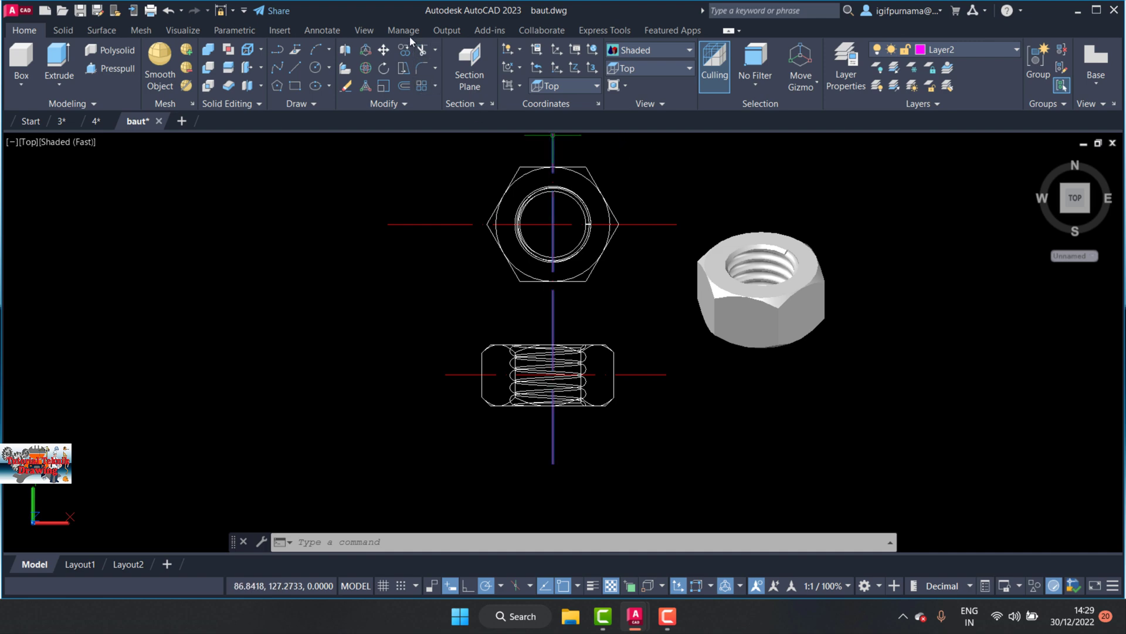
click(328, 30)
click(247, 62)
scroll(545, 282, up, 2)
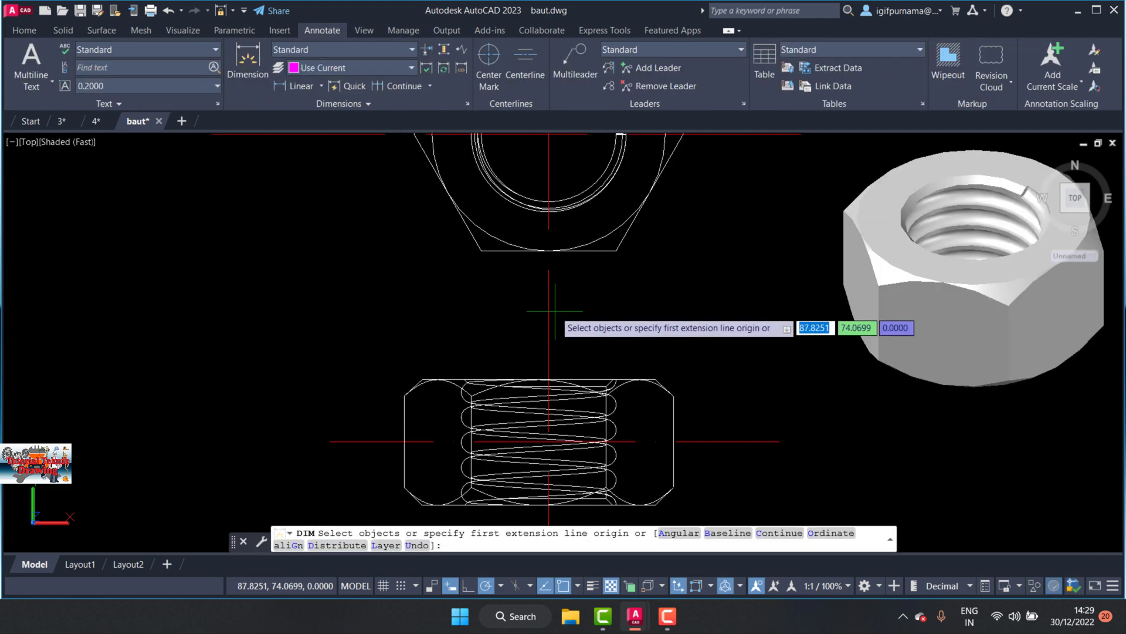
scroll(555, 311, down, 3)
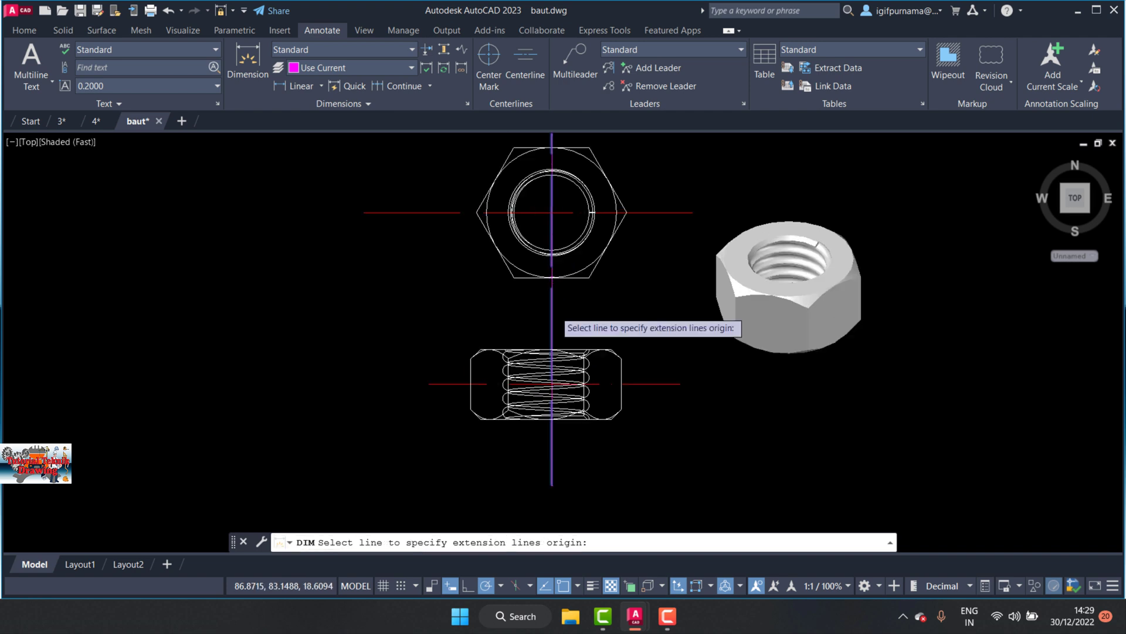
scroll(550, 340, up, 4)
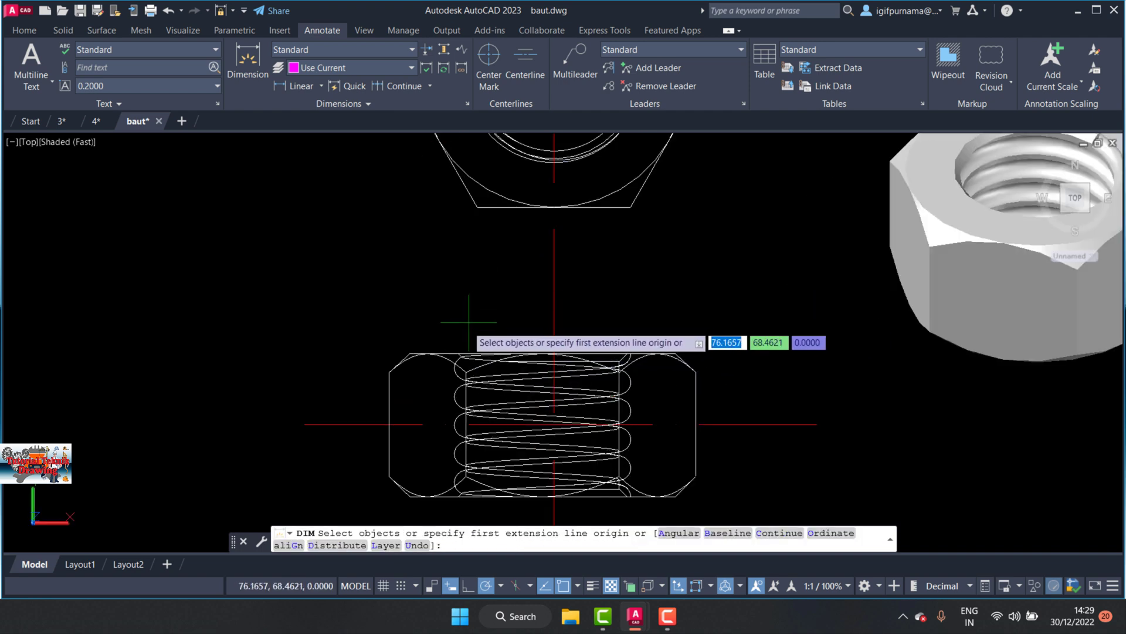
click(467, 355)
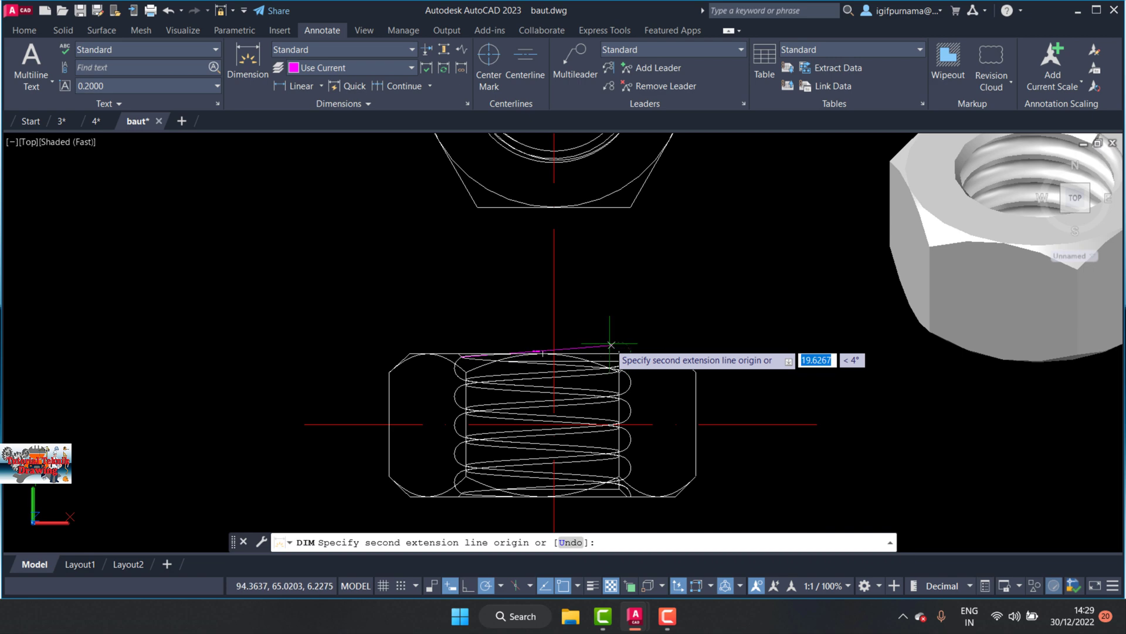
key(Escape)
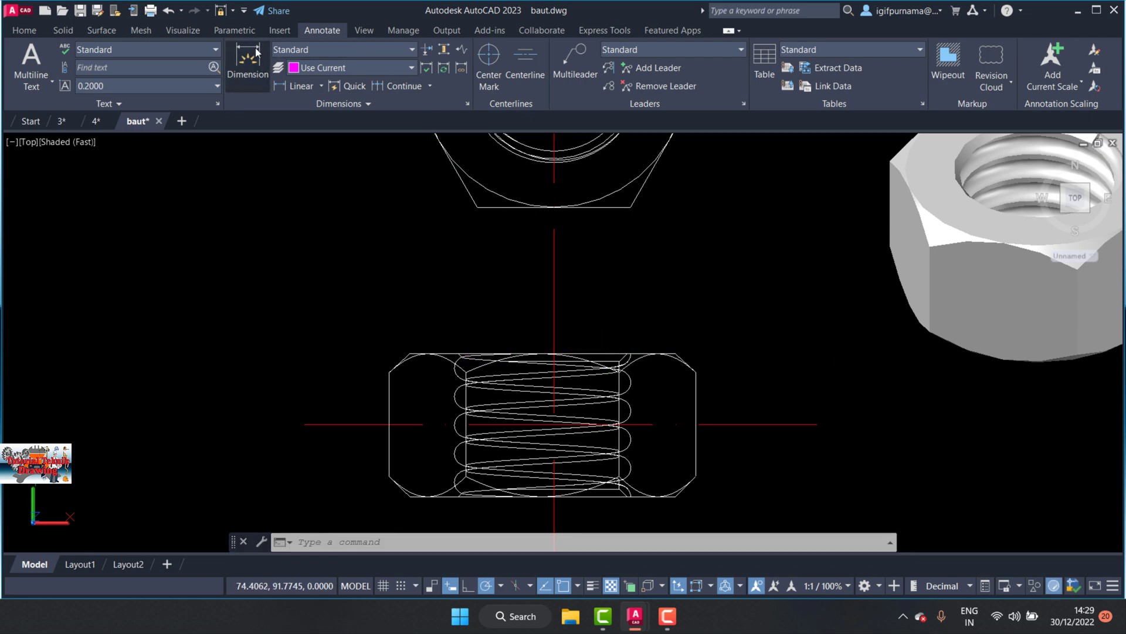
click(248, 62)
click(468, 372)
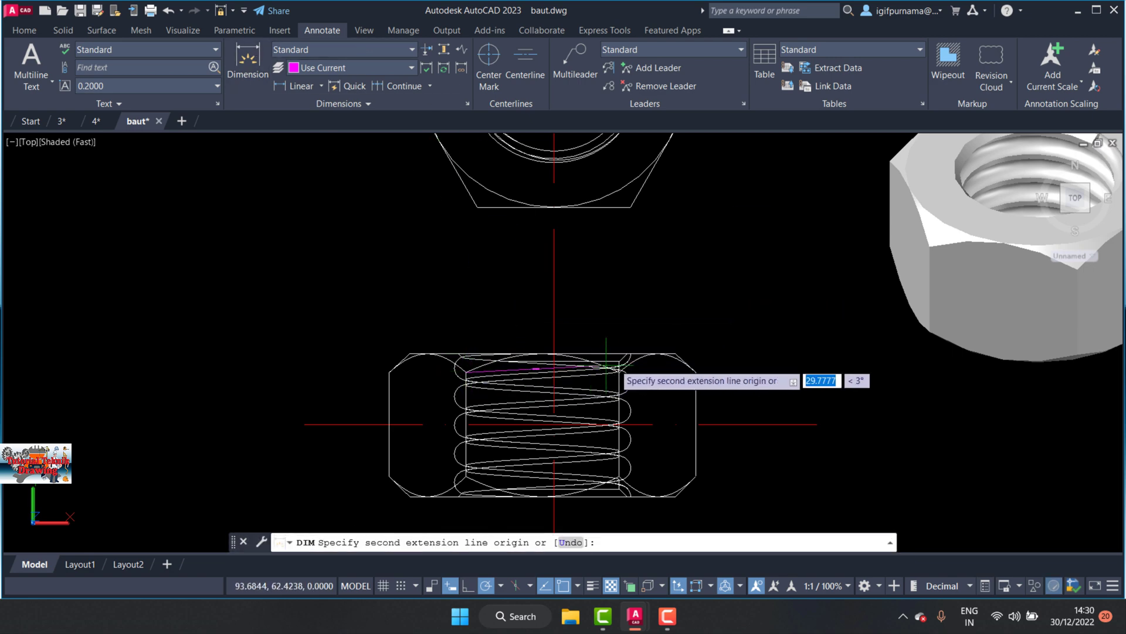
click(613, 359)
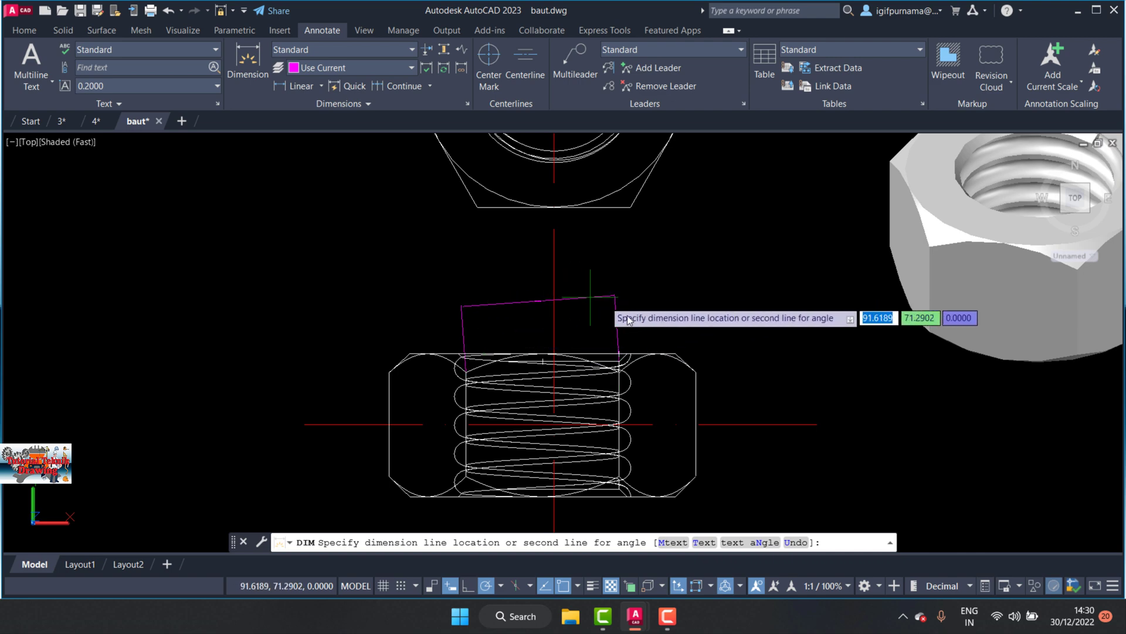
click(572, 310)
scroll(568, 323, up, 5)
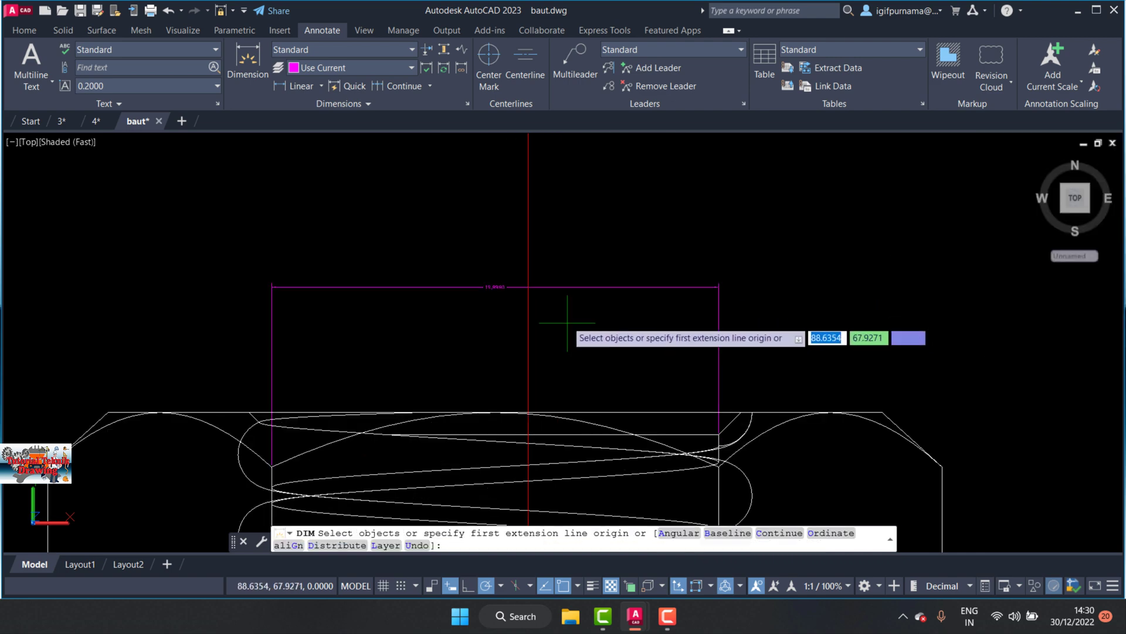
scroll(516, 308, up, 3)
scroll(511, 299, down, 6)
scroll(511, 298, down, 2)
key(Escape)
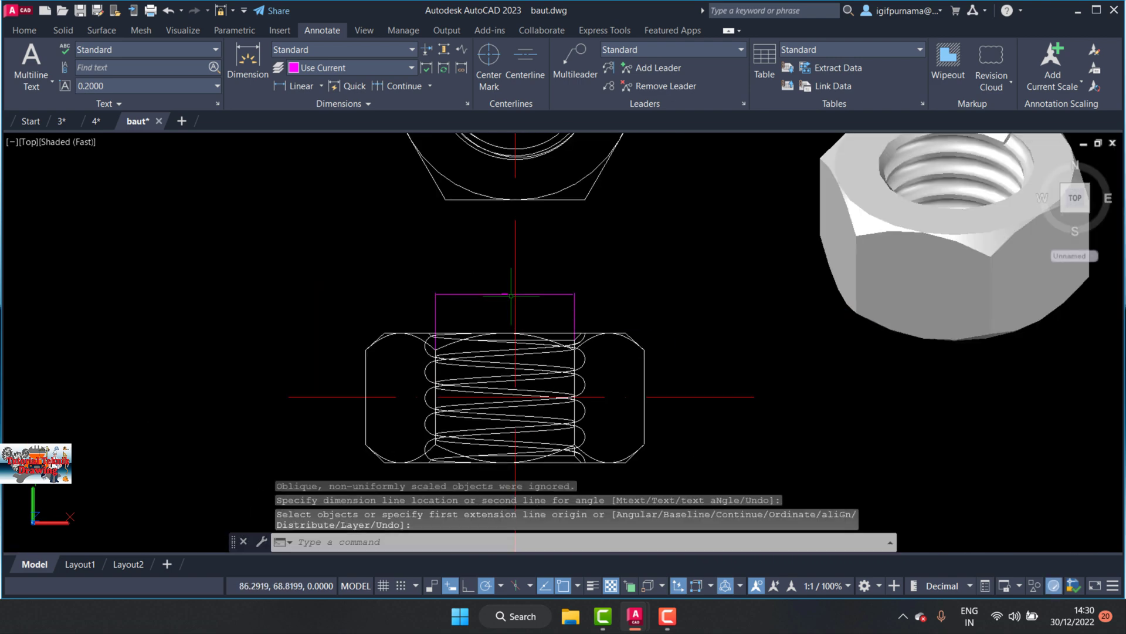
click(24, 30)
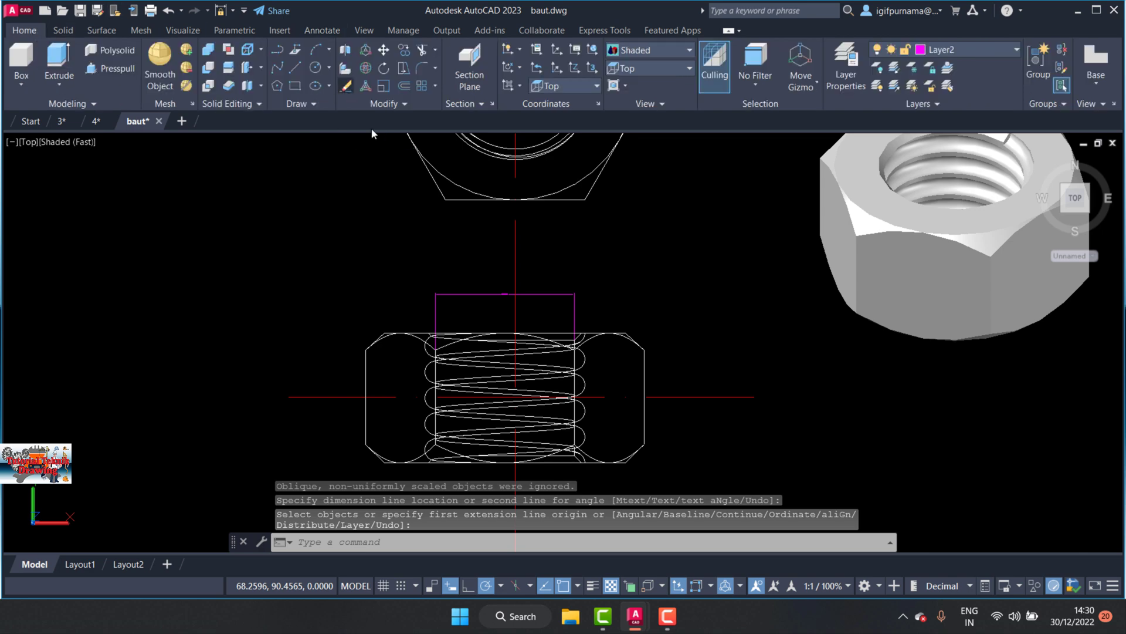
click(347, 86)
click(572, 333)
click(408, 242)
key(Return)
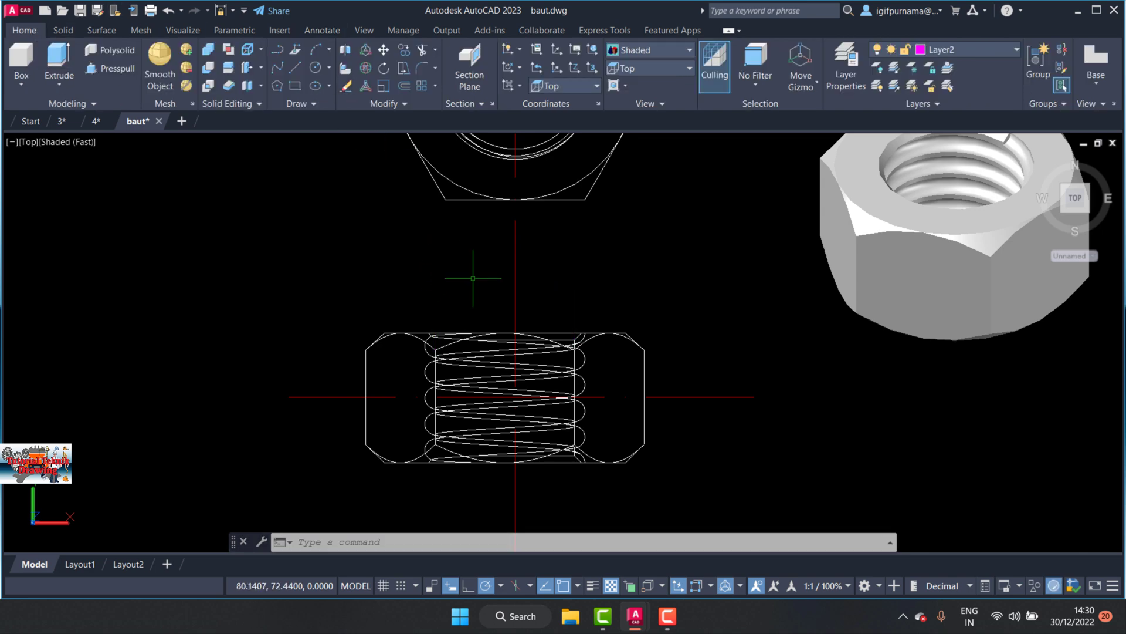
Erase the old vertical red centerline with a crossing window
scroll(473, 278, down, 2)
scroll(483, 279, down, 5)
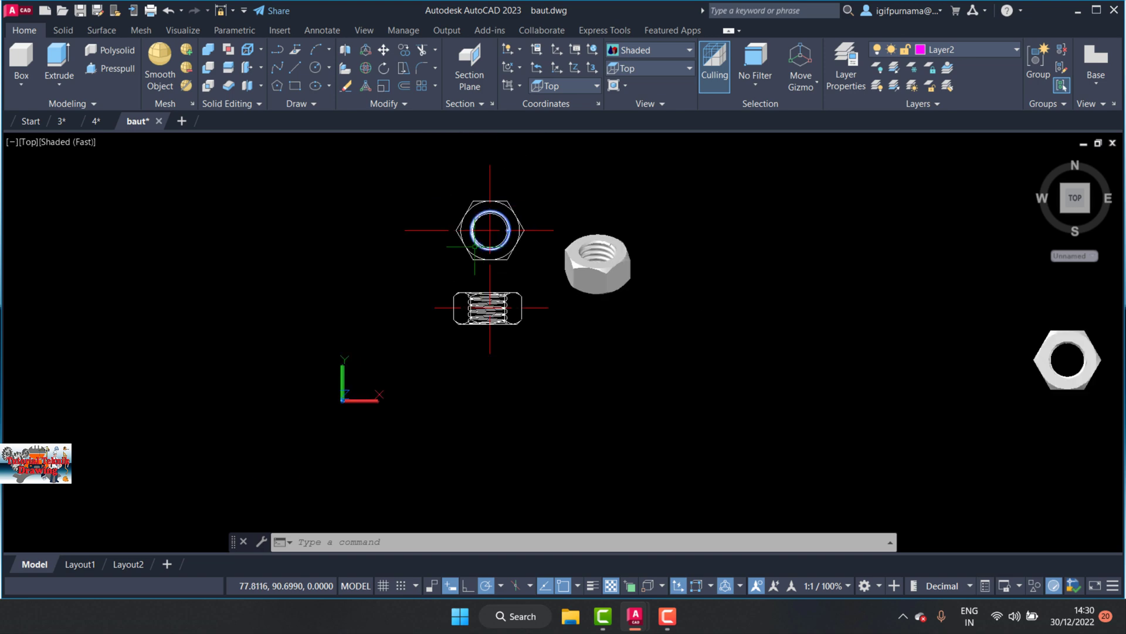
scroll(474, 246, up, 4)
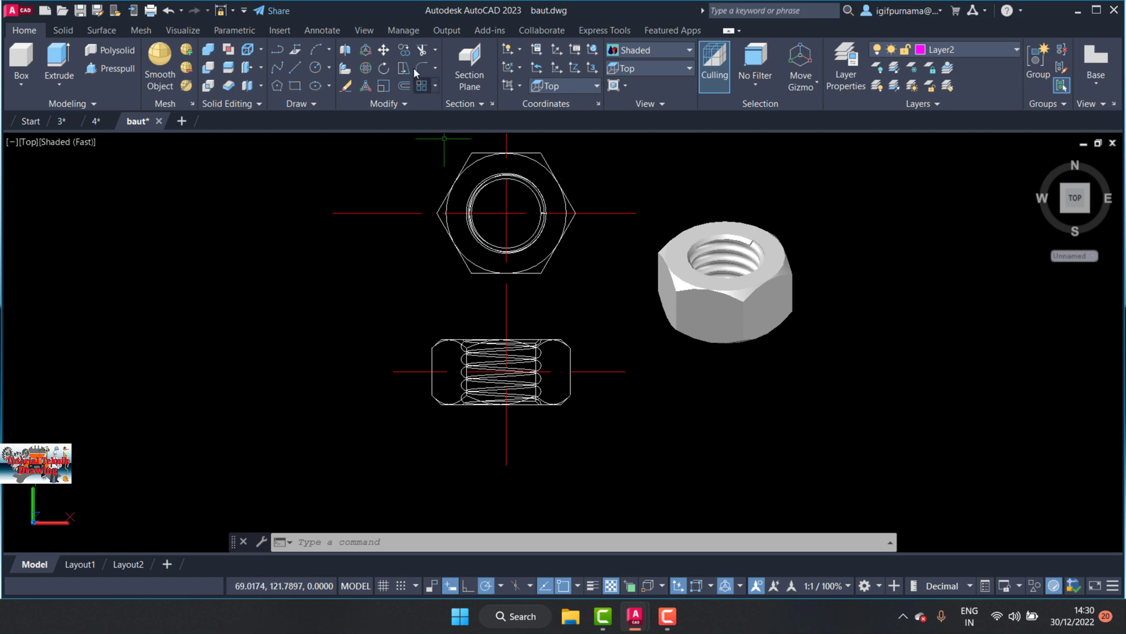
click(292, 70)
click(575, 213)
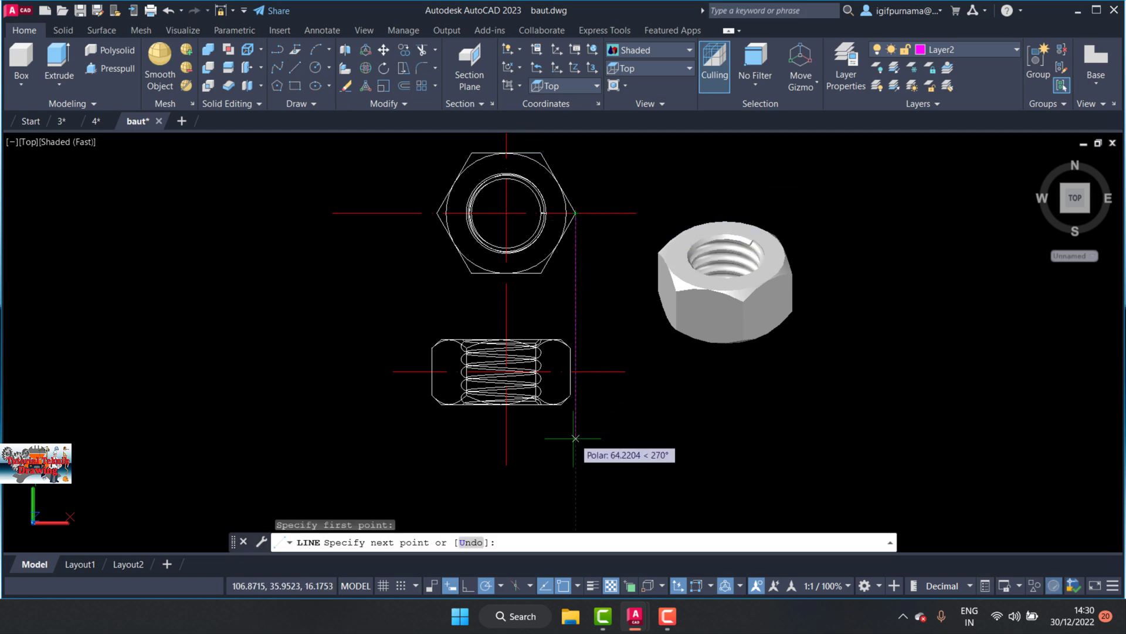
key(Escape)
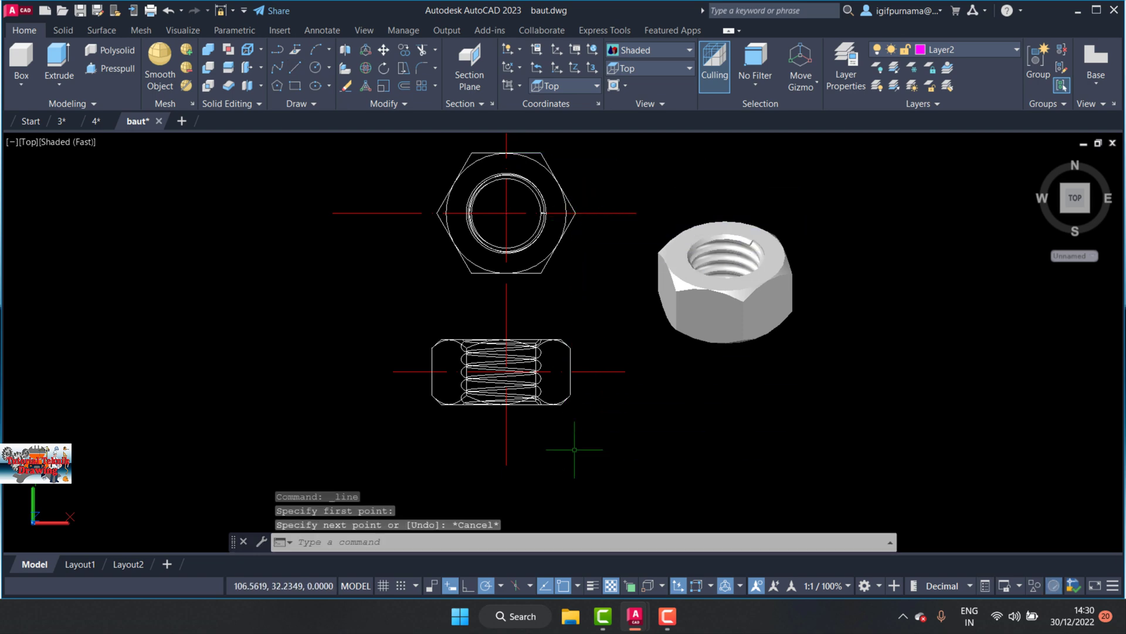
click(383, 50)
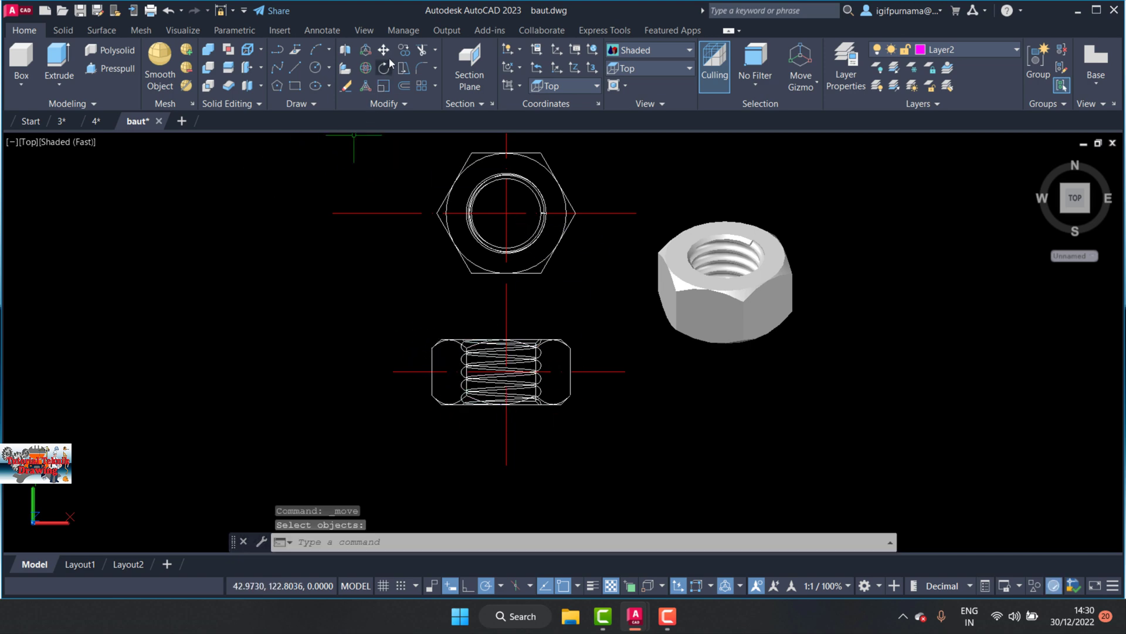
click(346, 87)
click(607, 342)
click(469, 282)
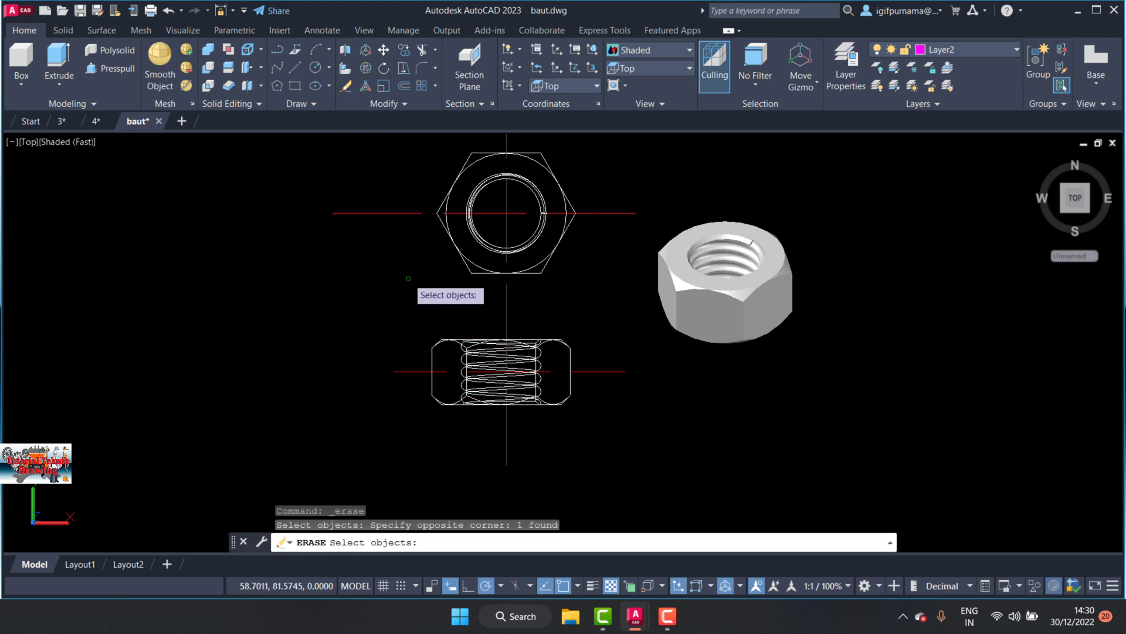
Move the three side-view objects up to sit directly below the hexagon view
click(383, 49)
click(375, 297)
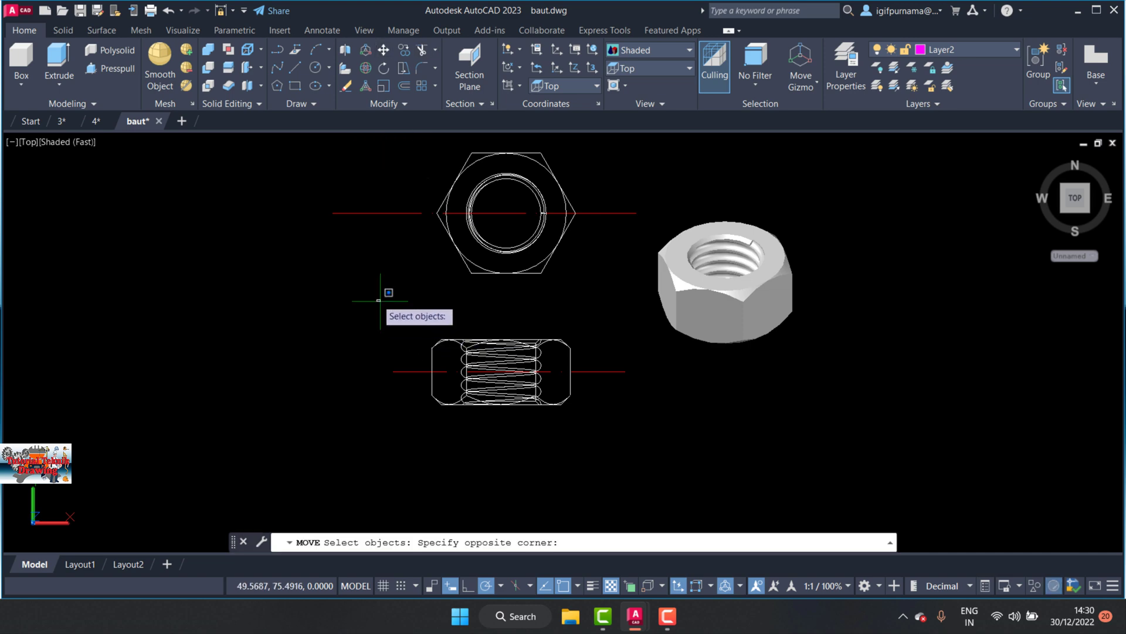
click(627, 468)
key(Return)
click(571, 348)
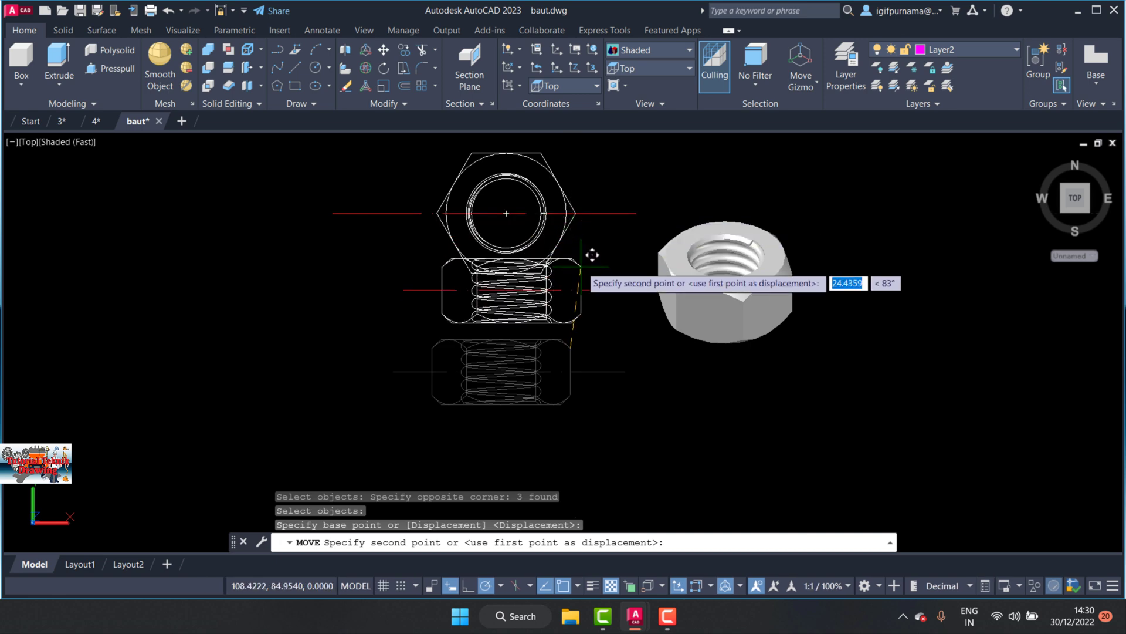
scroll(582, 202, down, 3)
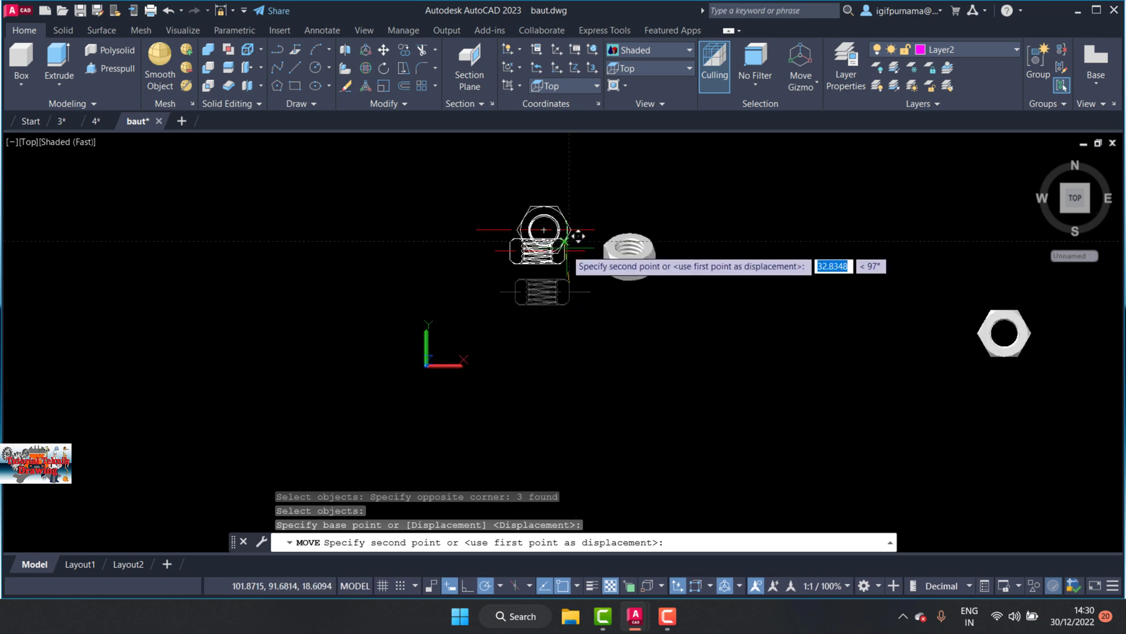
scroll(580, 233, up, 5)
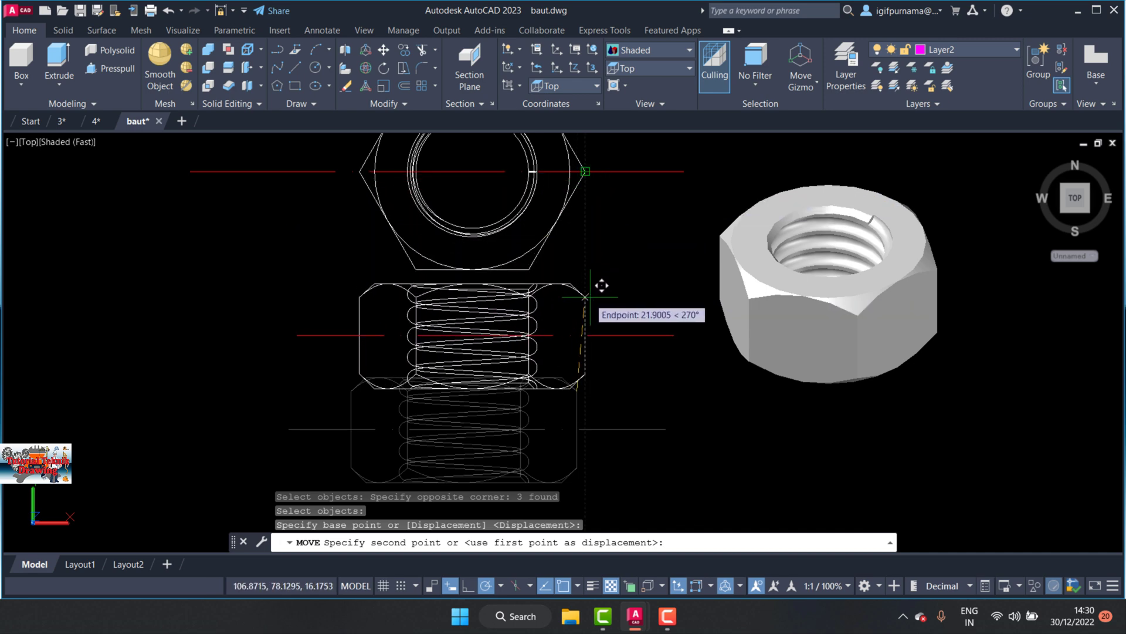
click(596, 305)
scroll(596, 308, down, 2)
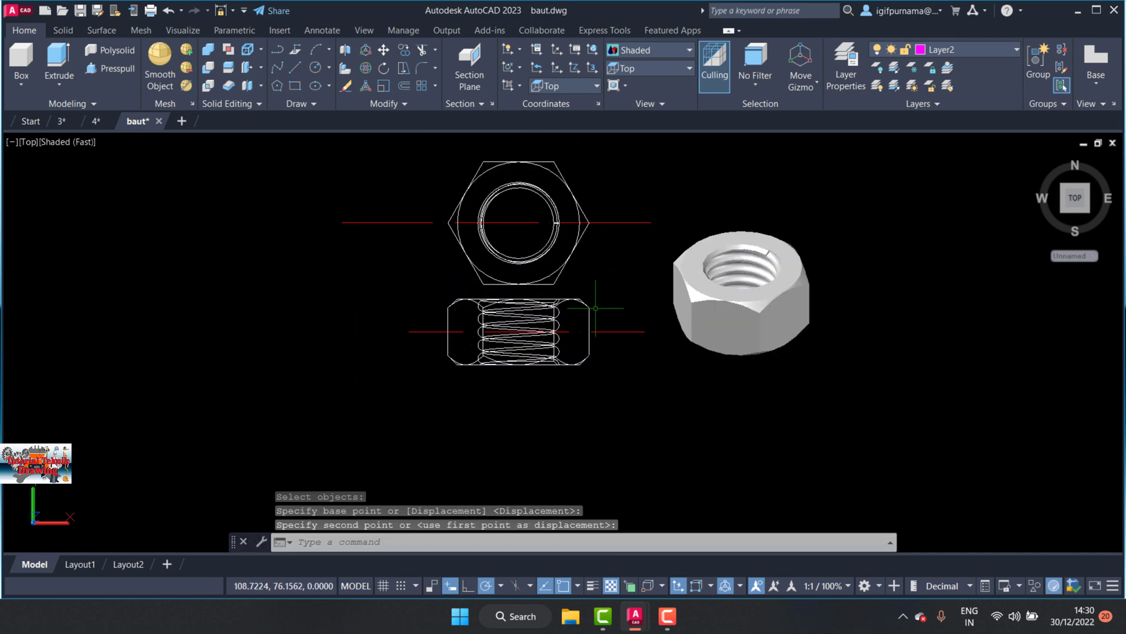
Switch to red Layer1 and draw a vertical centerline through both the hexagon and side views
click(296, 69)
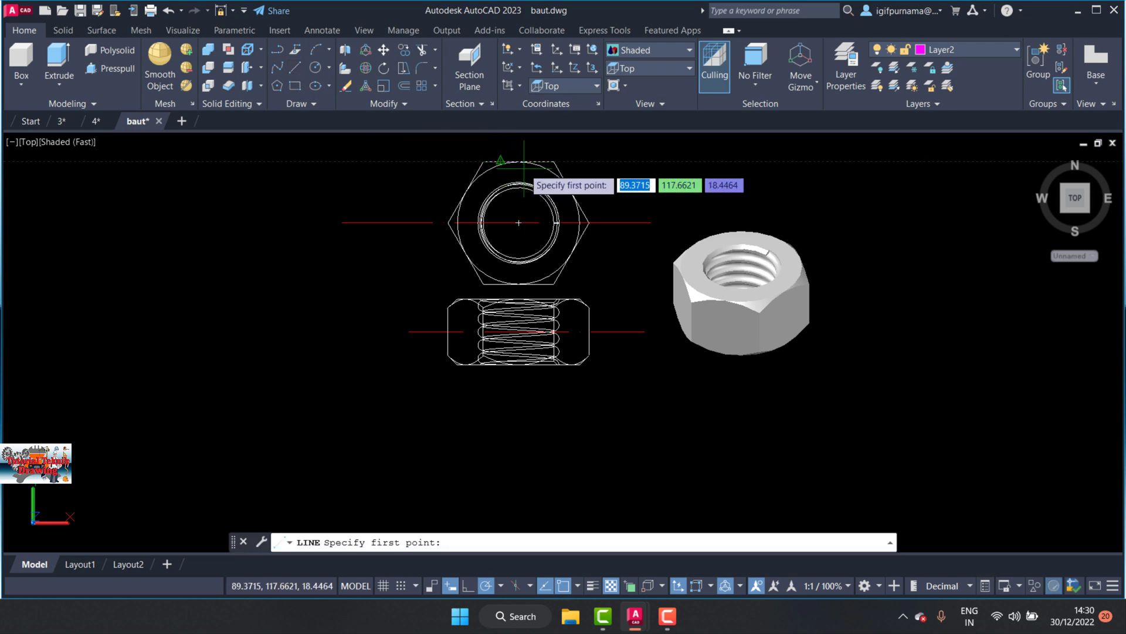
click(519, 146)
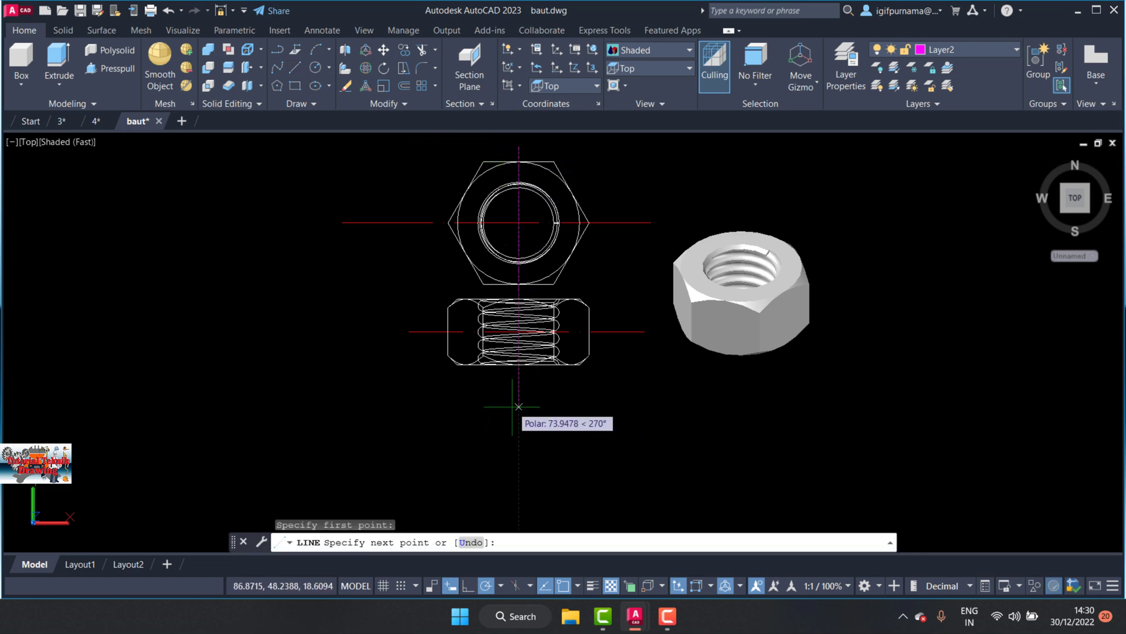
key(Escape)
click(934, 50)
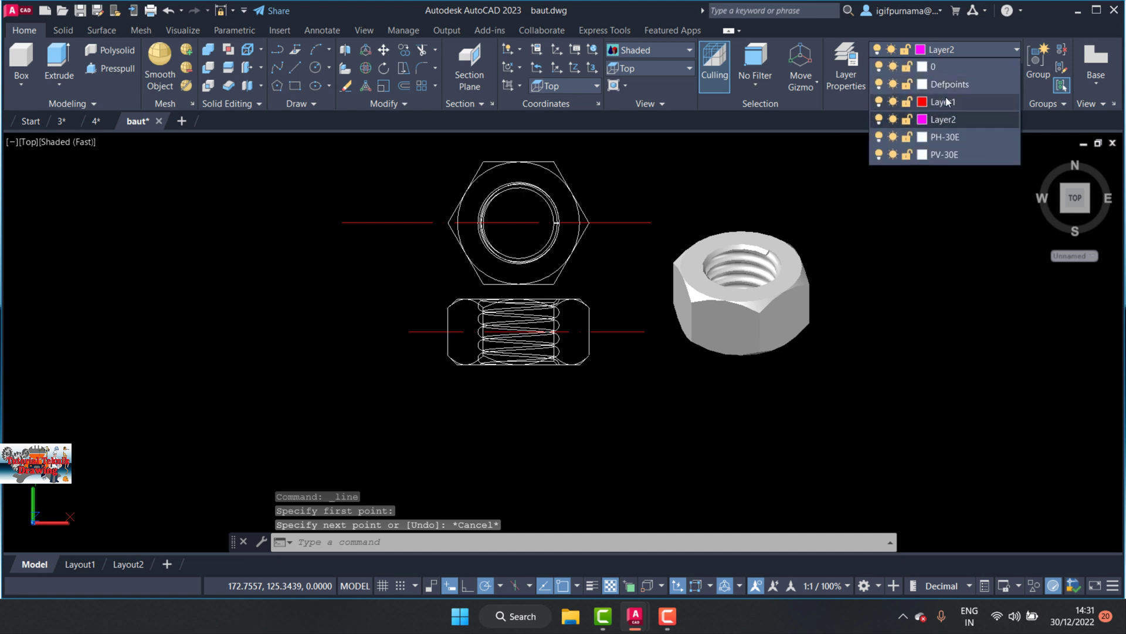
click(942, 102)
click(295, 68)
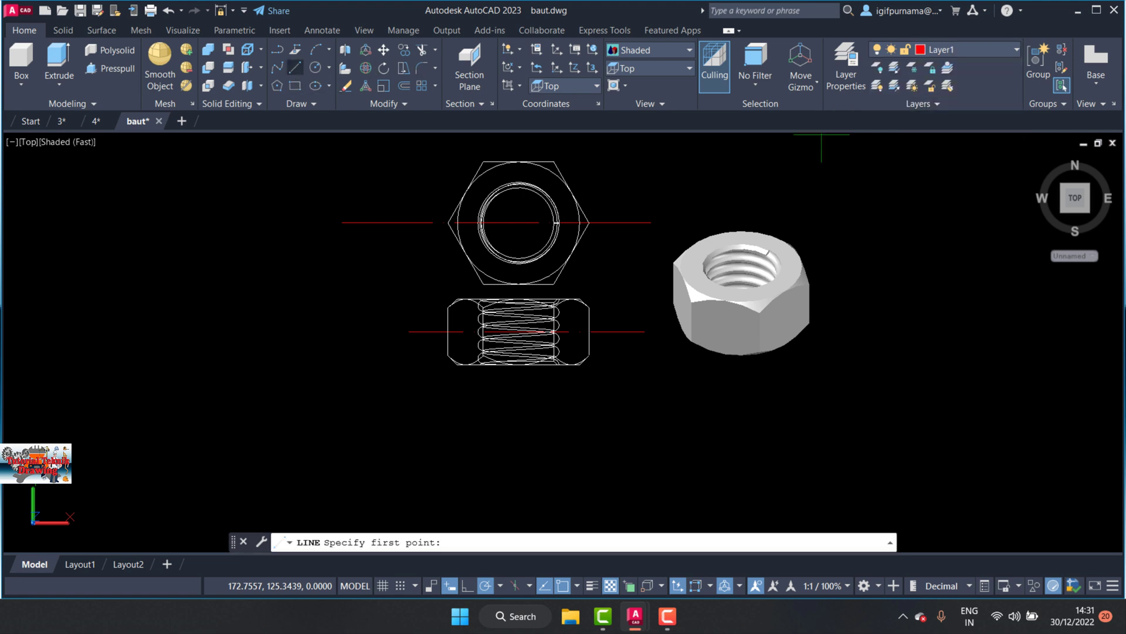
click(518, 135)
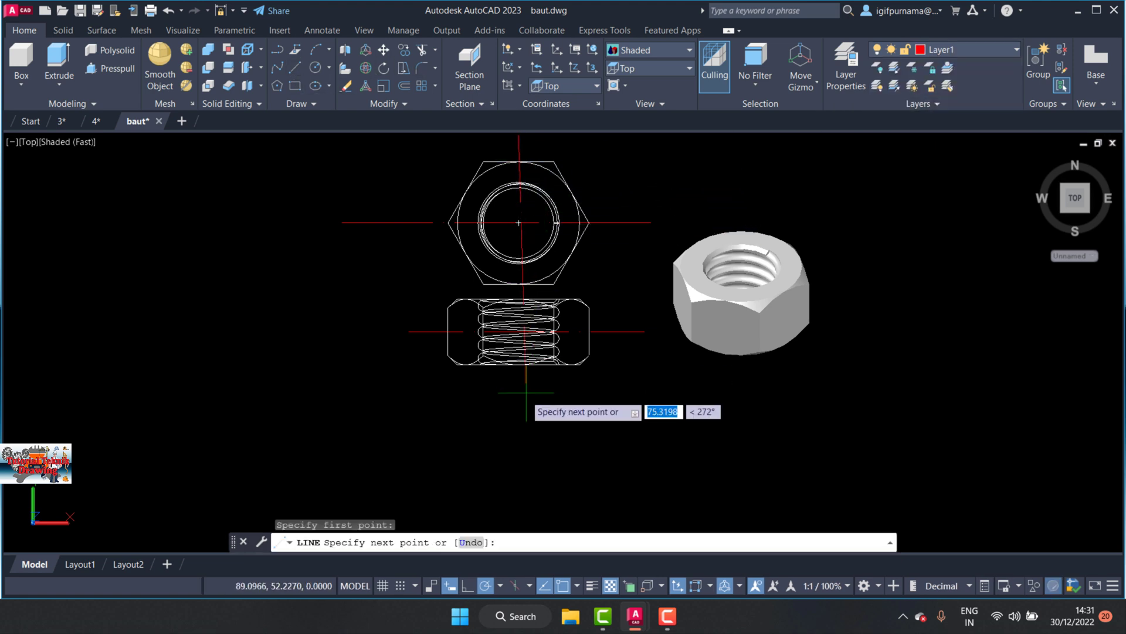
click(519, 413)
key(Escape)
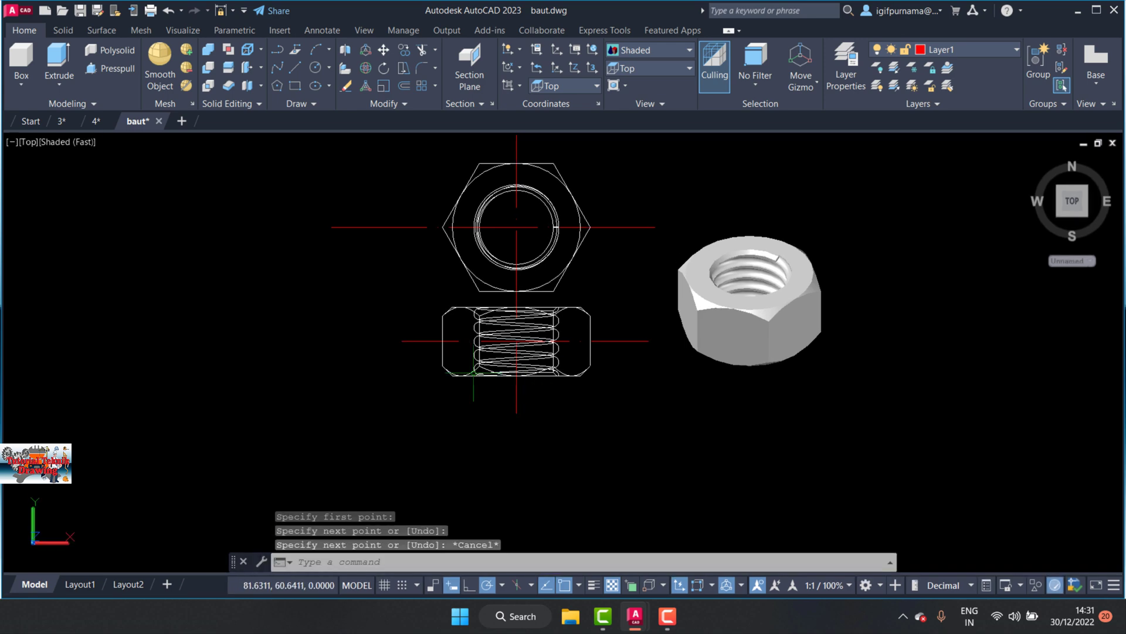
Switch to Layout1, fit the nut views in the viewport, and return to paper space
click(86, 583)
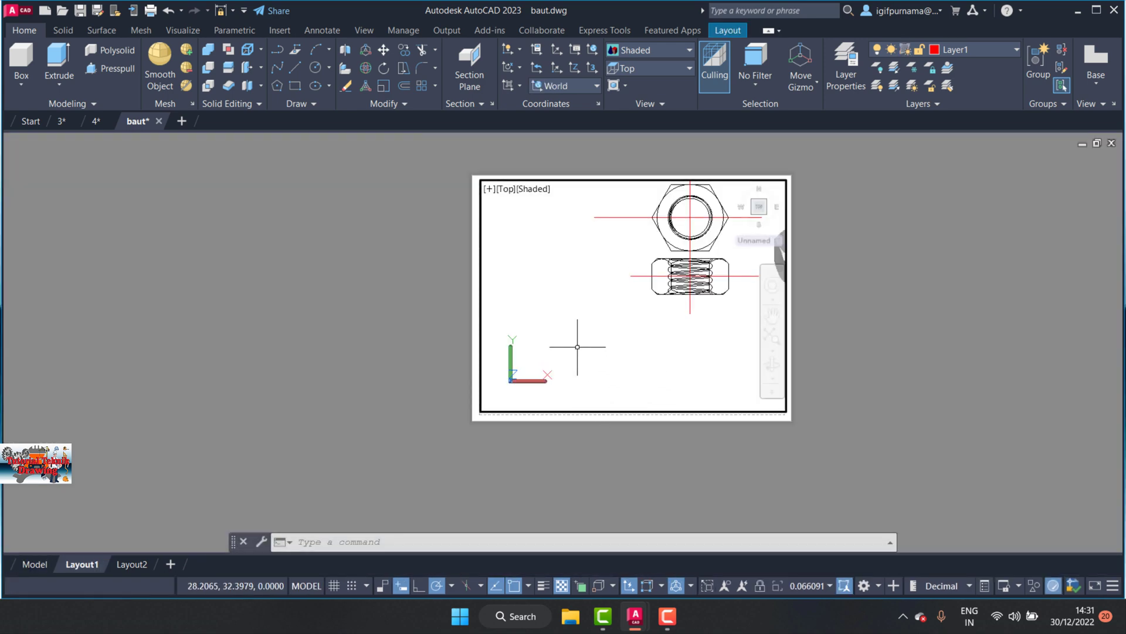
scroll(586, 327, down, 3)
scroll(711, 252, up, 2)
scroll(700, 276, up, 1)
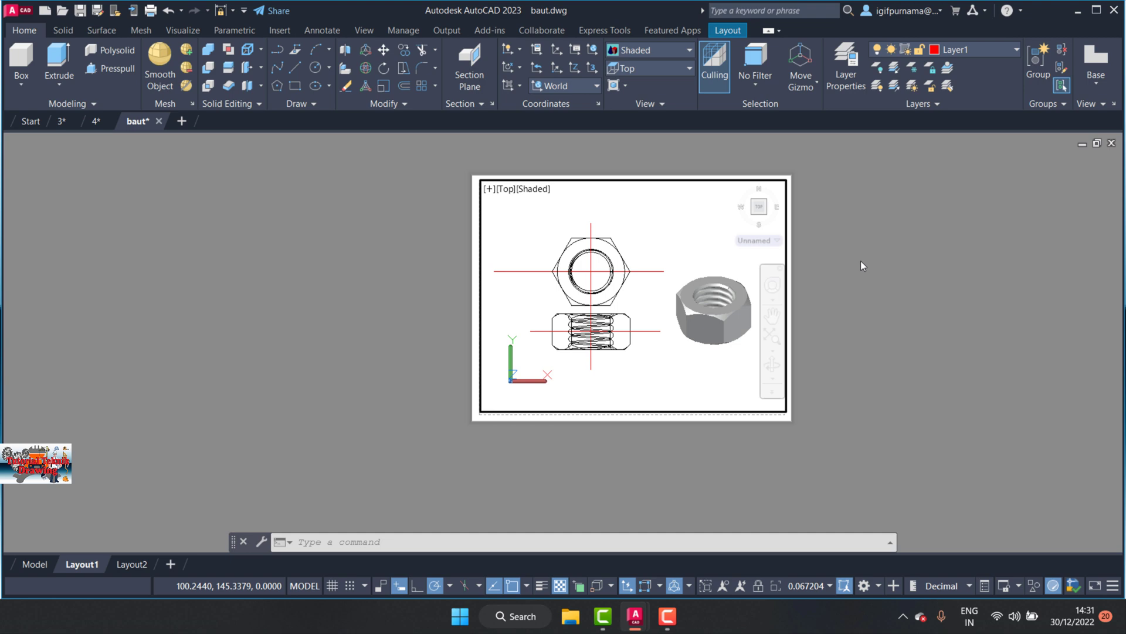
double_click(837, 264)
scroll(679, 340, down, 2)
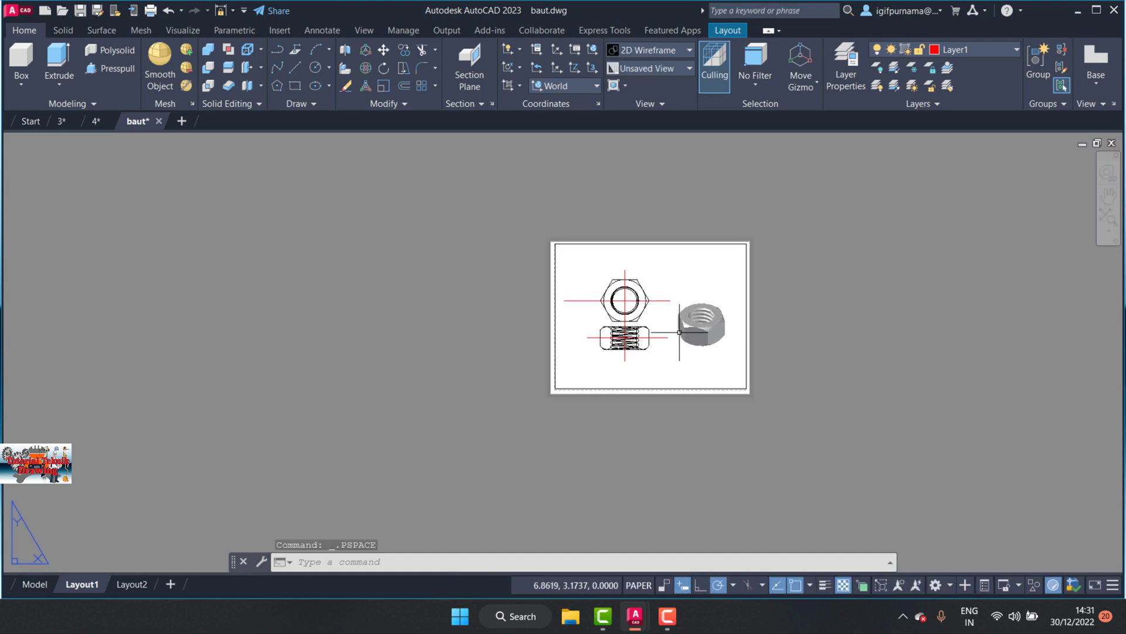
scroll(679, 338, up, 6)
scroll(678, 339, down, 2)
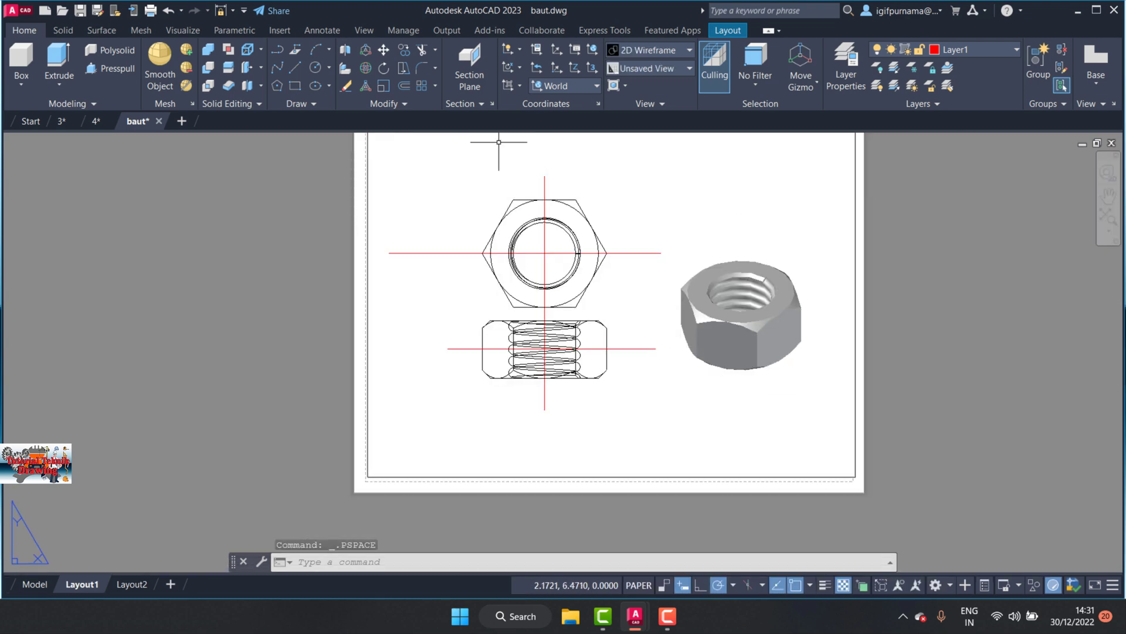
Start the Dimension tool with new dimensions placed on magenta Layer2
click(322, 30)
click(249, 59)
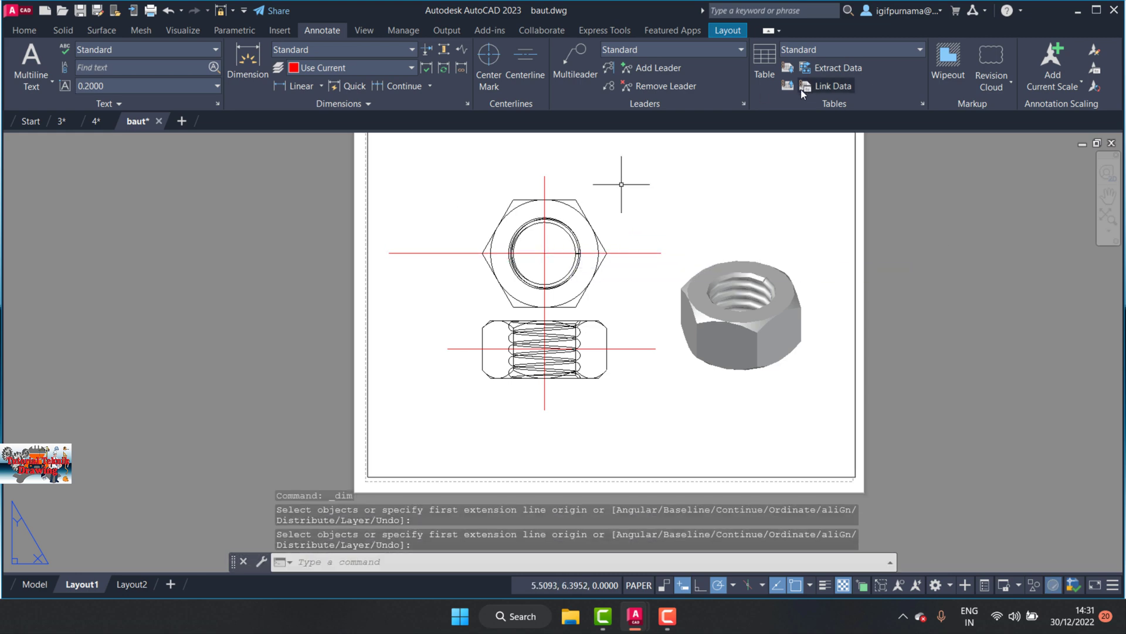
click(353, 69)
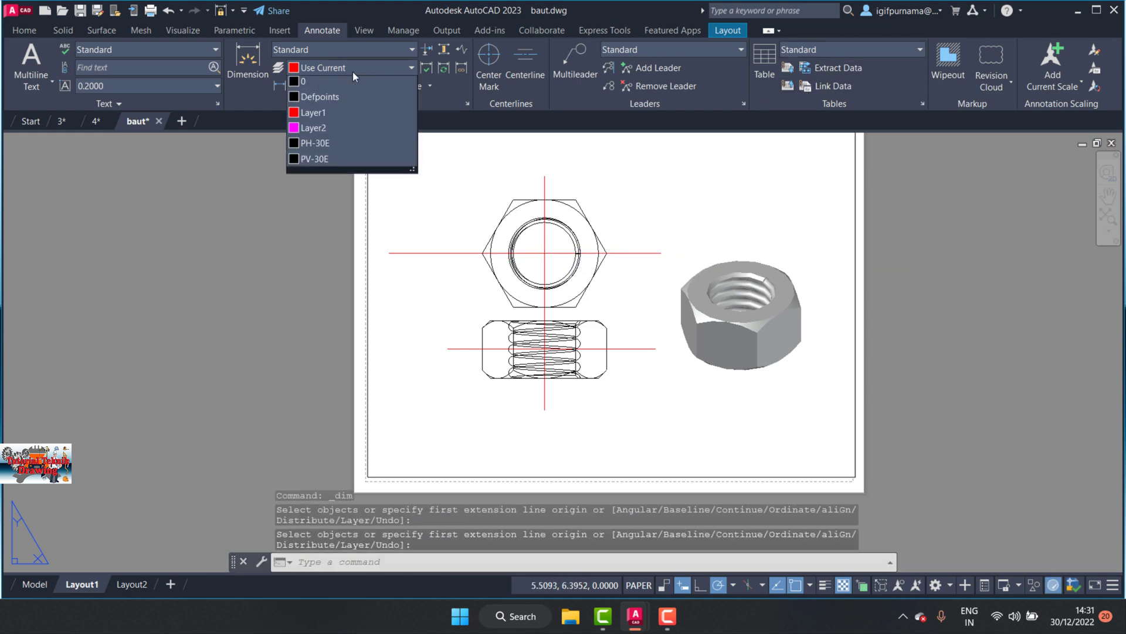
click(314, 146)
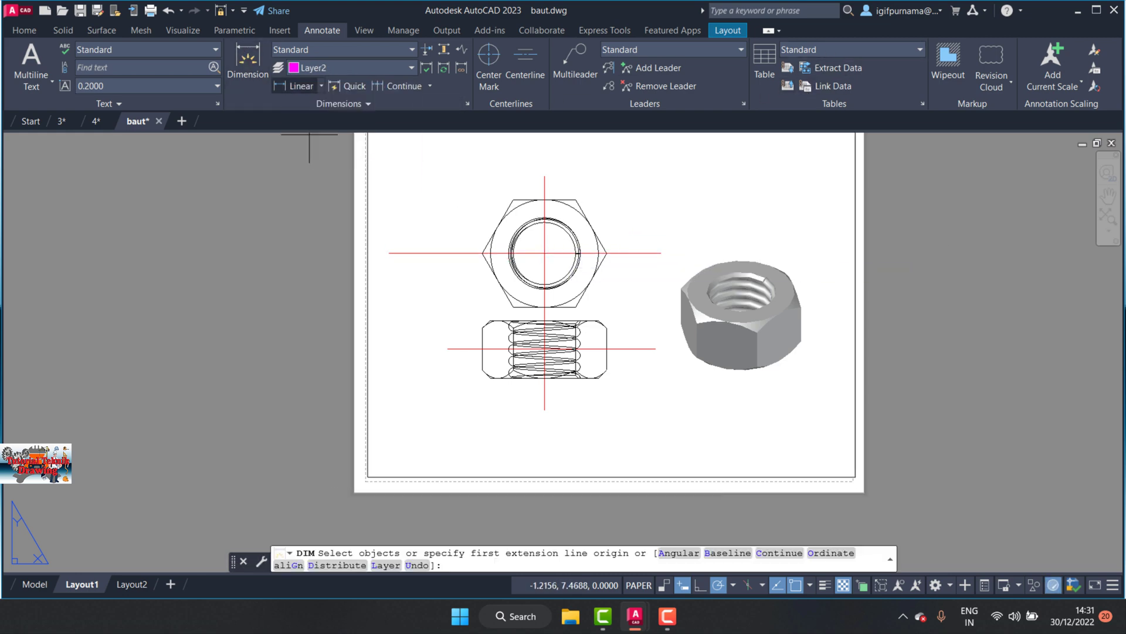
scroll(583, 322, up, 3)
scroll(534, 415, down, 4)
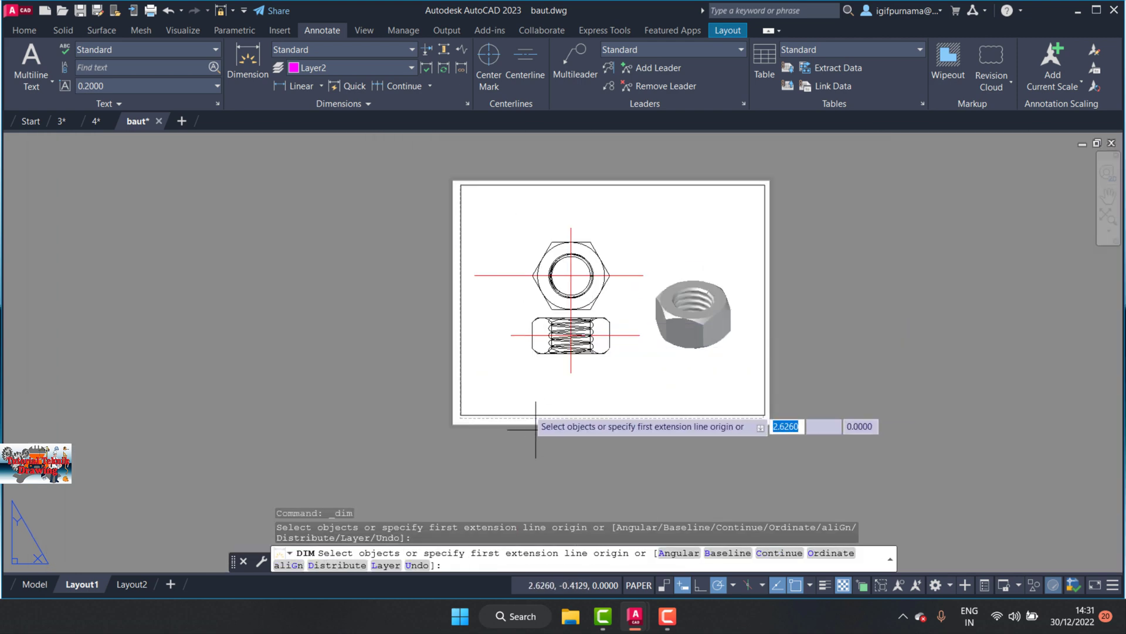
scroll(628, 309, up, 3)
scroll(627, 310, up, 4)
click(514, 228)
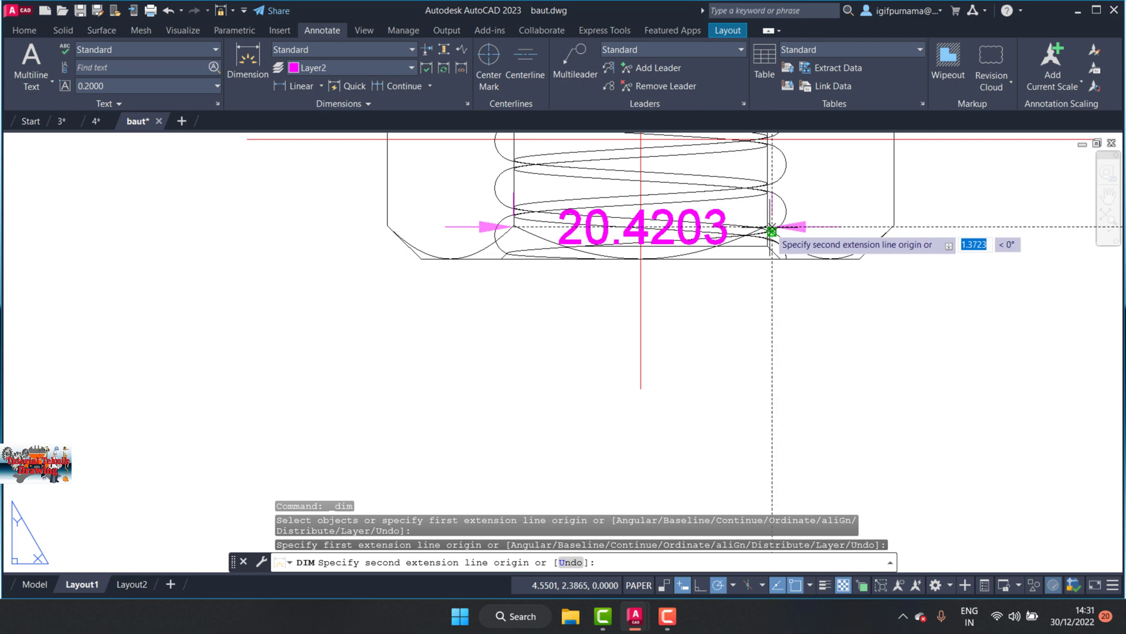
key(Escape)
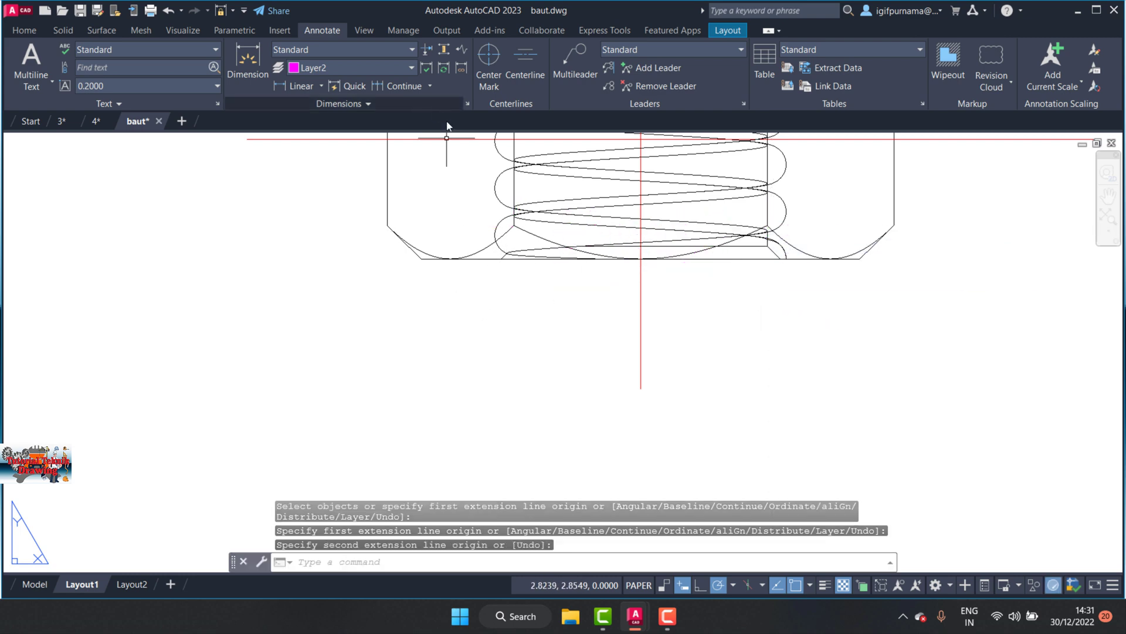
click(247, 60)
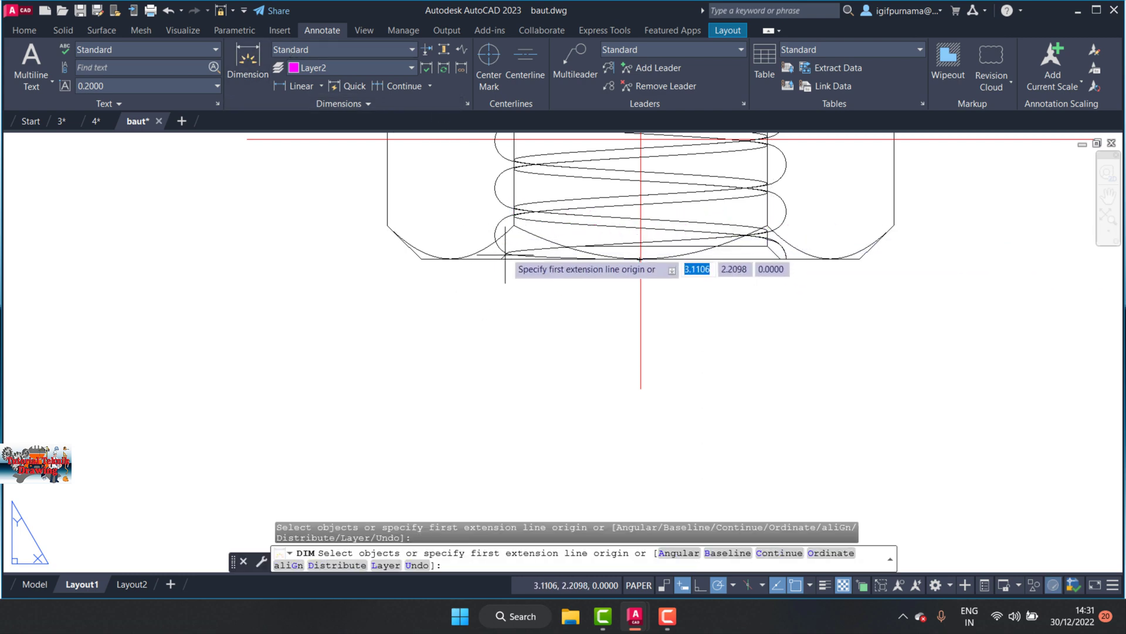
click(517, 228)
key(Escape)
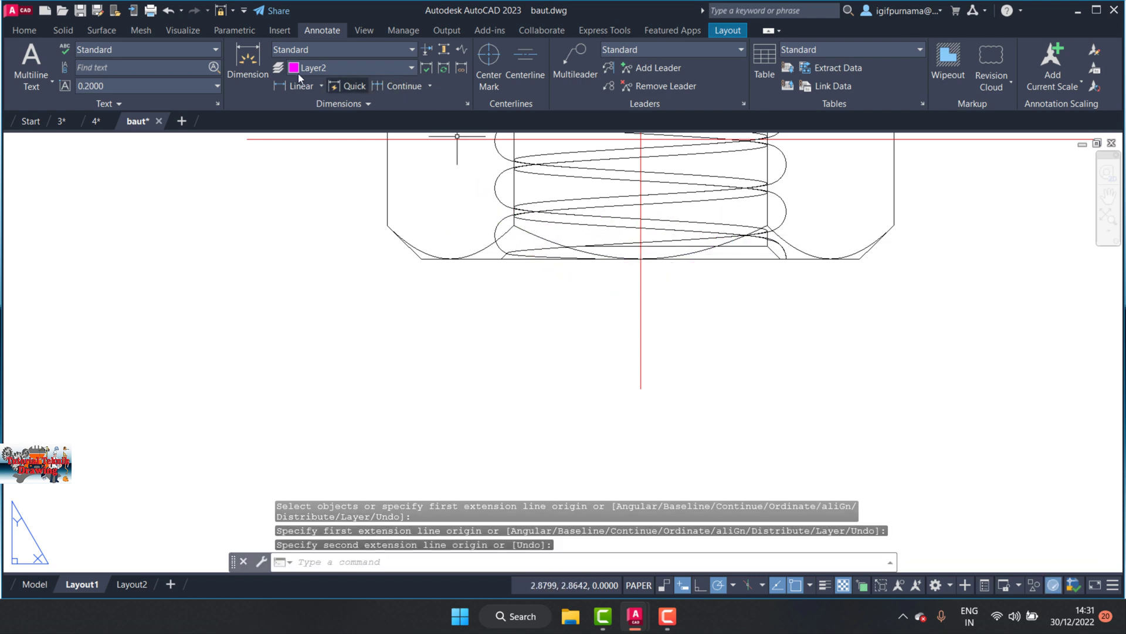
Dimension the side view's bottom width, overriding its text to M18, placed below the view
click(247, 60)
click(503, 256)
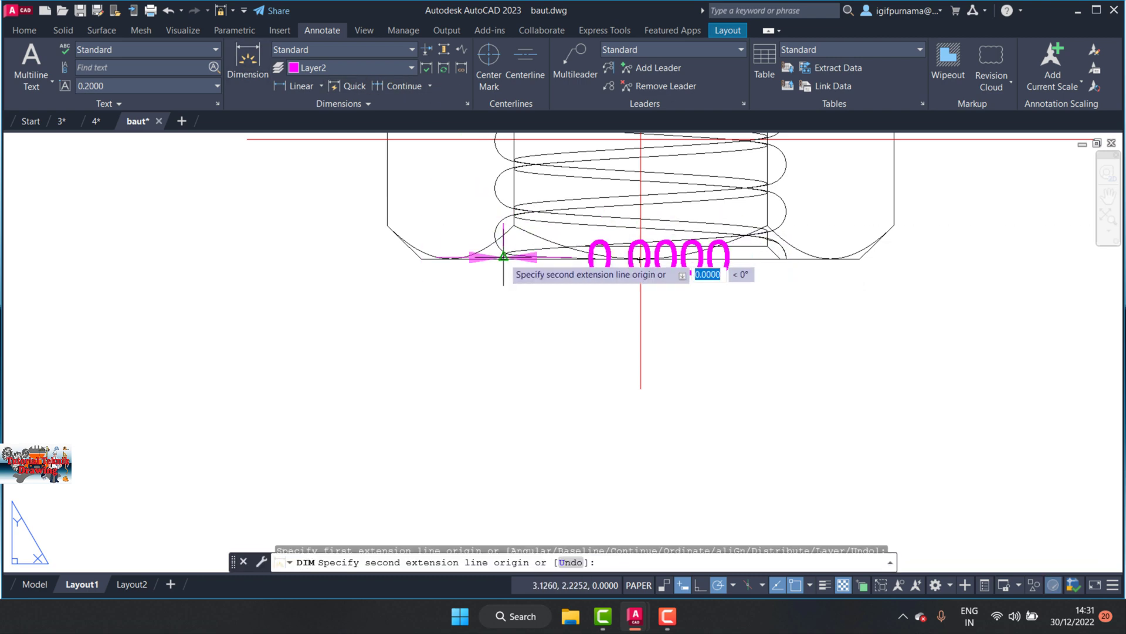
click(766, 258)
scroll(748, 352, down, 2)
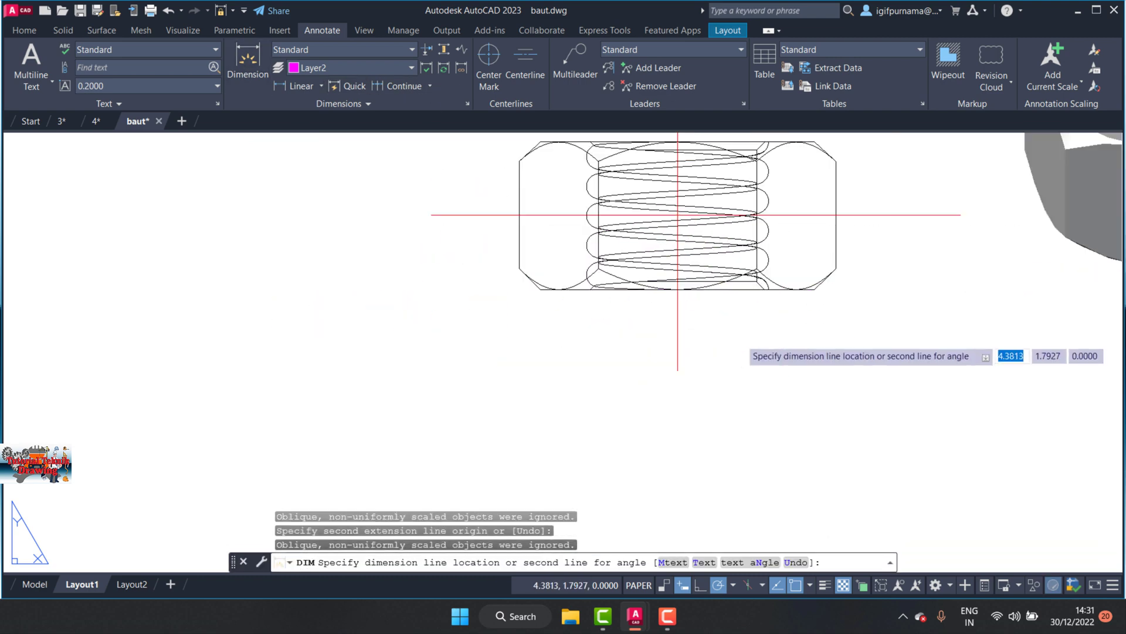
scroll(745, 358, down, 2)
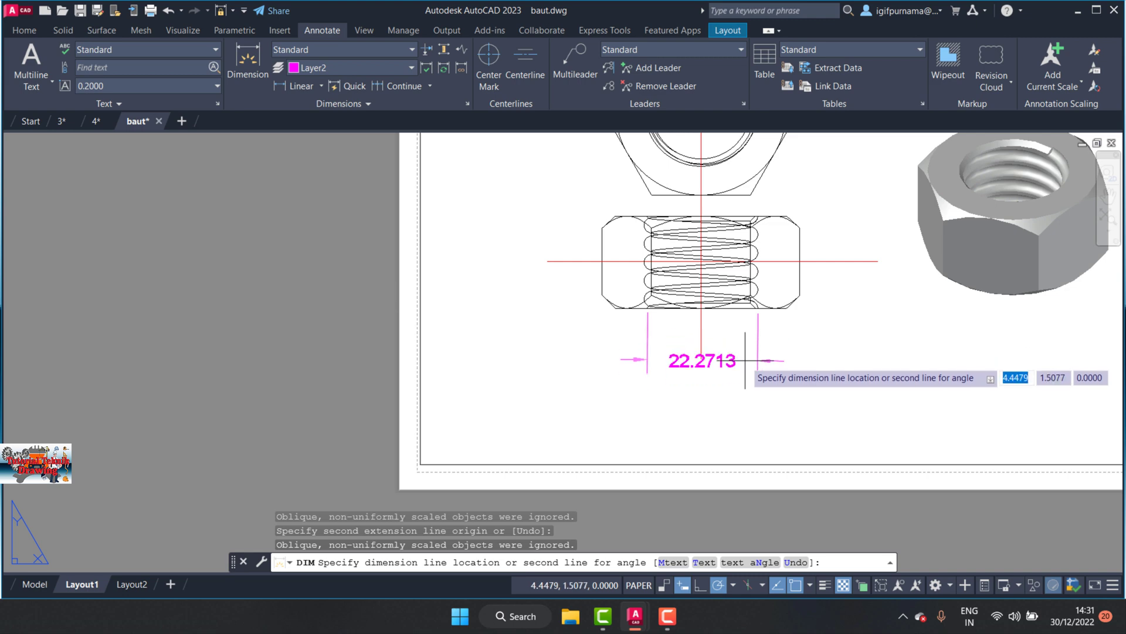
key(Return)
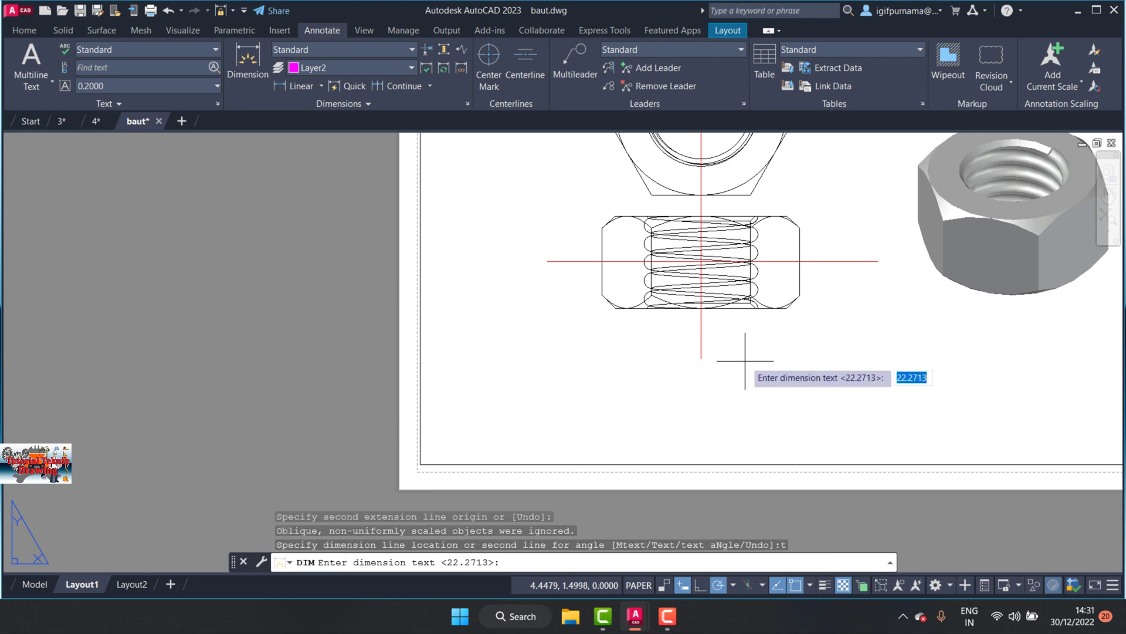
text(m16)
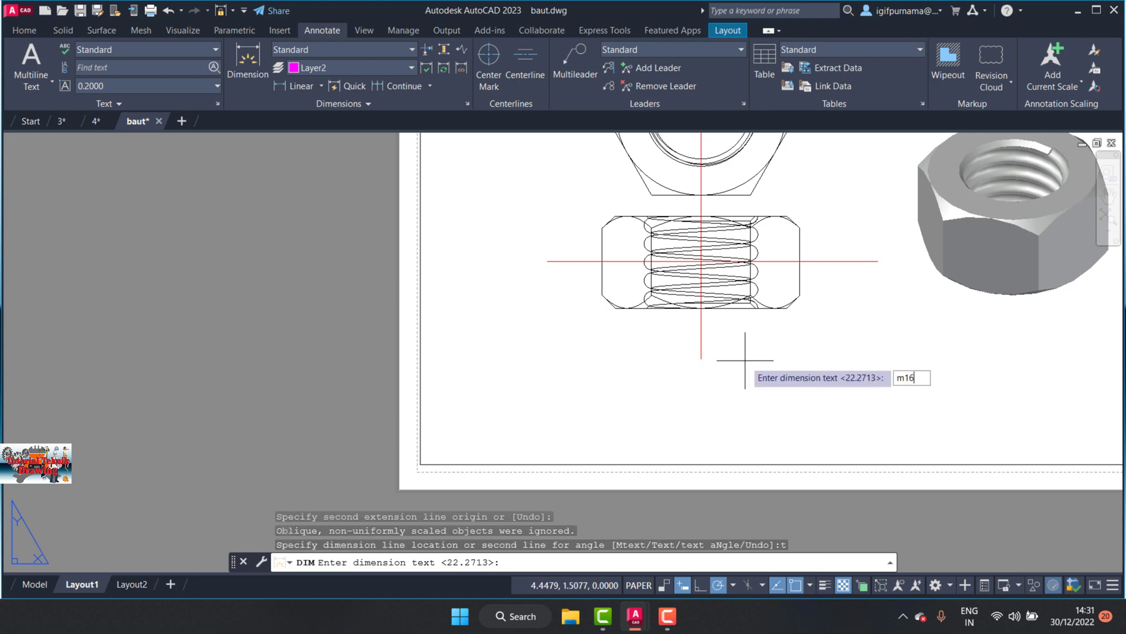
key(Return)
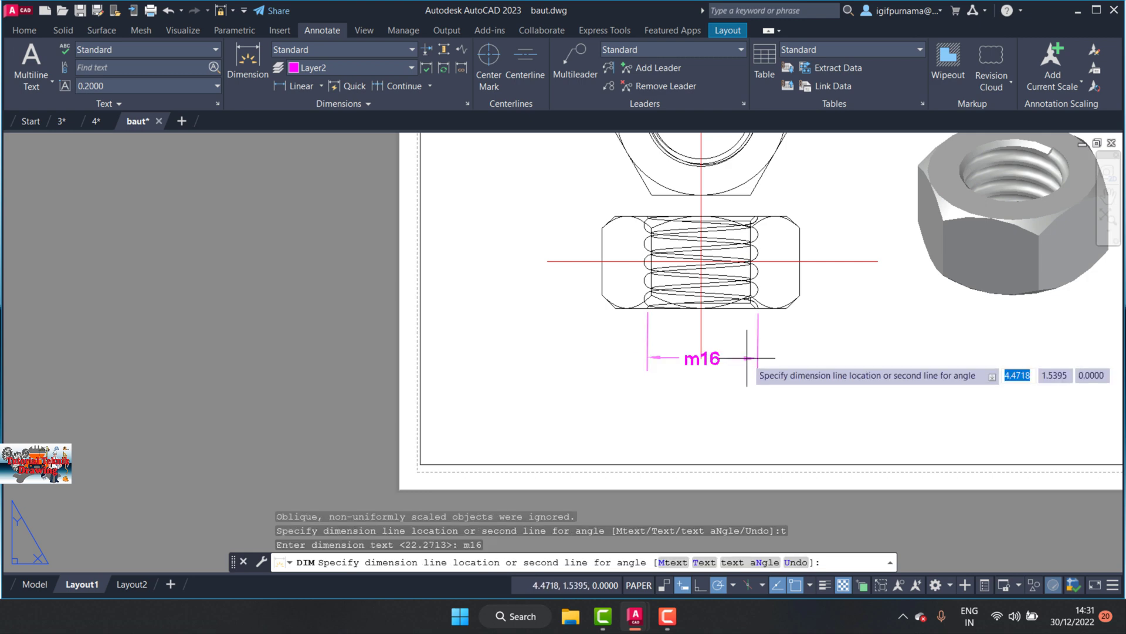
text(t)
key(Return)
text(M18)
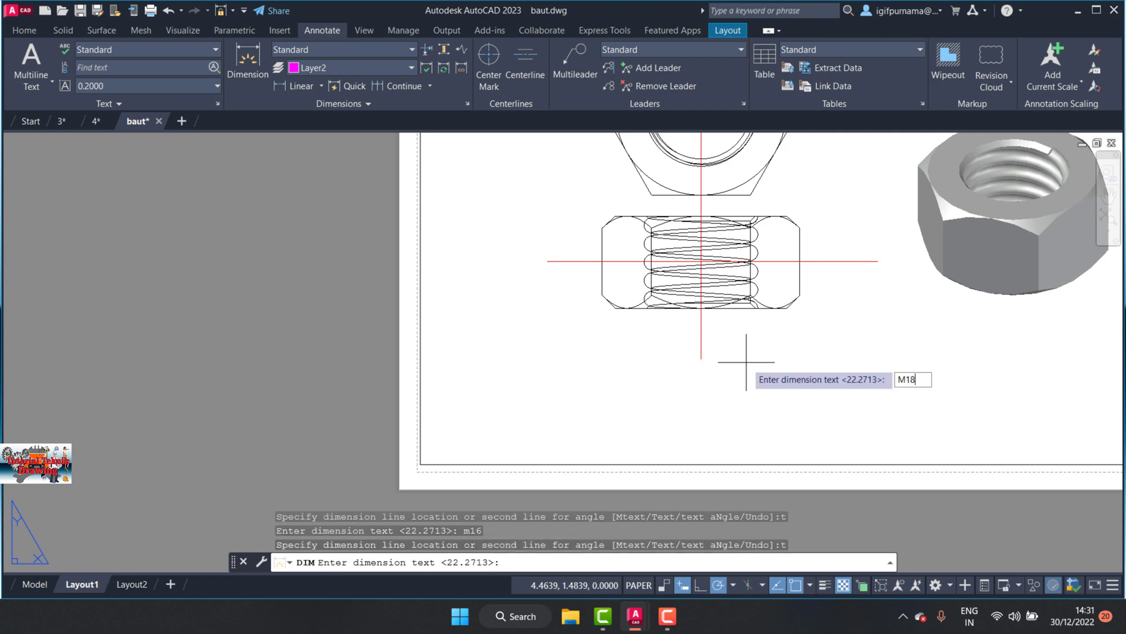
key(Return)
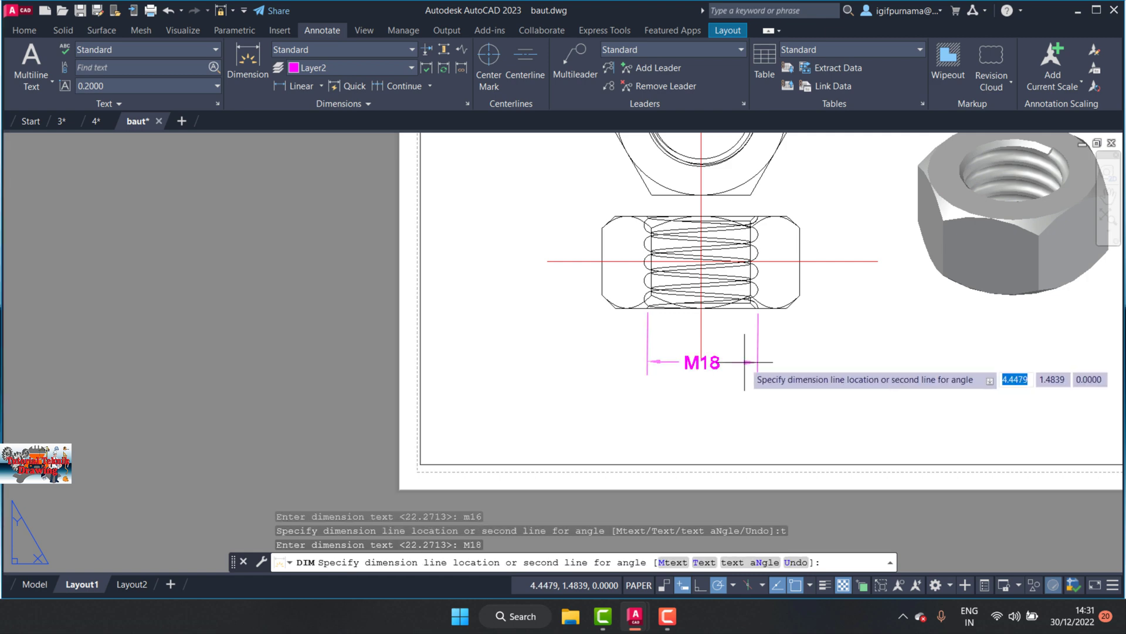
click(744, 362)
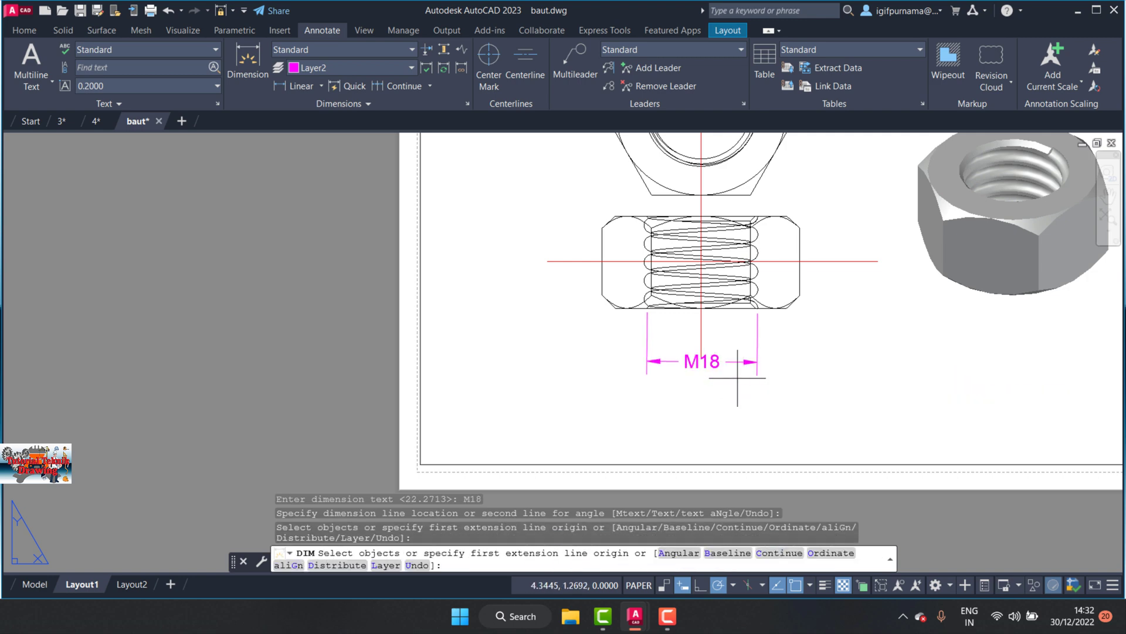
Add a vertical 34.6410 dimension from the hex's top edge to bottom vertex, right of the hex
key(Return)
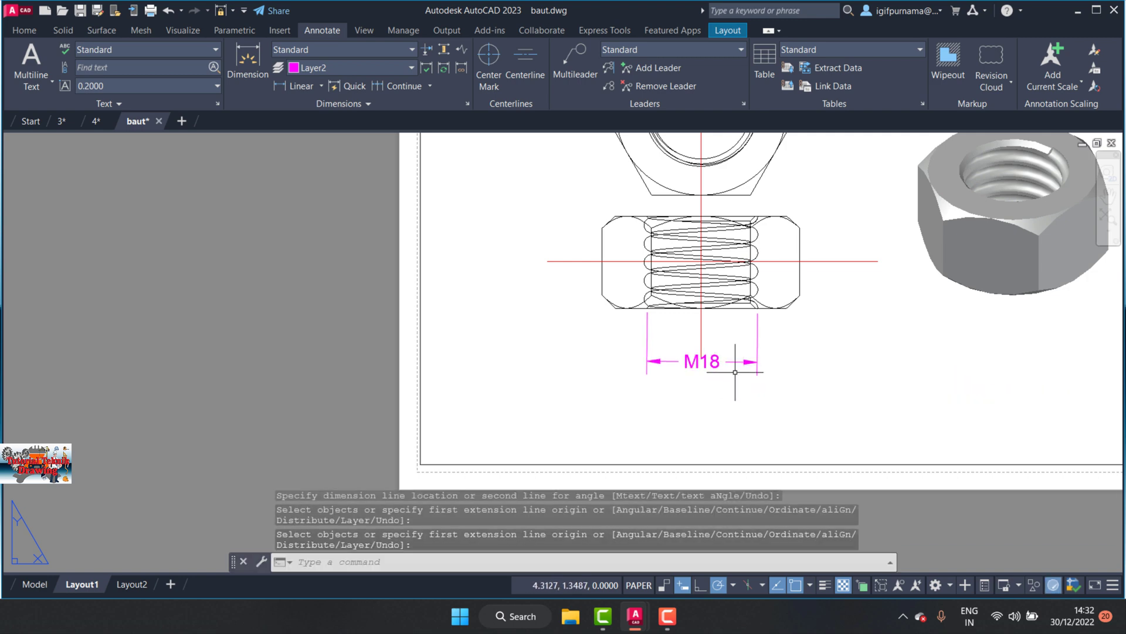
scroll(722, 365, down, 3)
scroll(721, 253, down, 5)
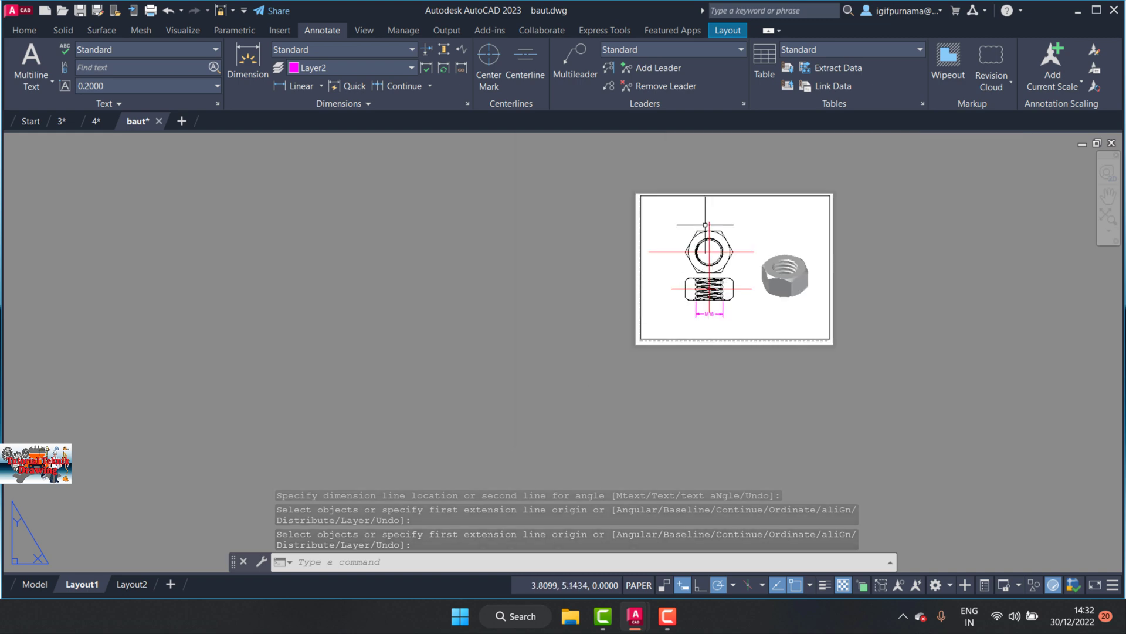
scroll(718, 247, up, 4)
click(248, 62)
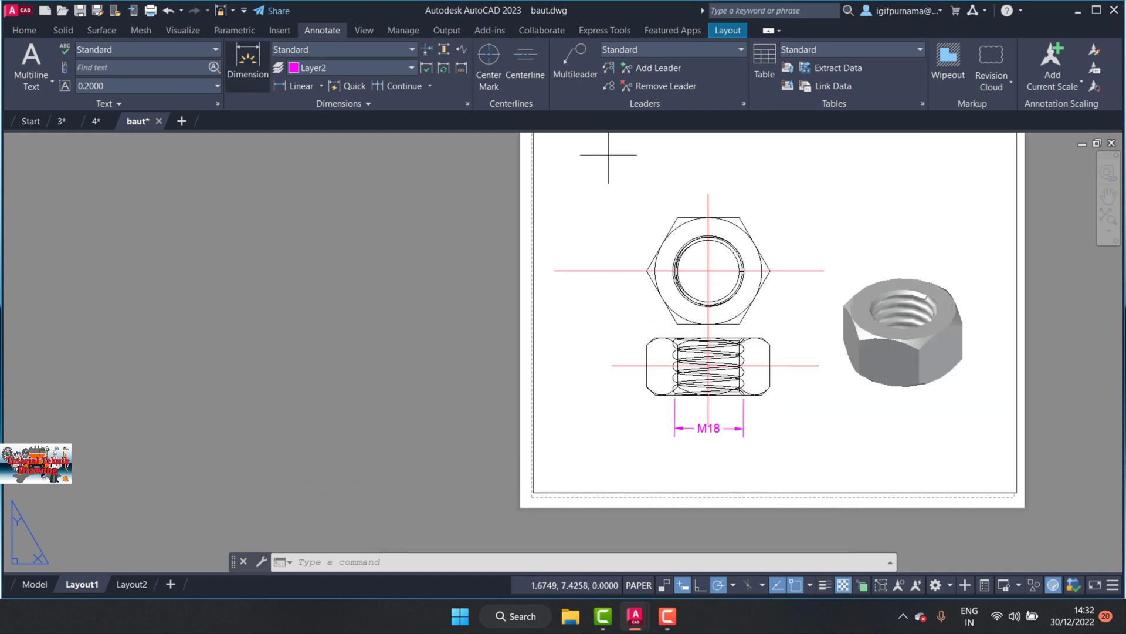
scroll(733, 182, up, 2)
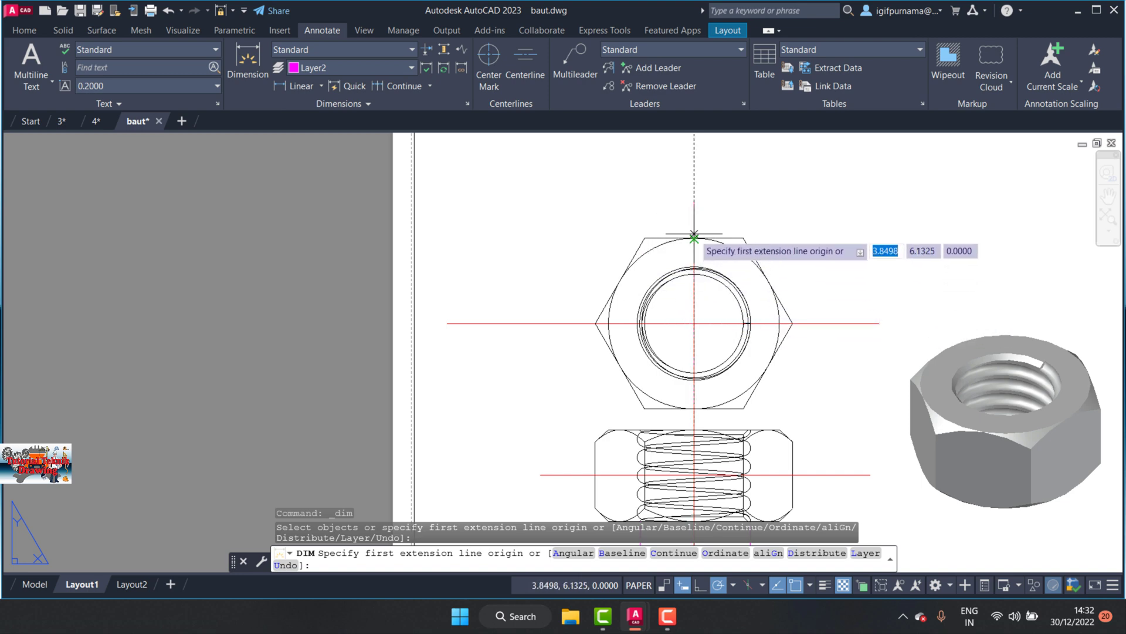
click(694, 238)
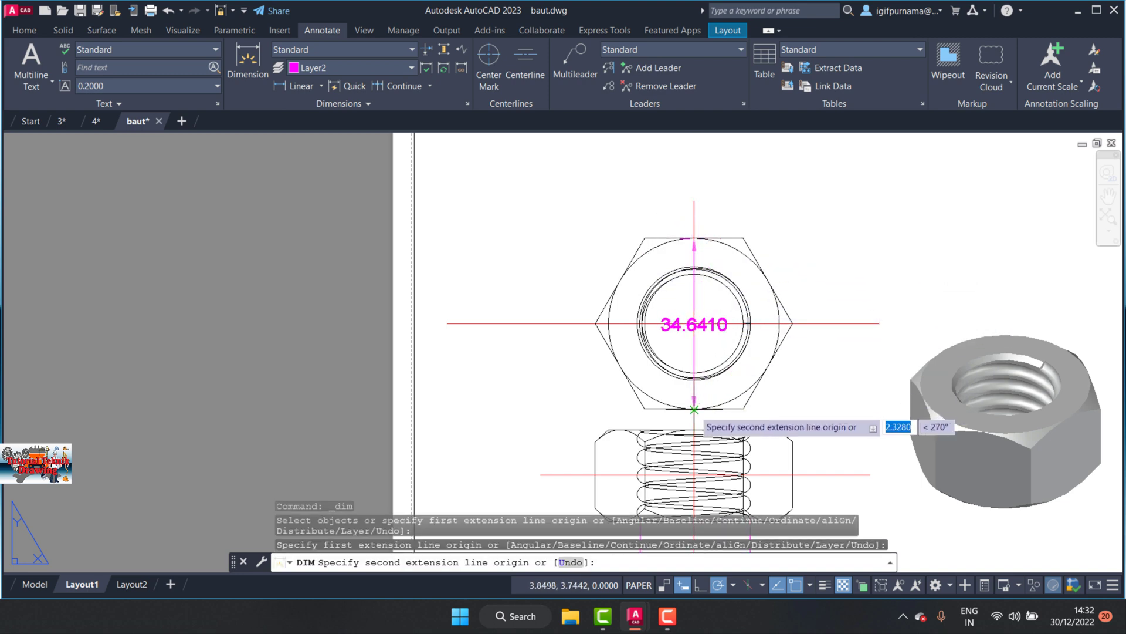
click(745, 408)
click(848, 311)
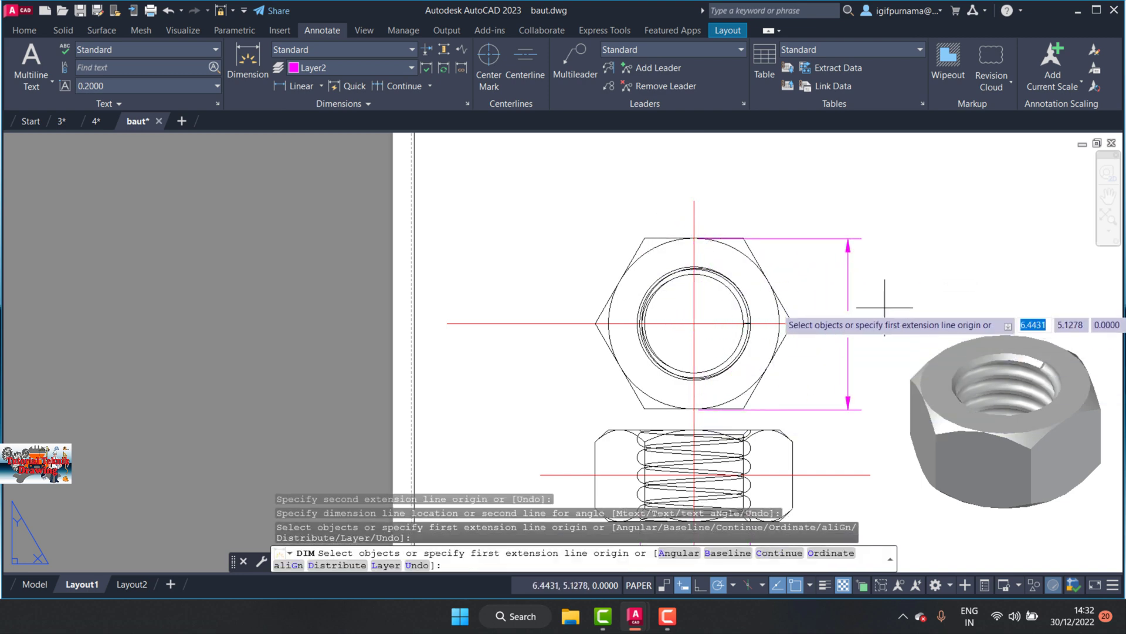
key(Return)
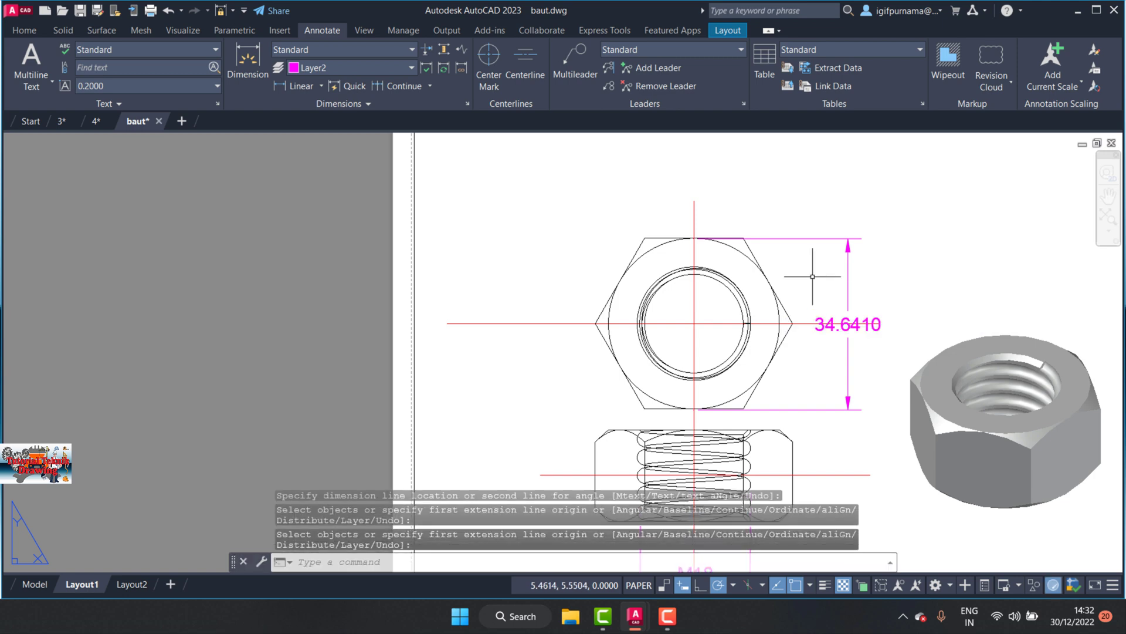
text(D)
key(Return)
Set the Standard dimension style's linear precision to 0 so the hex height reads 35
click(727, 280)
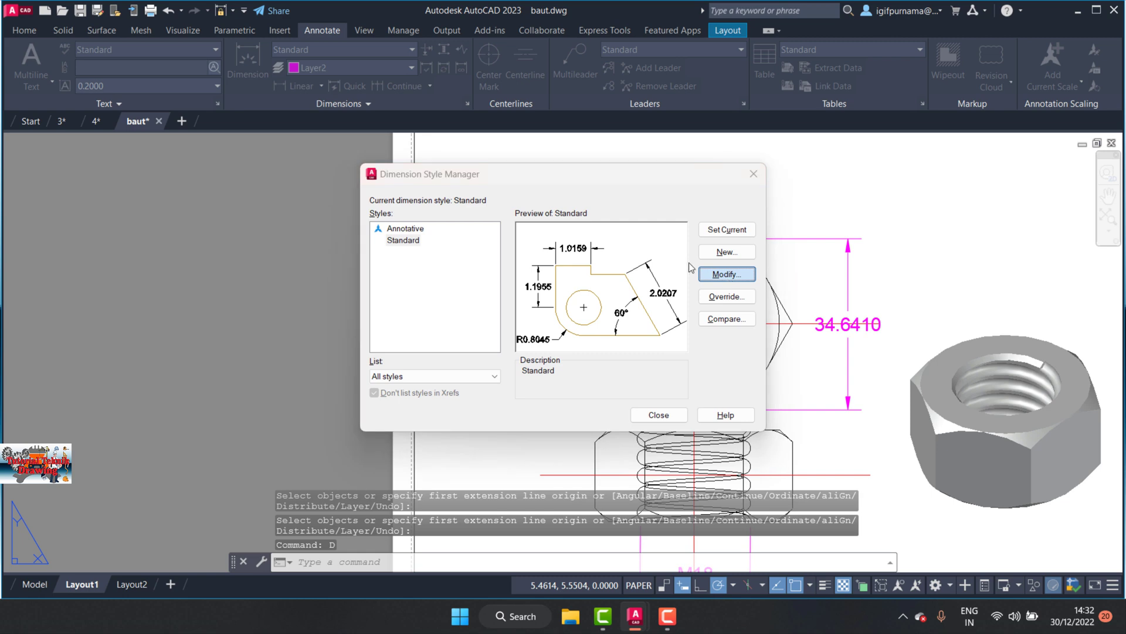
click(646, 246)
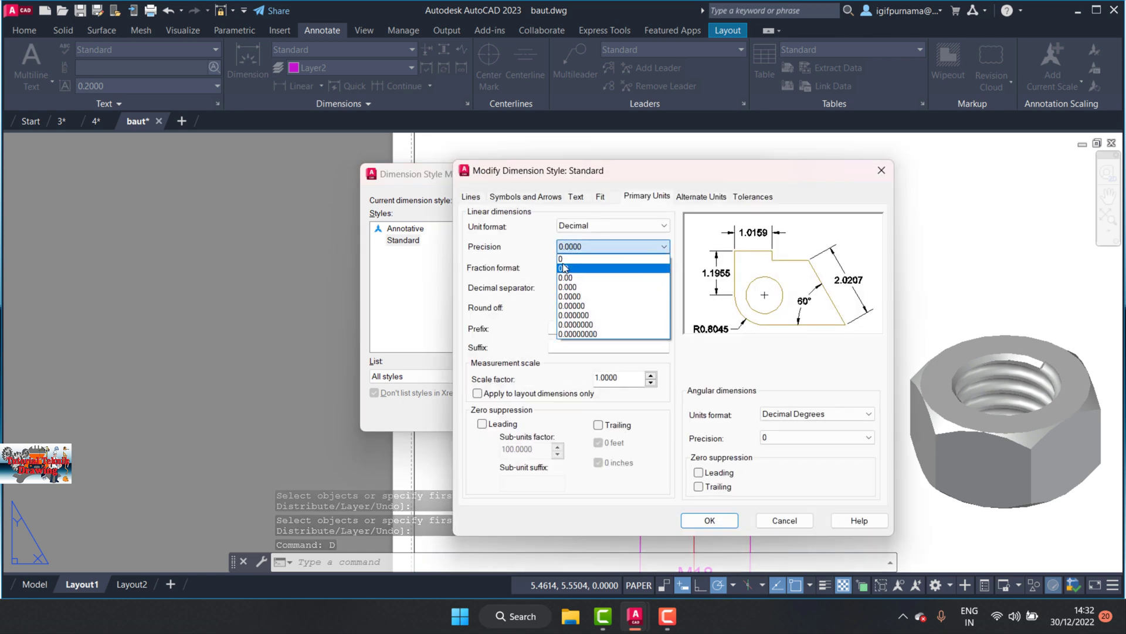
click(587, 261)
click(710, 520)
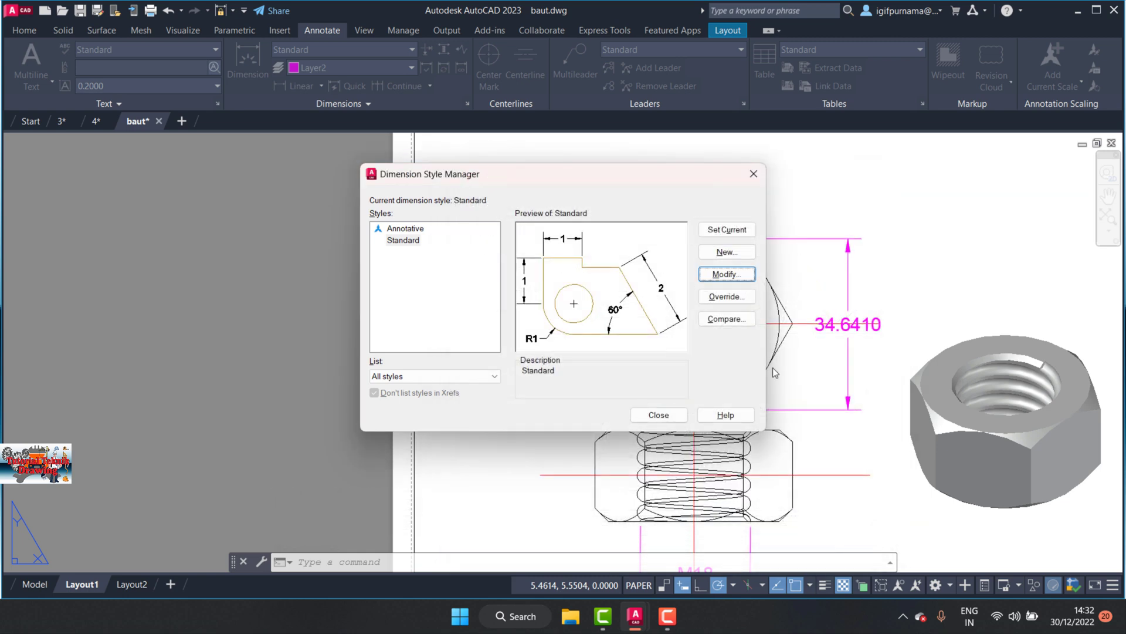
click(659, 419)
scroll(793, 339, down, 5)
scroll(810, 382, up, 5)
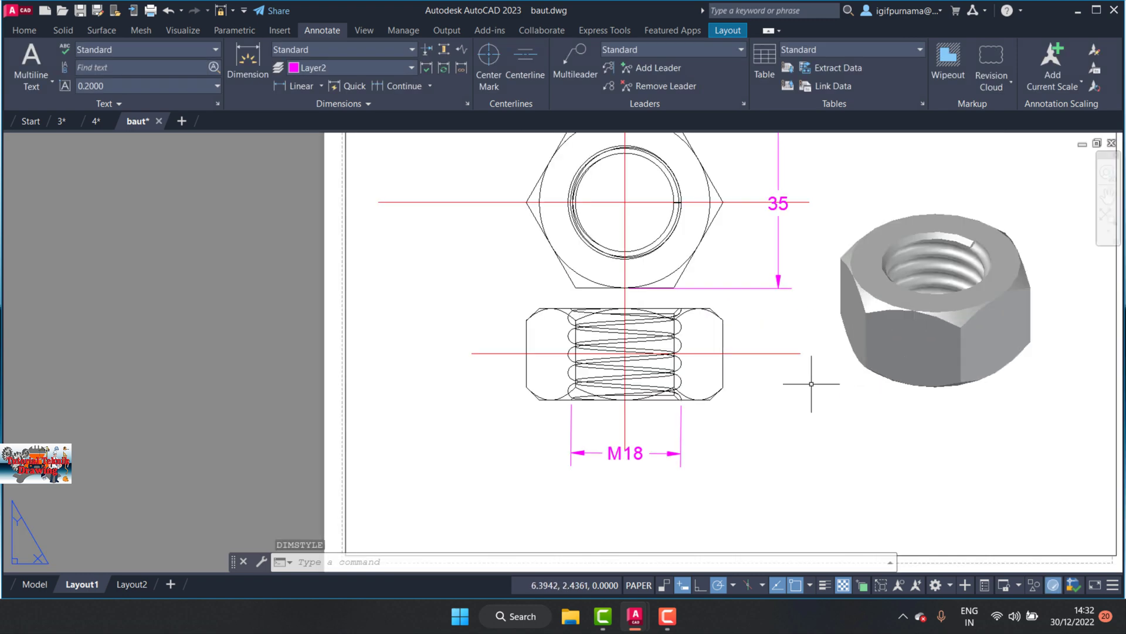
scroll(616, 302, down, 2)
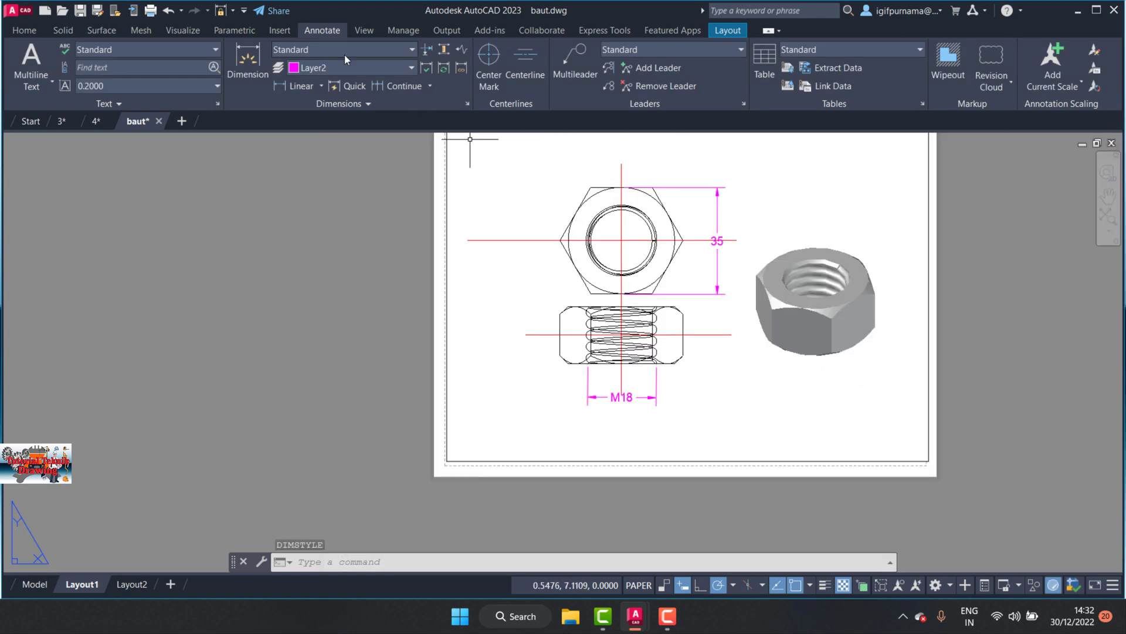
click(320, 86)
click(315, 262)
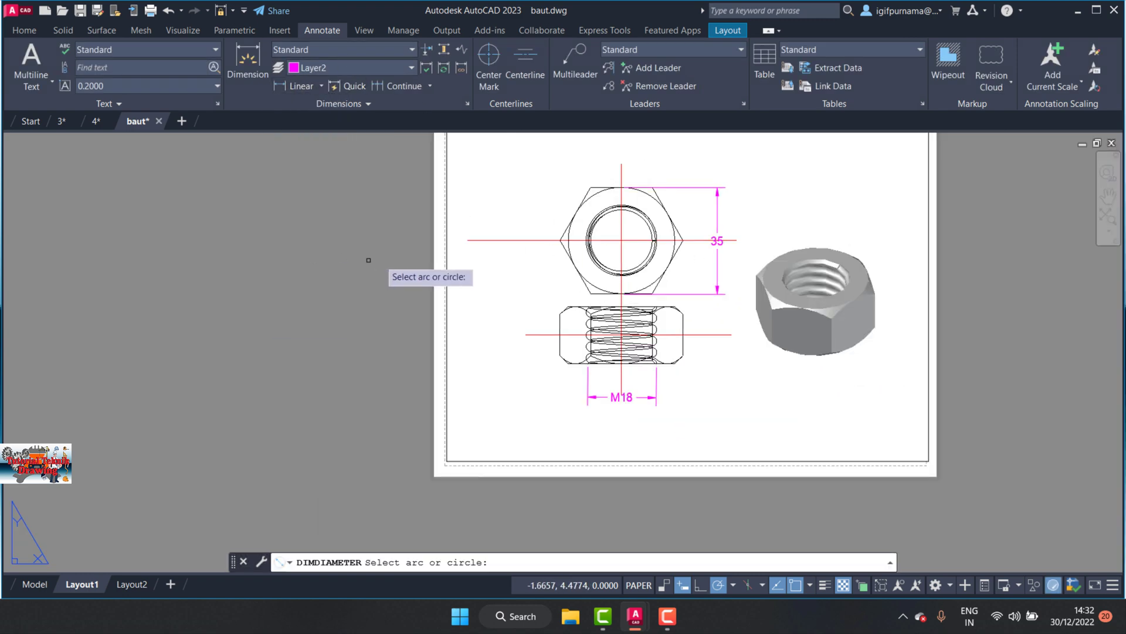
scroll(590, 222, up, 5)
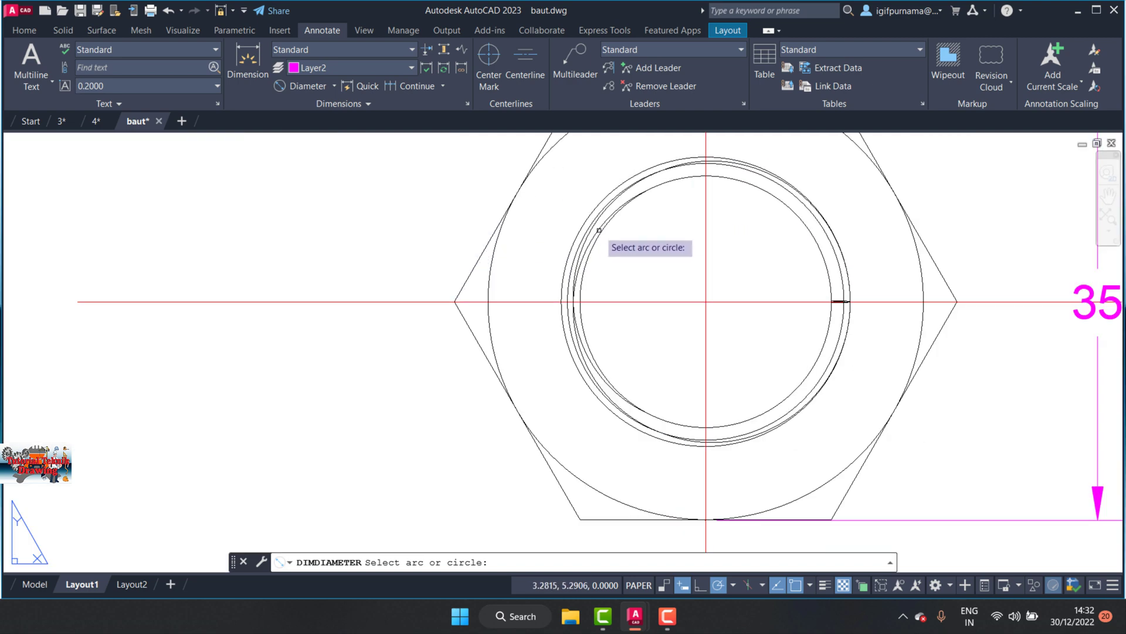
click(581, 230)
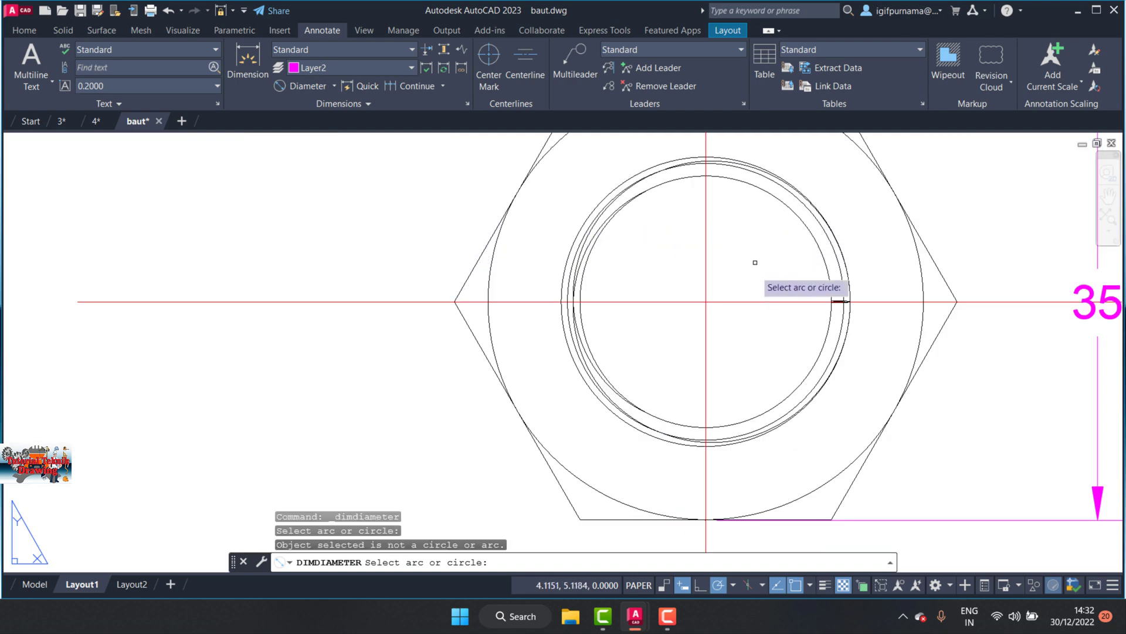
key(Escape)
scroll(706, 302, down, 3)
scroll(706, 302, down, 3)
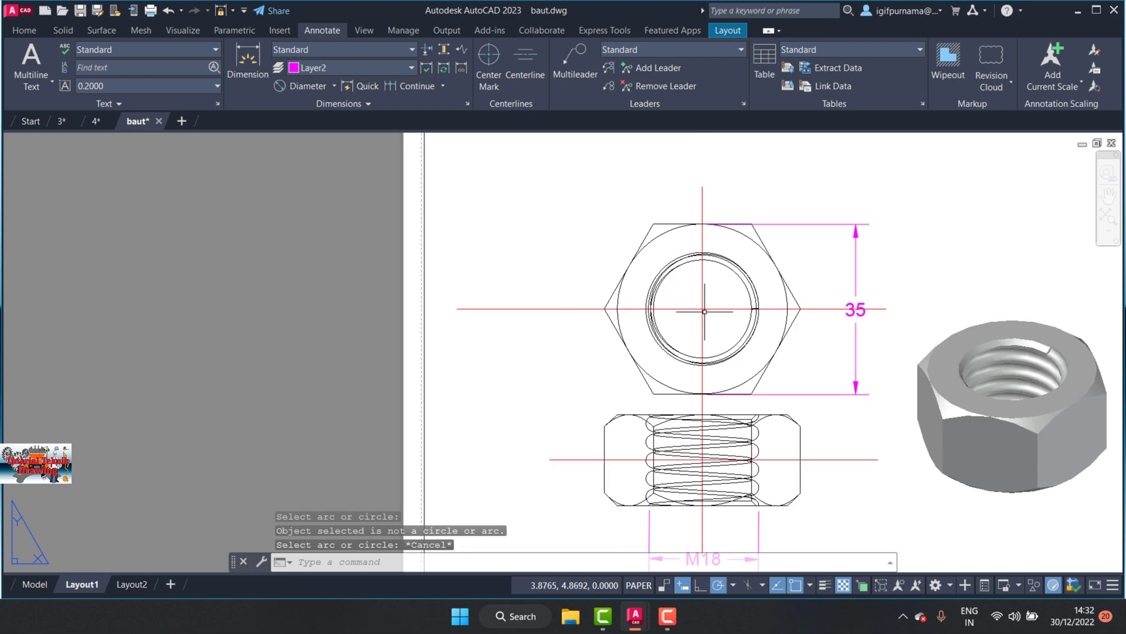
scroll(705, 311, down, 2)
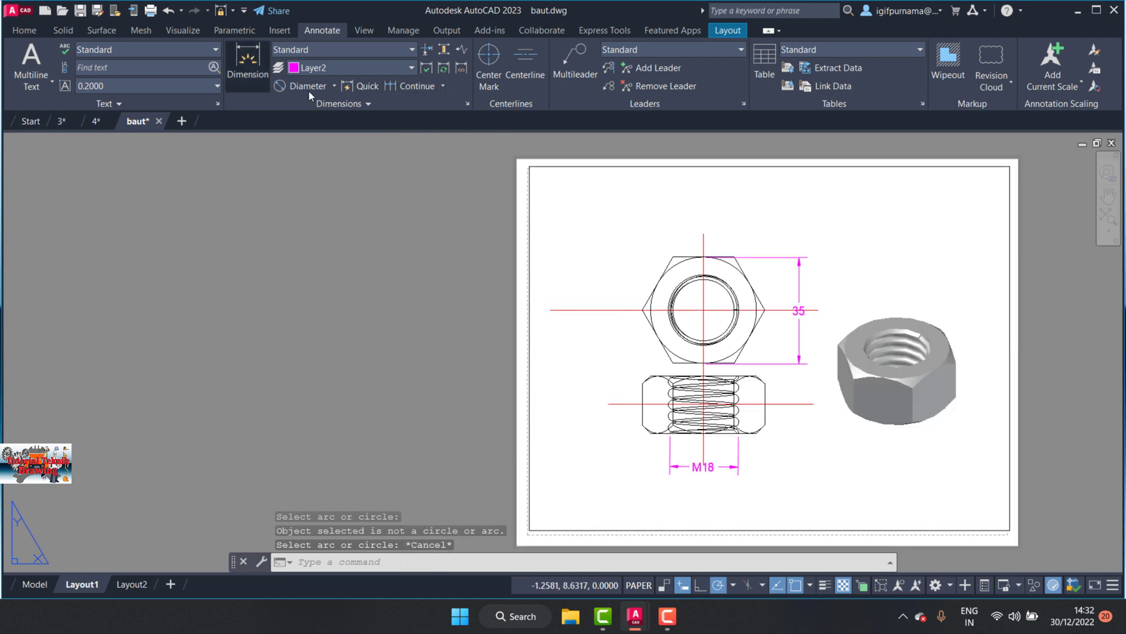
Dimension the side view's height from top to bottom corner as 19, placed on its right
click(248, 65)
scroll(733, 381, up, 3)
scroll(762, 410, up, 3)
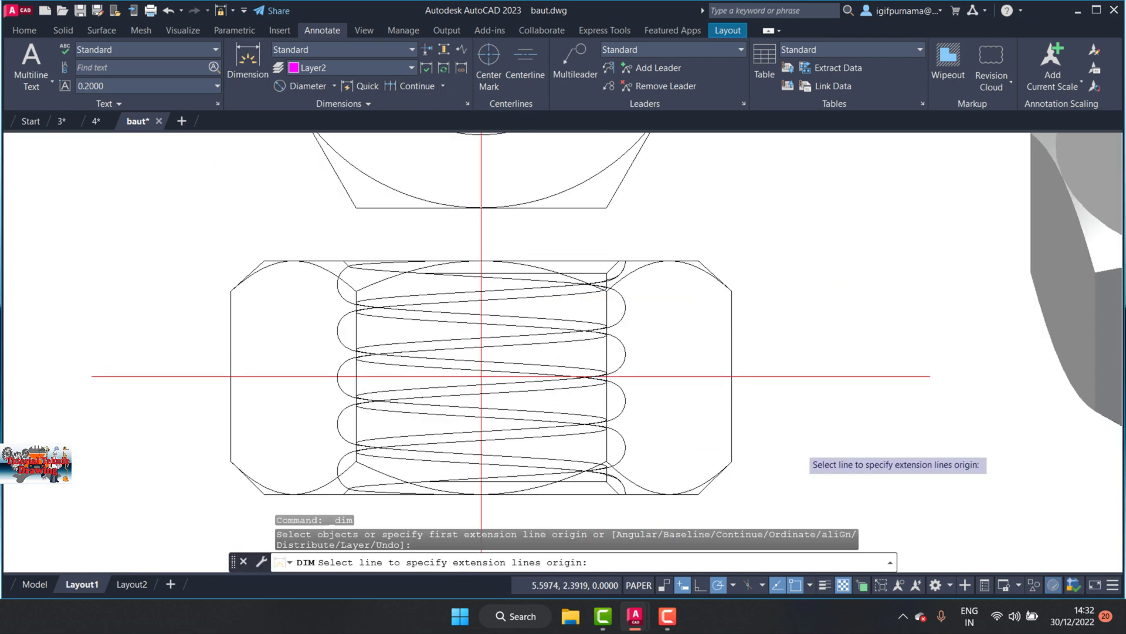
click(699, 260)
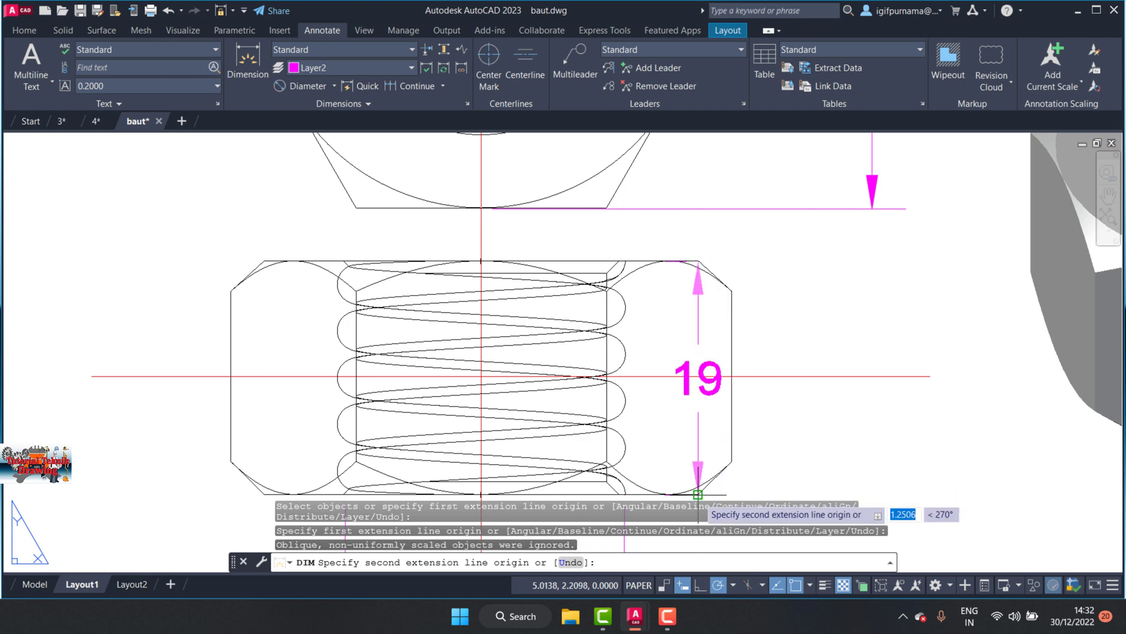
click(698, 494)
click(863, 376)
scroll(806, 304, down, 3)
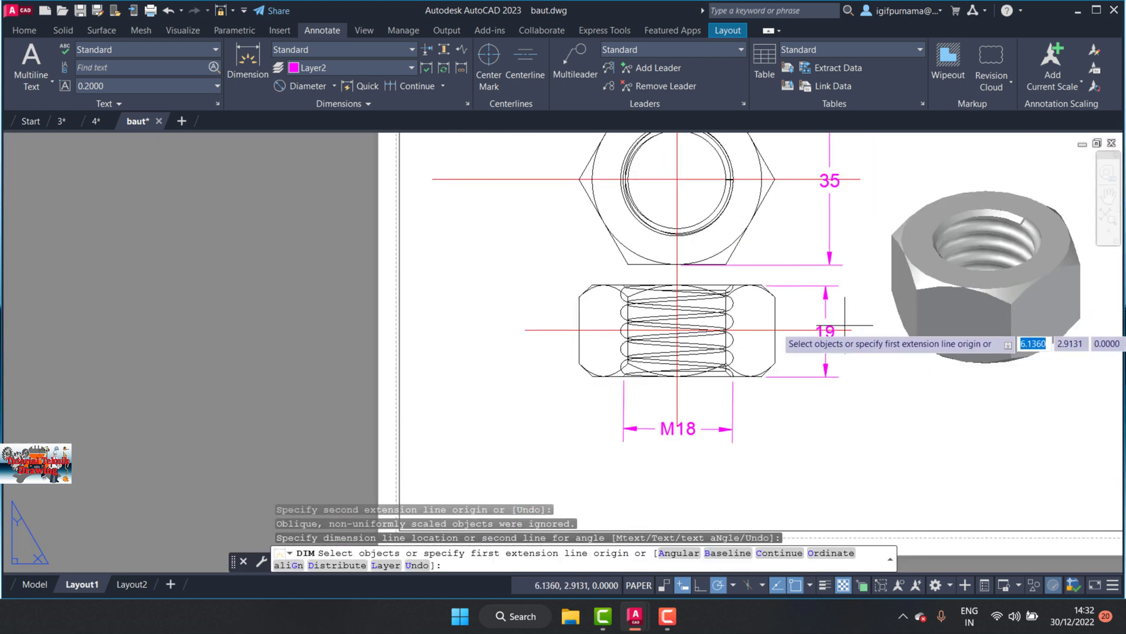
key(Escape)
scroll(751, 371, down, 3)
scroll(751, 371, down, 1)
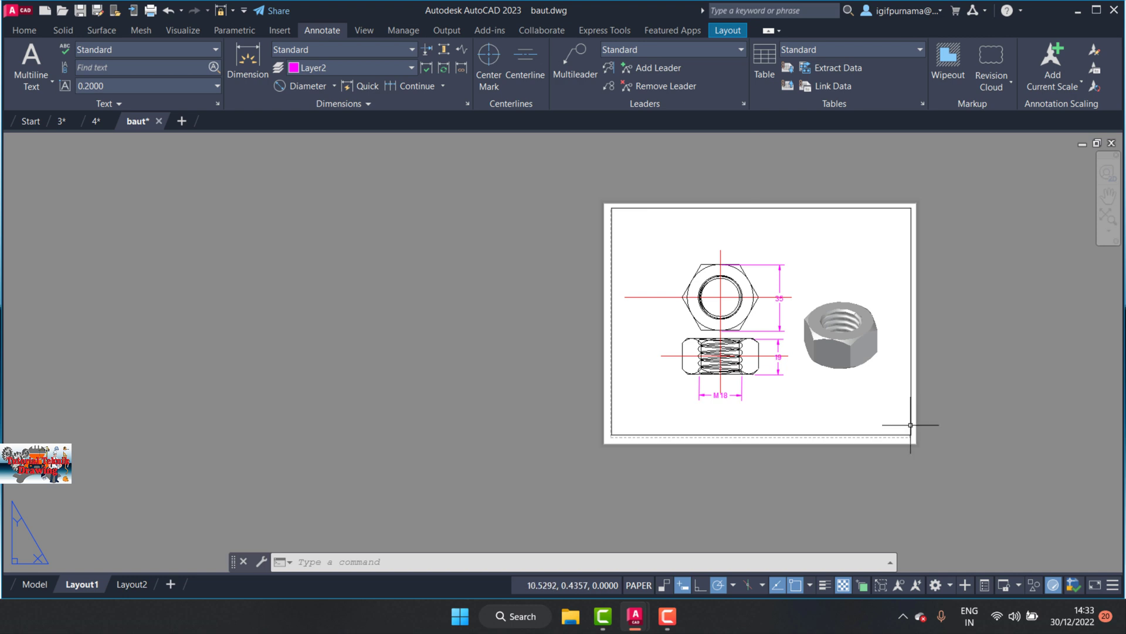
scroll(848, 361, up, 2)
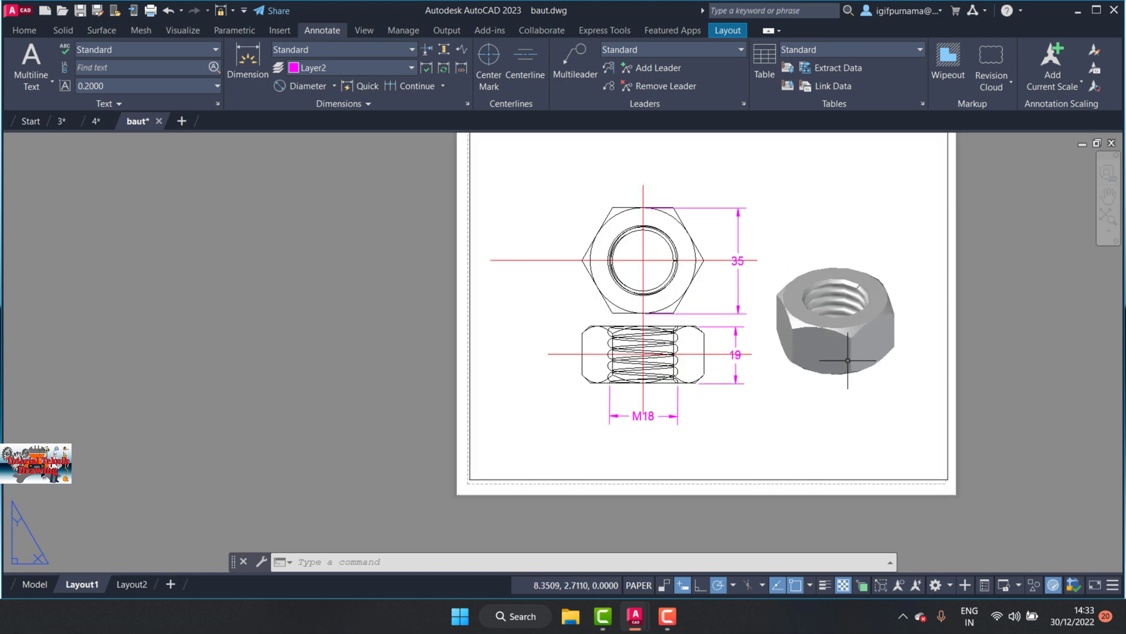